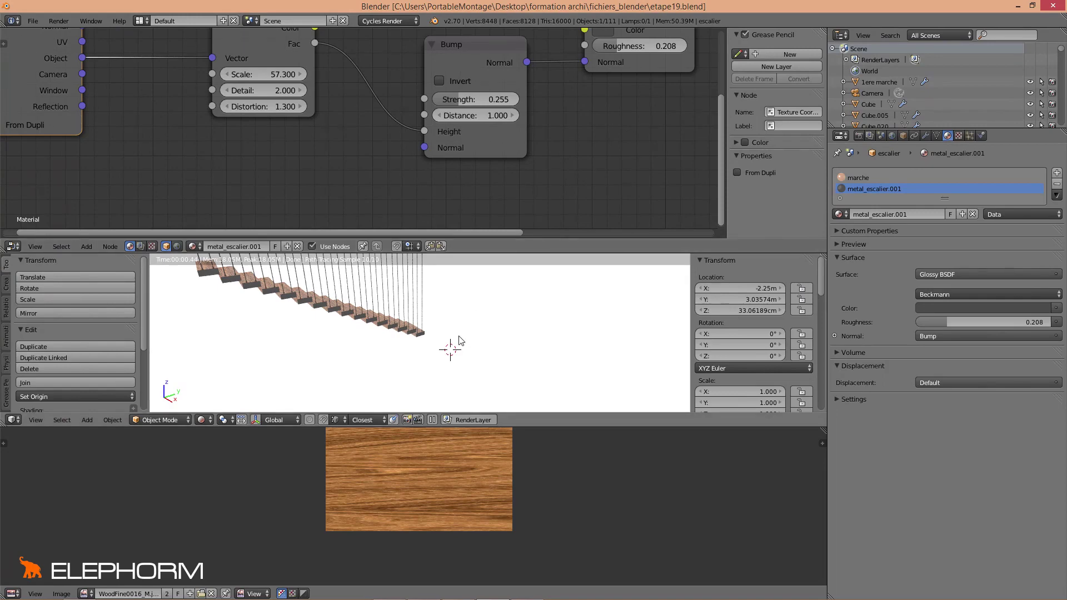
Leave the staircase's local view and isolate the room object "piece" in its own local view.
key("KP_Divide")
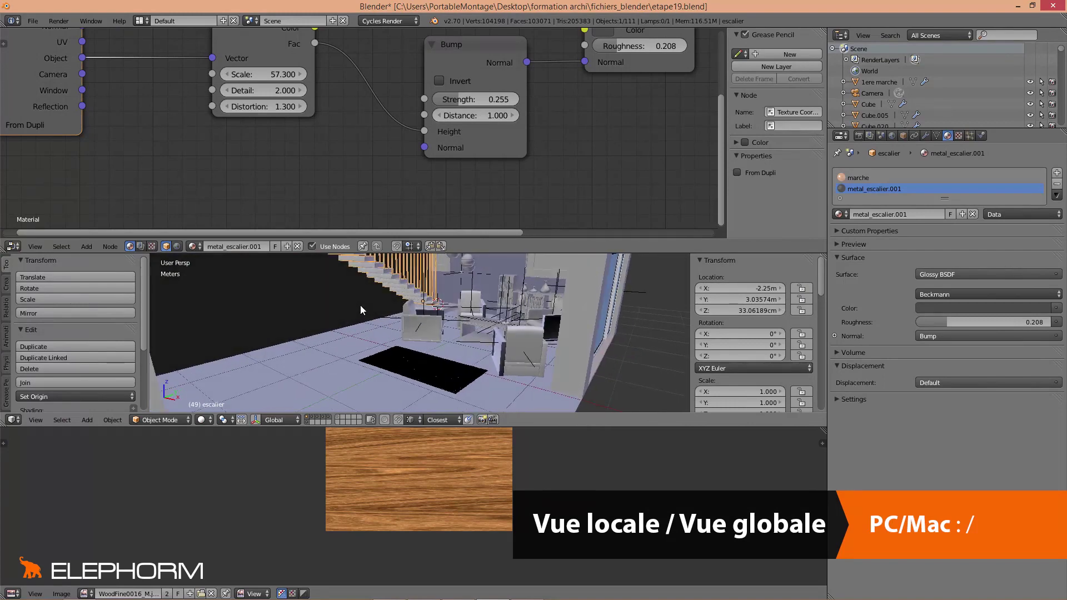
scroll(414, 345, "down", 3)
middle_click_drag(413, 341, 271, 310)
right_click(351, 333)
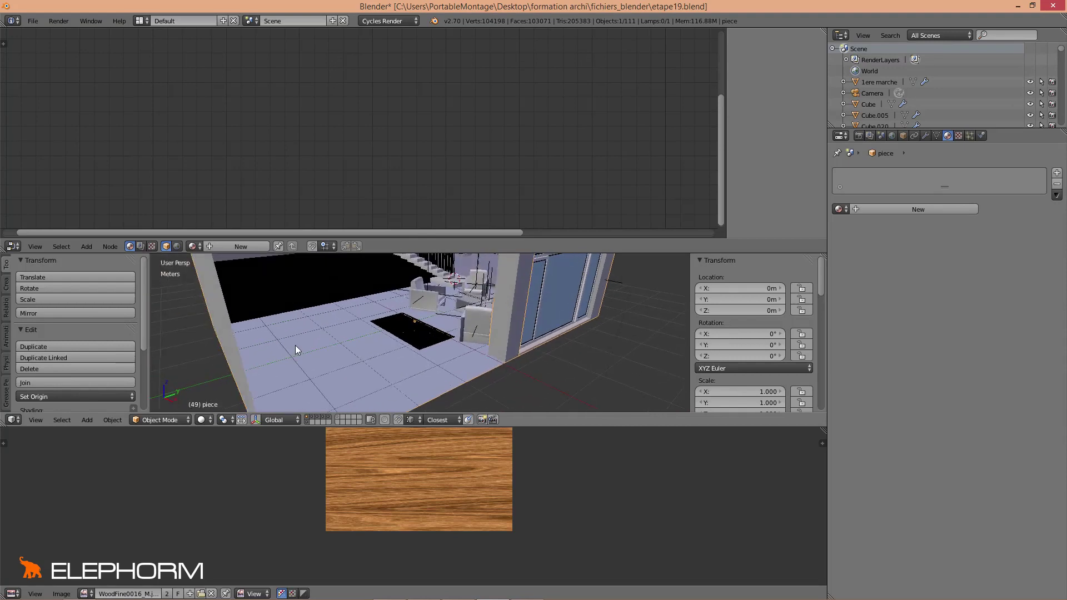
key("KP_Divide")
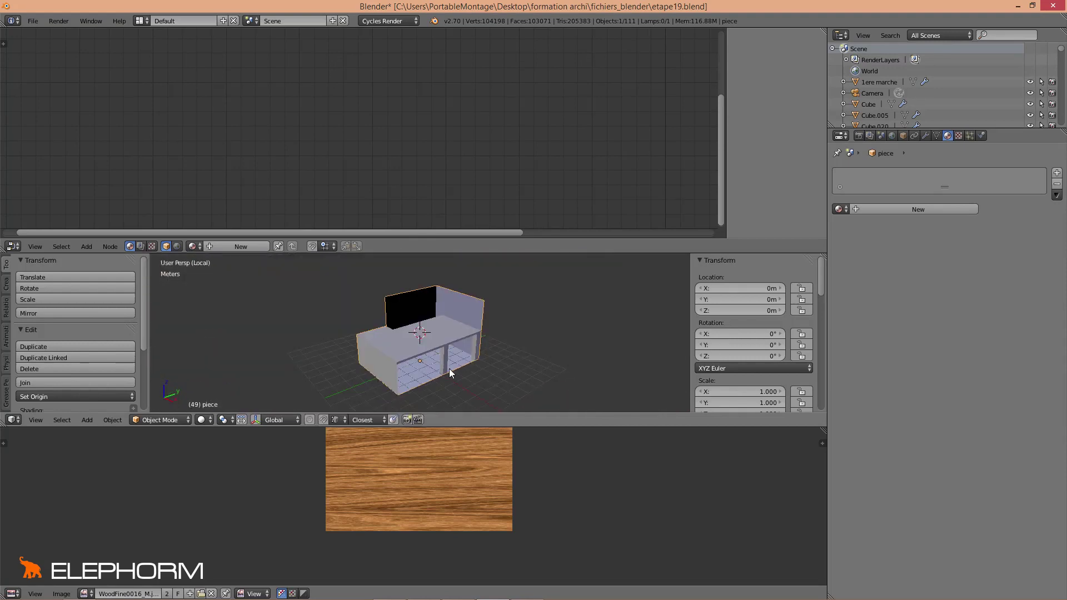
middle_click_drag(449, 368, 439, 308)
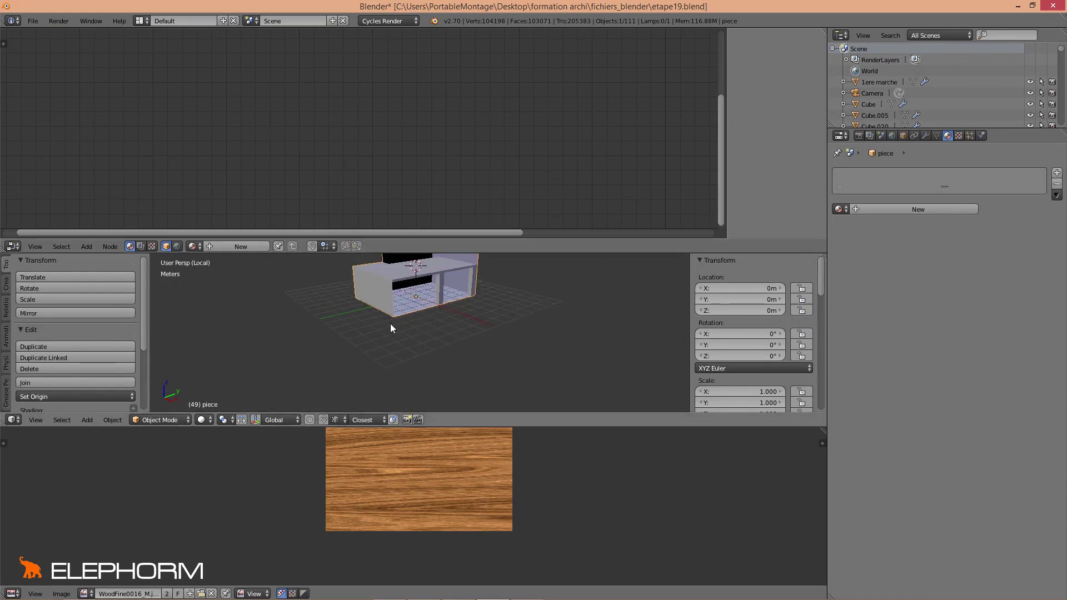
Maximize the 3D view and enter Edit Mode on the room with vertex selection active.
key("shift+space")
scroll(512, 331, "up", 5)
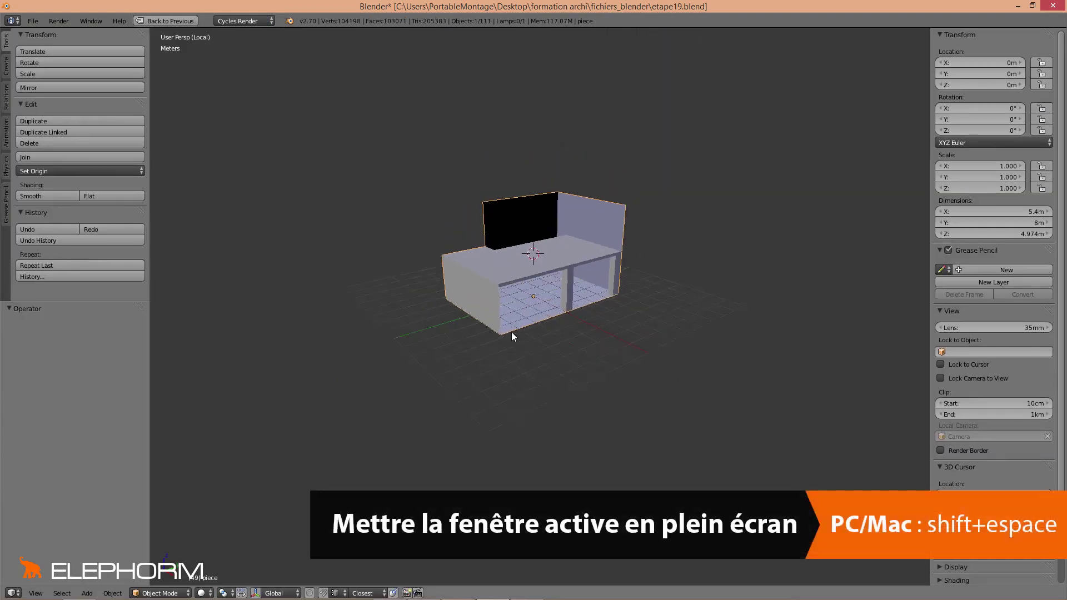
mouse_move(488, 393)
middle_mouse_down()
mouse_move(488, 375)
mouse_move(482, 397)
middle_mouse_up()
scroll(488, 375, "up", 2)
key("Tab")
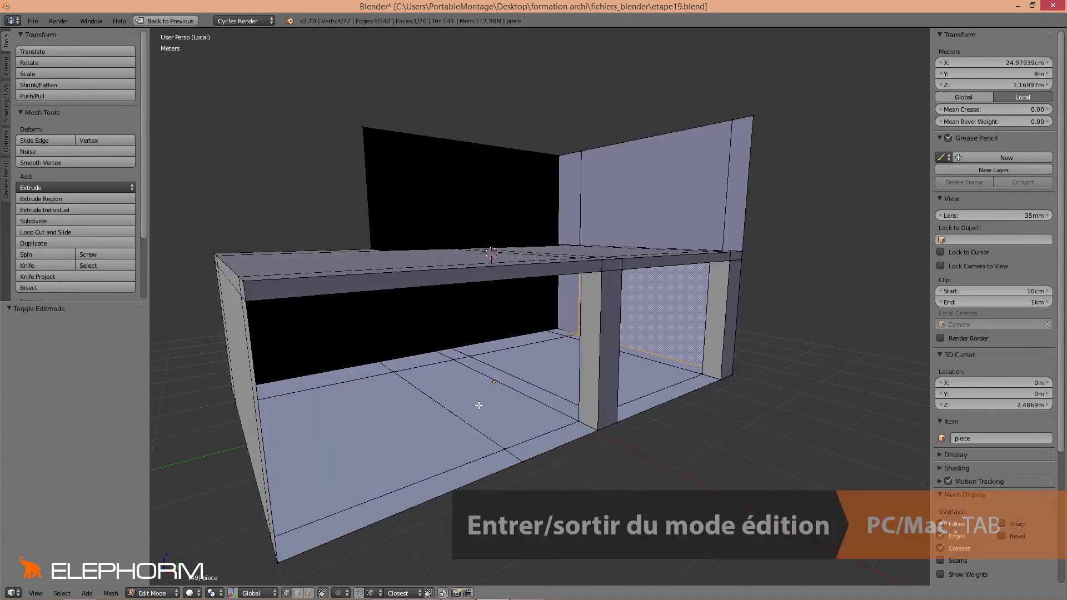
key("ctrl+Tab")
left_click(479, 404)
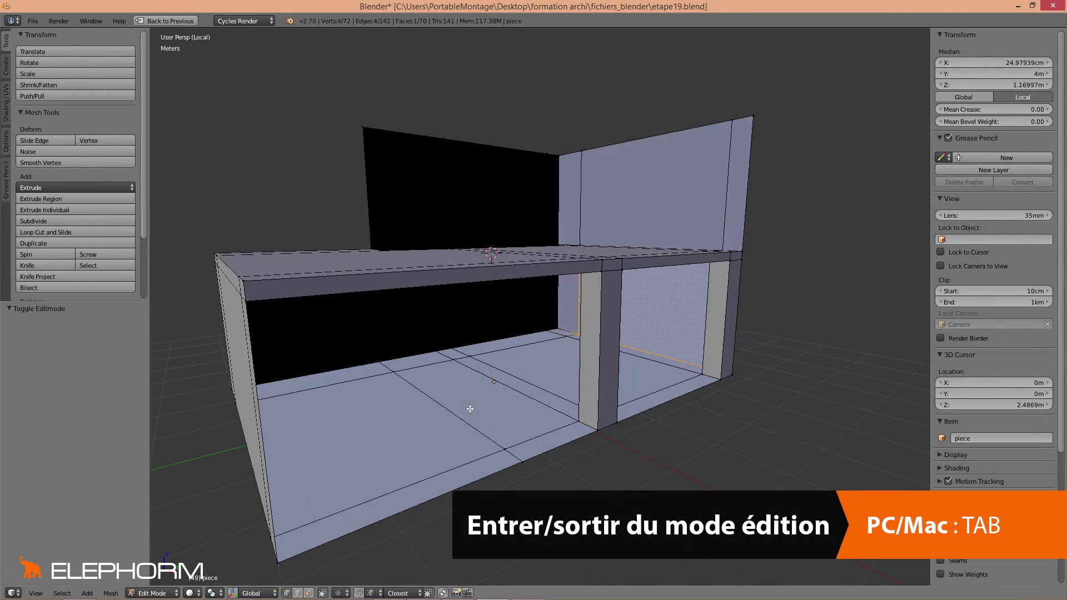
Display the room in wireframe and box-select all the vertices along its floor.
middle_click_drag(470, 409, 473, 409)
key("z")
right_click(362, 389)
scroll(364, 388, "down", 4)
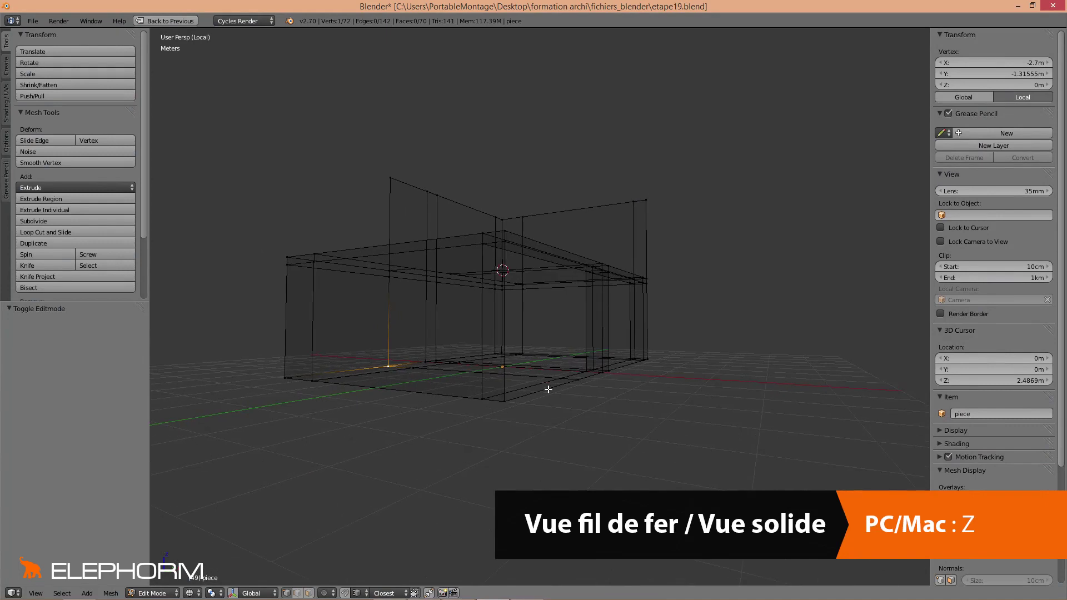
mouse_move(548, 390)
middle_mouse_down()
mouse_move(534, 390)
mouse_move(538, 384)
middle_mouse_up()
key("b")
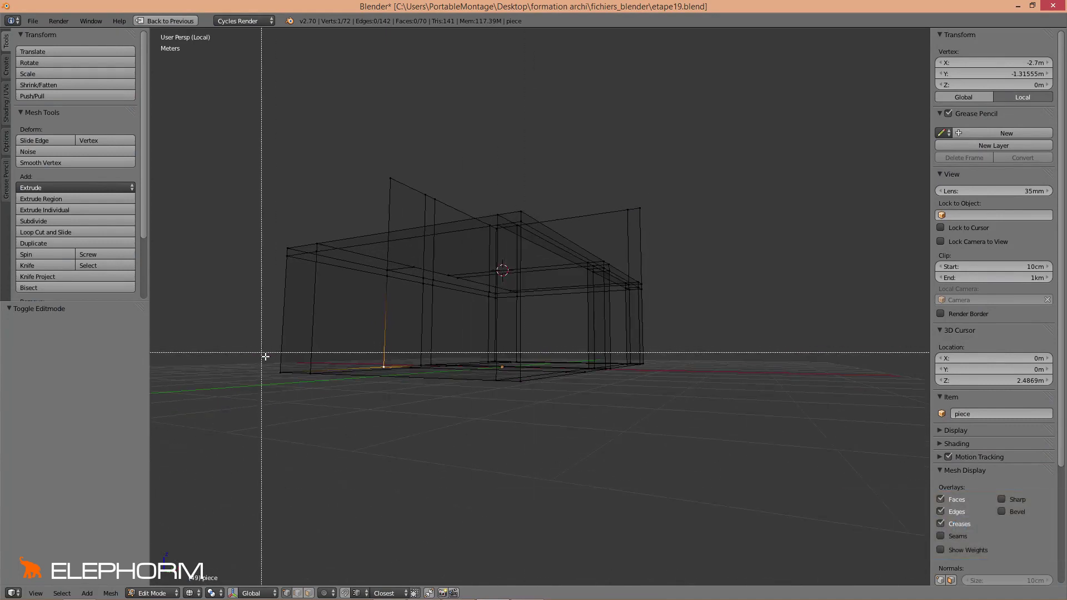
left_click_drag(223, 348, 753, 437)
middle_click_drag(734, 428, 621, 400)
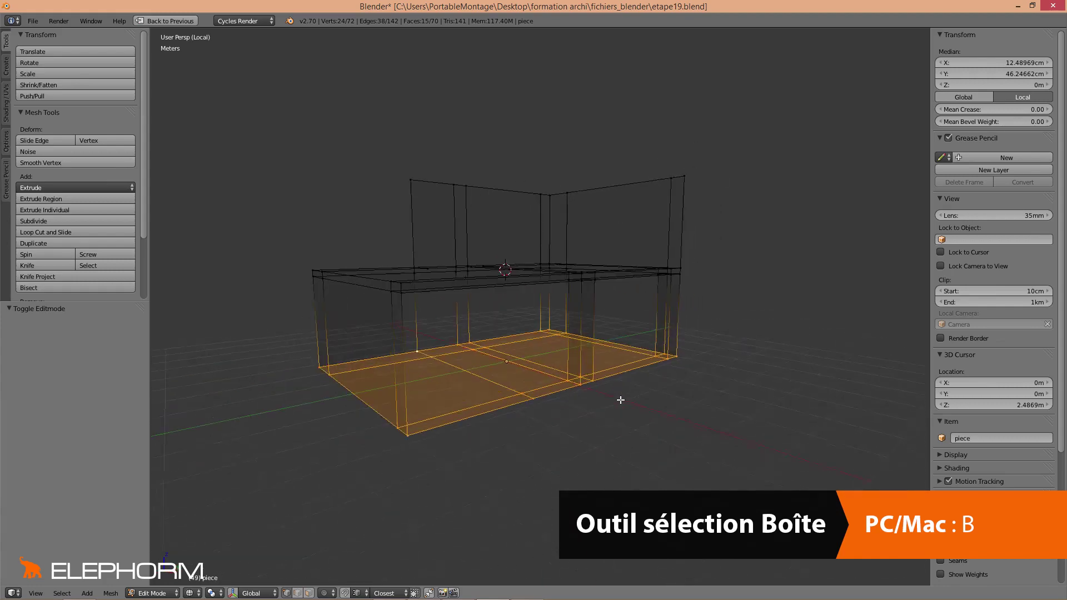
Separate the selected floor geometry into its own object and return to Object Mode.
scroll(441, 386, "up", 2)
scroll(440, 393, "up", 2)
scroll(443, 397, "down", 2)
scroll(488, 395, "up", 2)
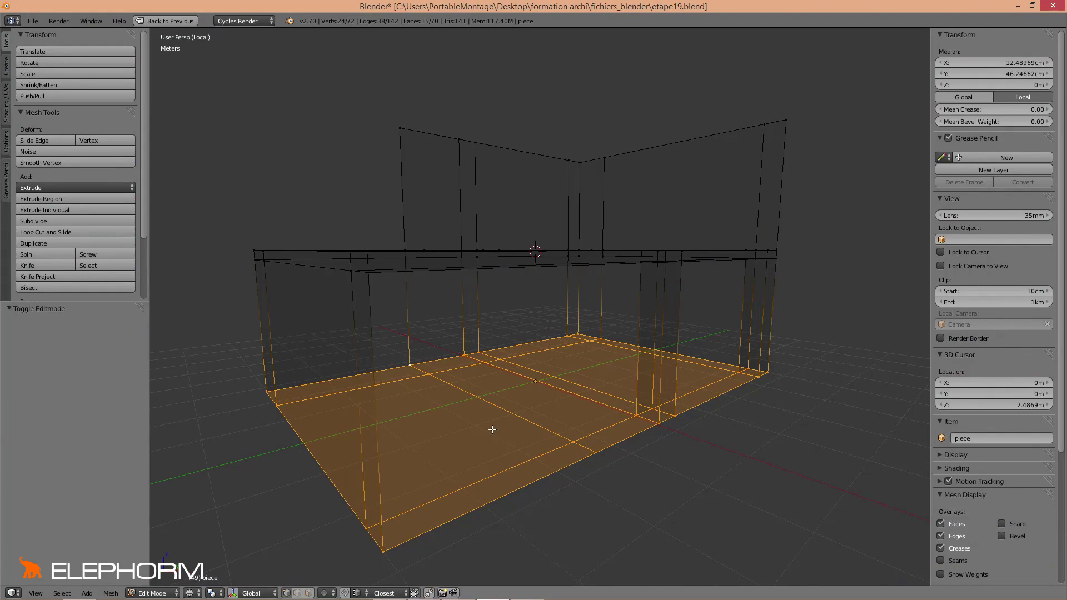
key("p")
left_click(489, 430)
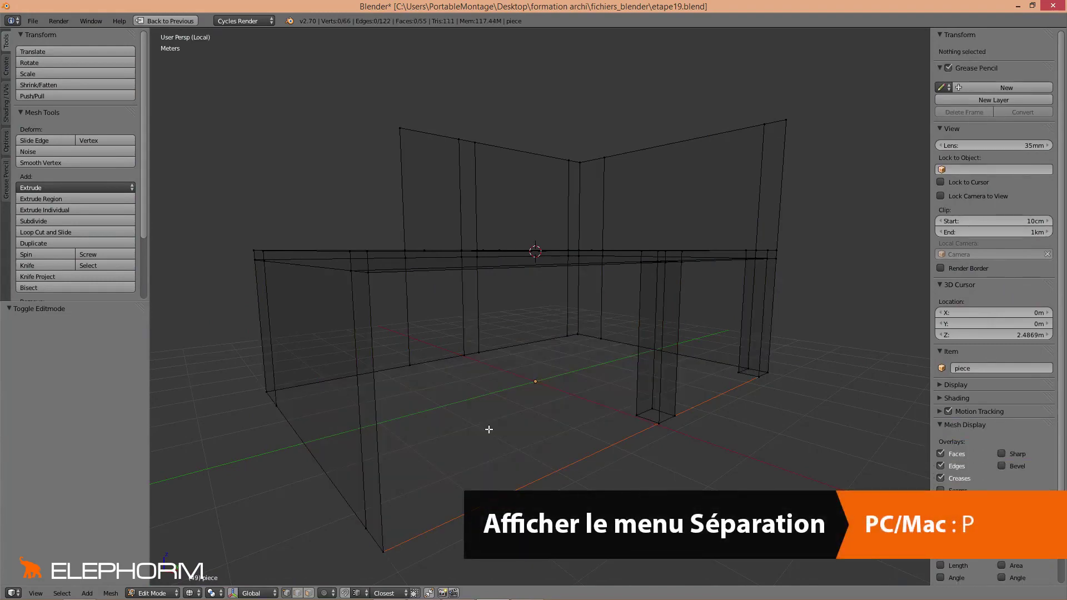
key("Tab")
Test-move the room's walls to check their separation from the floor, cancelling the move.
right_click(669, 409)
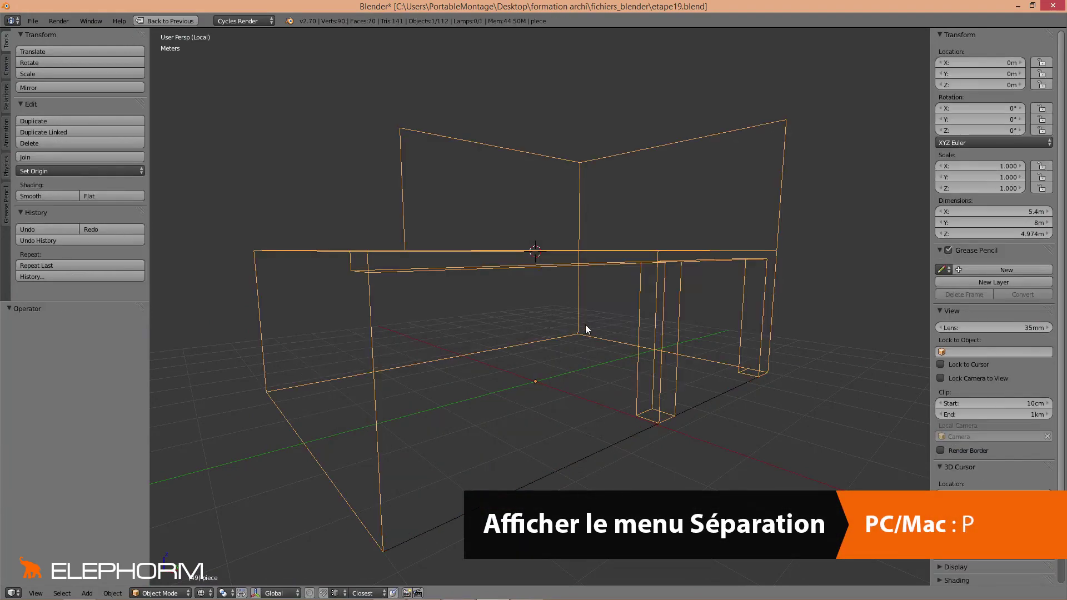
key("g")
key("Escape")
middle_click_drag(543, 348, 555, 387)
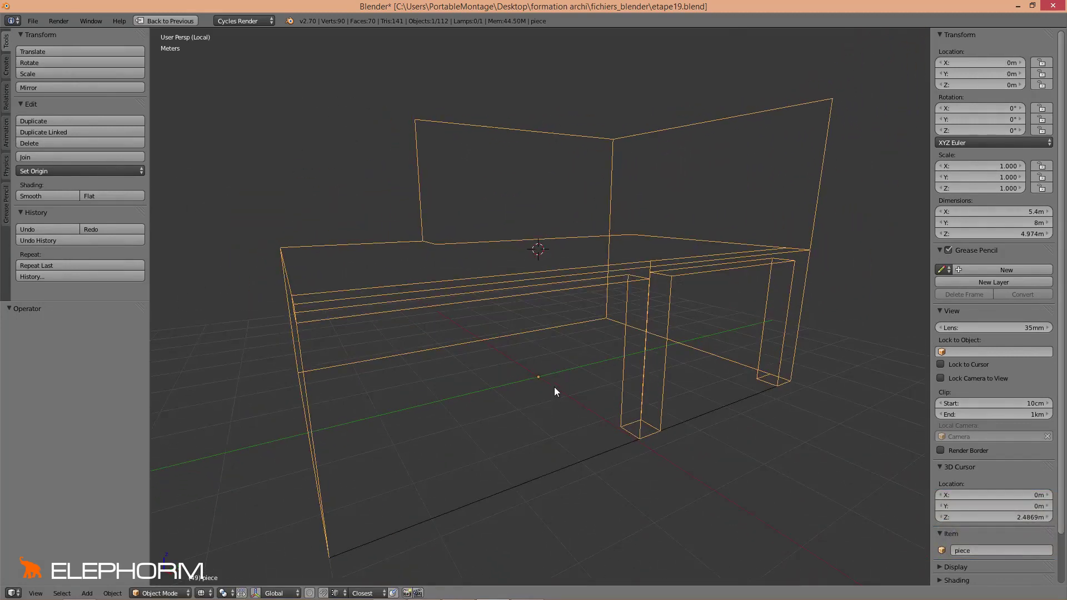
Select the separated floor, test-move it with the move cancelled, and leave local view to show the whole scene.
right_click(551, 461)
key("g")
key("Escape")
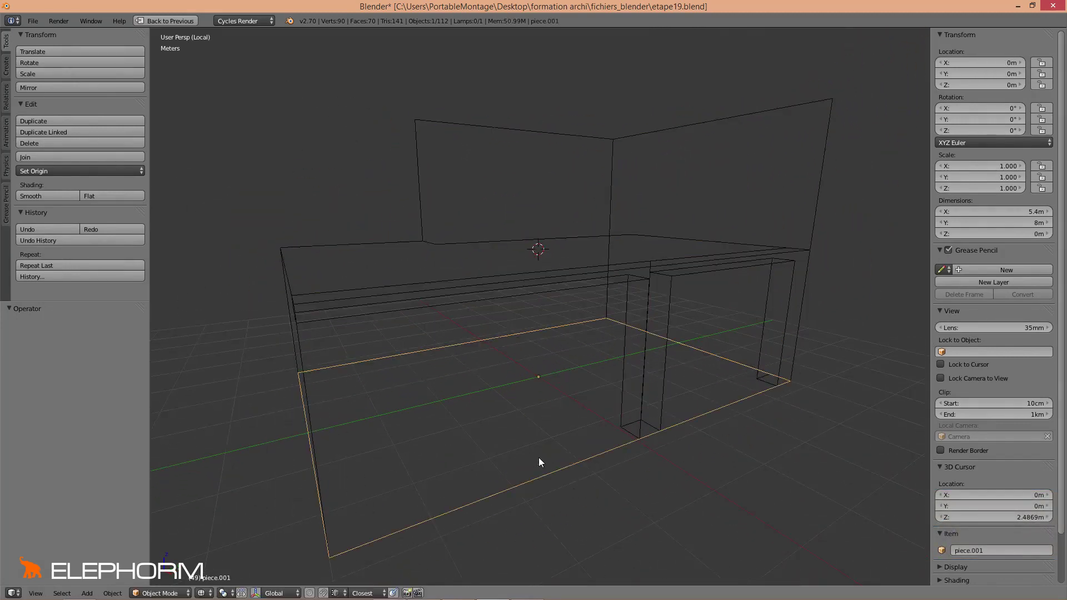
key("Tab")
key("Tab")
key("KP_Divide")
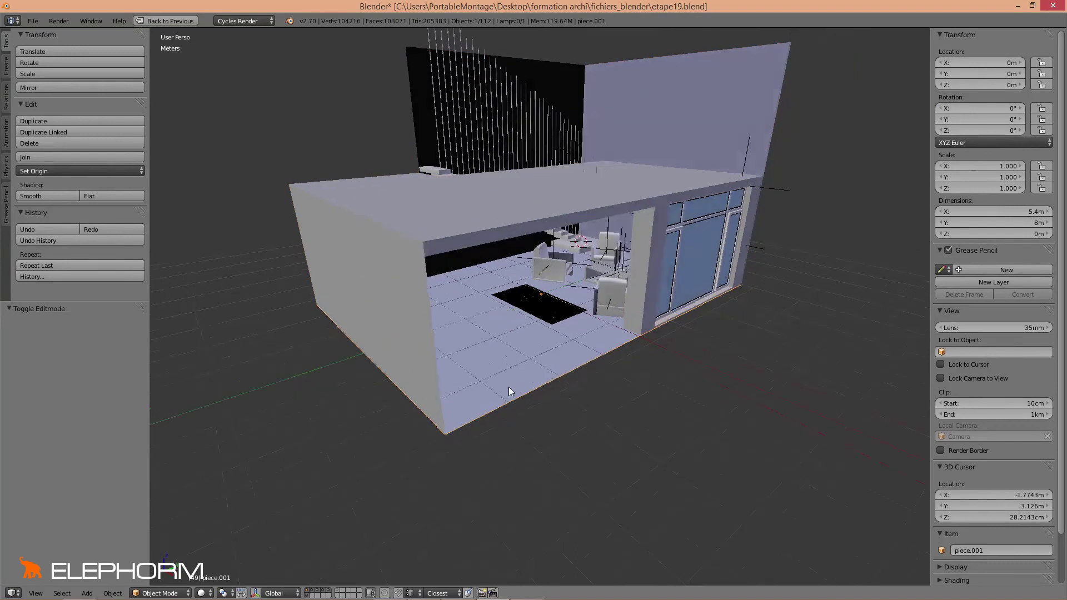
Show the floor from the top in the restored multi-editor layout, using wireframe display in Object Mode.
mouse_move(509, 387)
middle_mouse_down()
mouse_move(492, 386)
mouse_move(514, 405)
mouse_move(492, 398)
middle_mouse_up()
key("Tab")
scroll(498, 395, "down", 2)
scroll(509, 371, "up", 1)
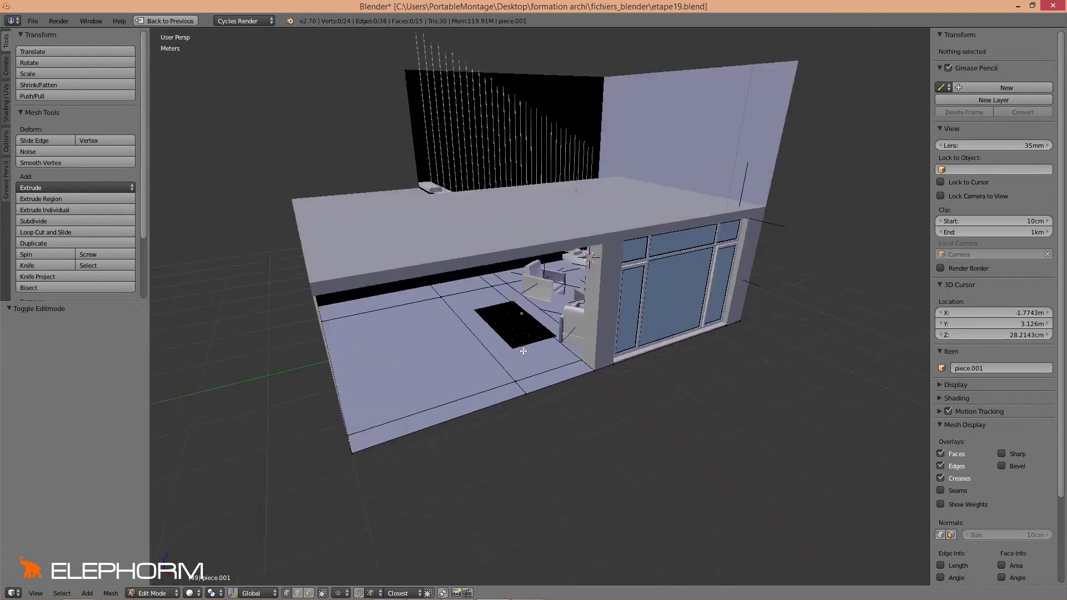
scroll(427, 364, "up", 2)
scroll(427, 364, "down", 2)
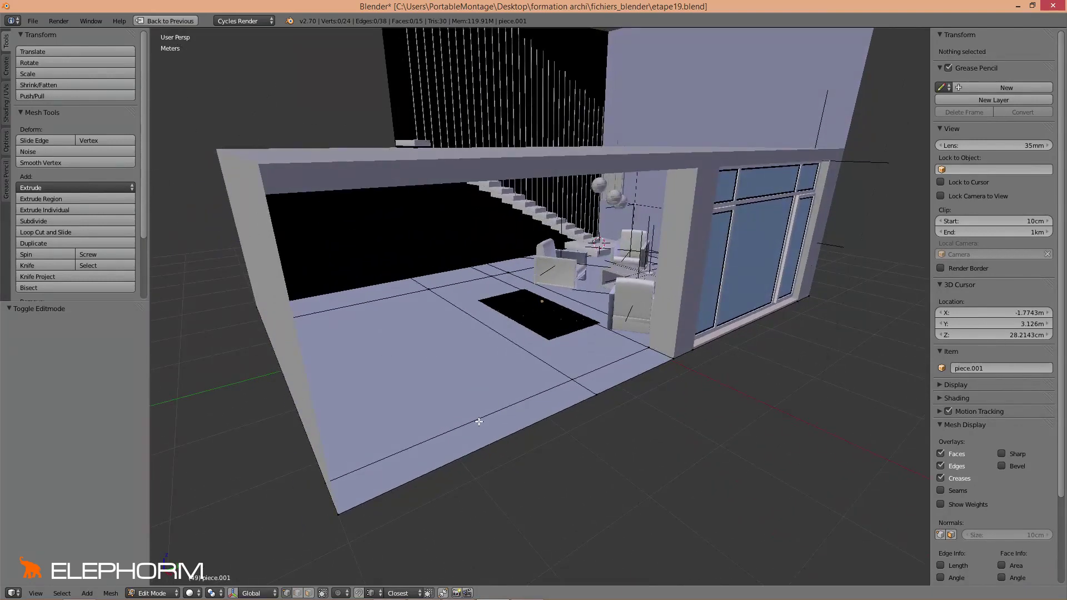
key("KP_7")
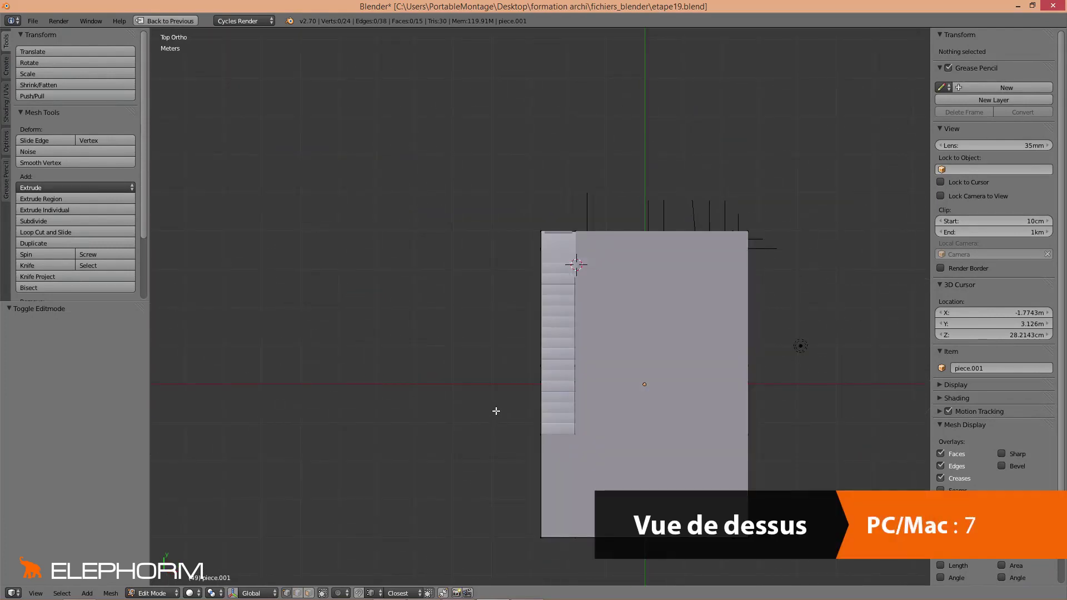
key("ctrl+Up")
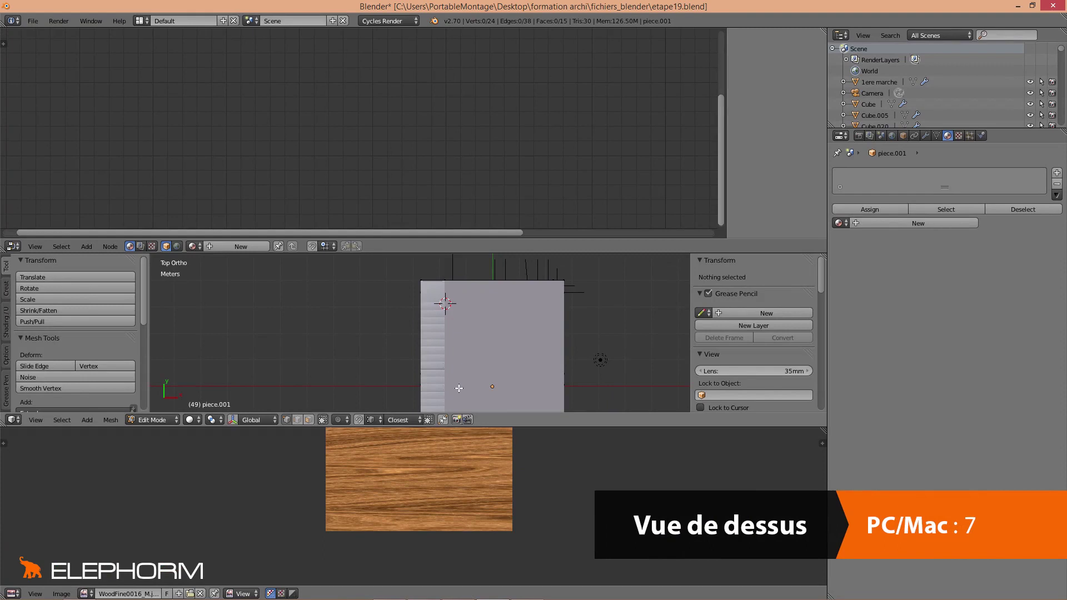
middle_click_drag(457, 388, 408, 341, "shift")
scroll(487, 379, "down", 2)
key("Tab")
key("z")
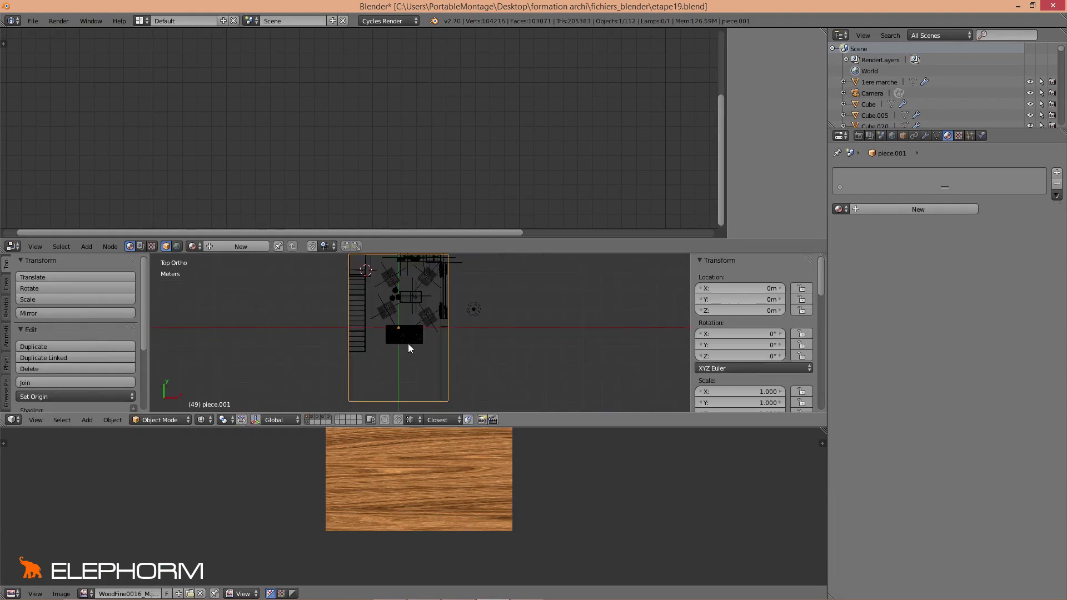
Select the floor's entire mesh in Edit Mode and unwrap it, replacing the layout with Project From View.
key("Tab")
key("a")
scroll(412, 346, "down", 1)
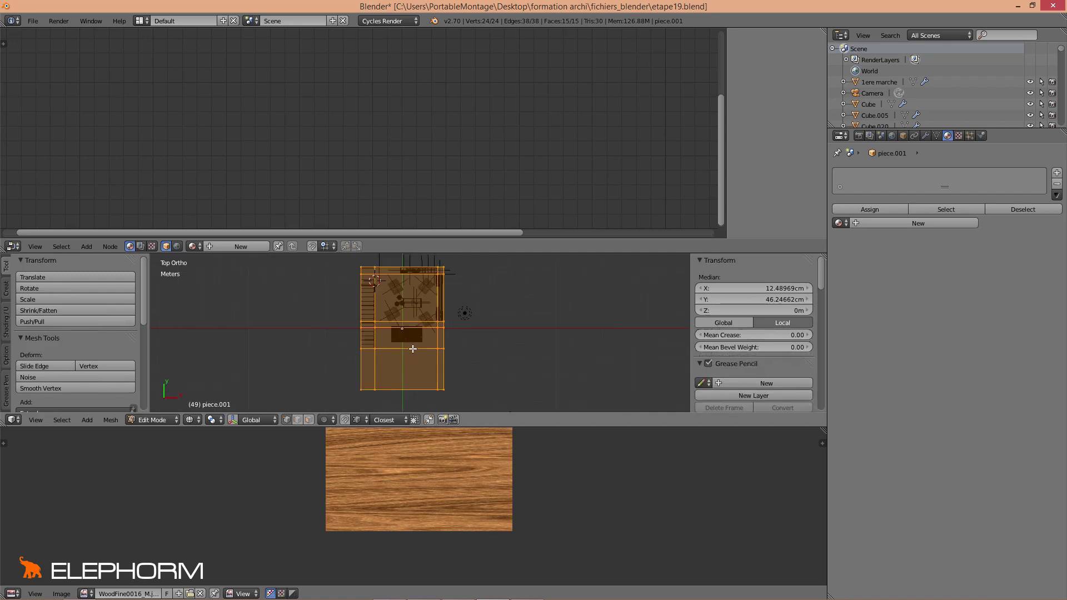
scroll(413, 348, "up", 1)
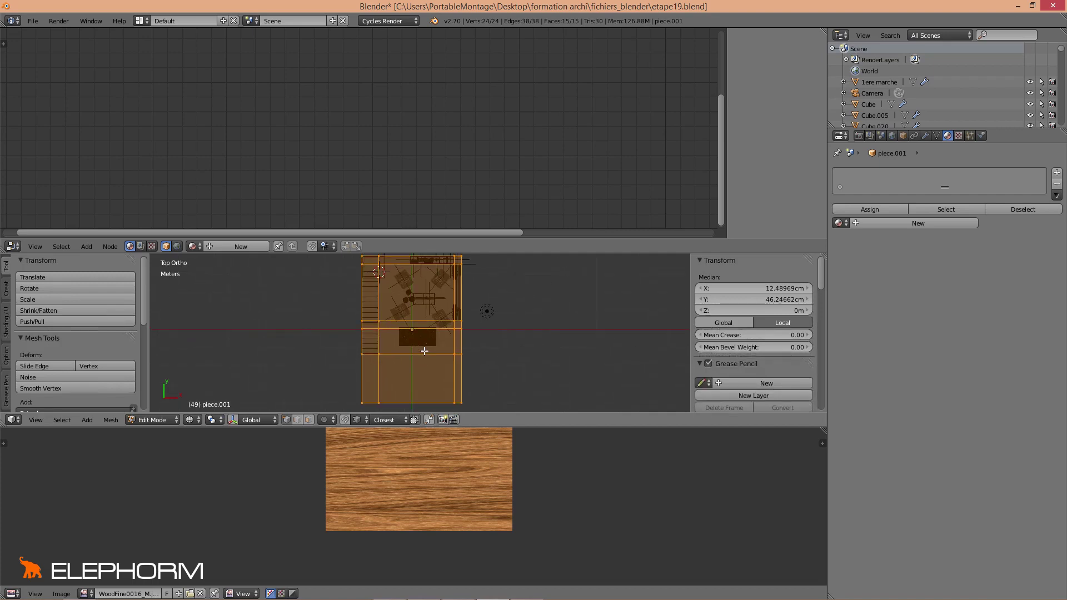
key("u")
left_click(423, 333)
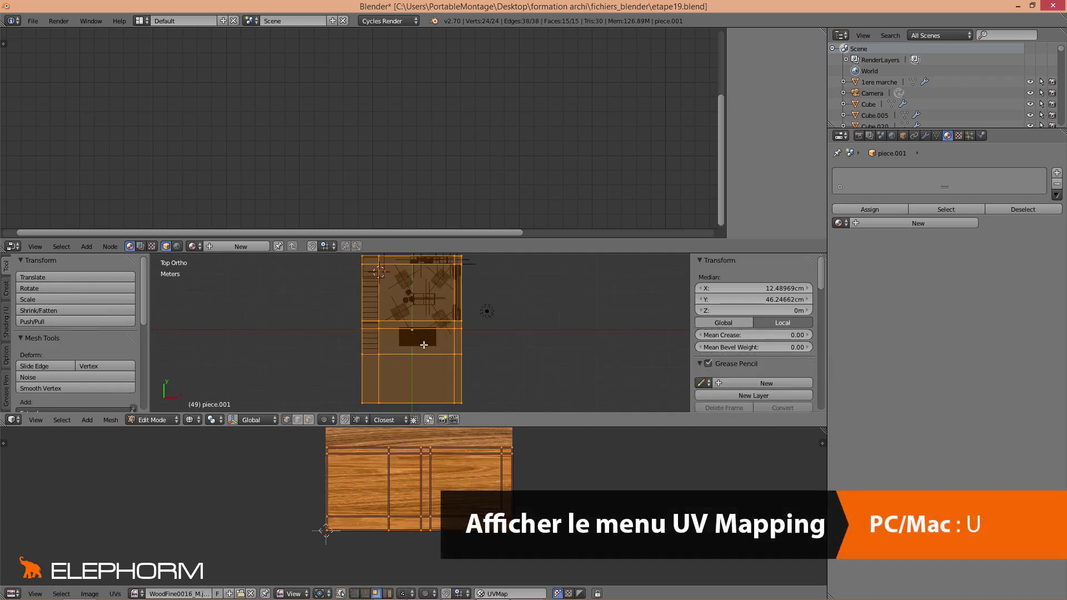
key("u")
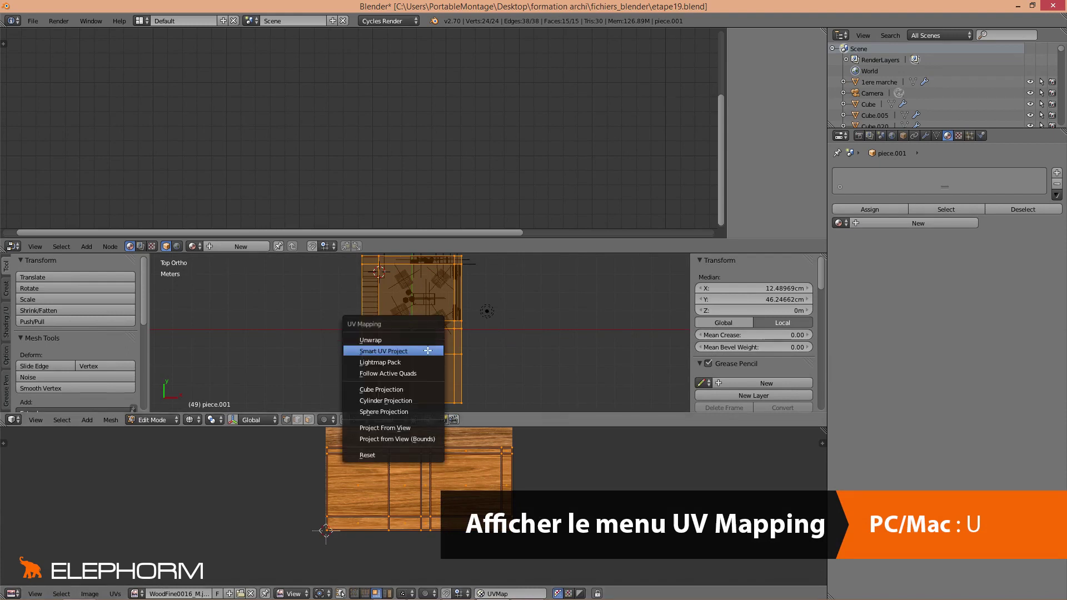
left_click(399, 428)
Inspect the floor's projected UVs and unlink the wood image from the UV editor.
scroll(445, 461, "up", 3)
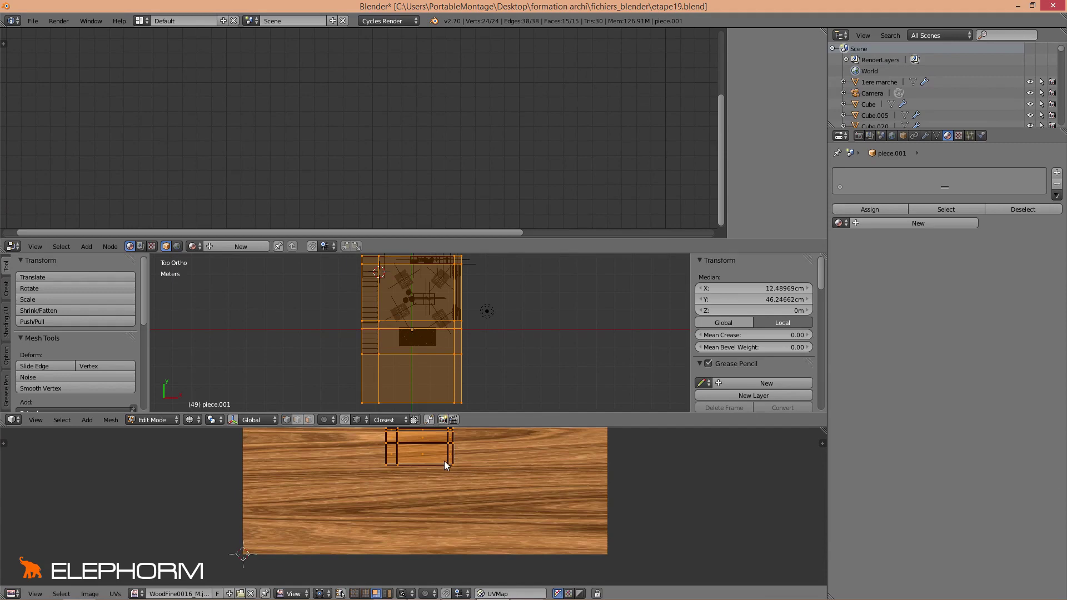
scroll(445, 538, "up", 1)
scroll(445, 542, "up", 1)
scroll(505, 492, "down", 4)
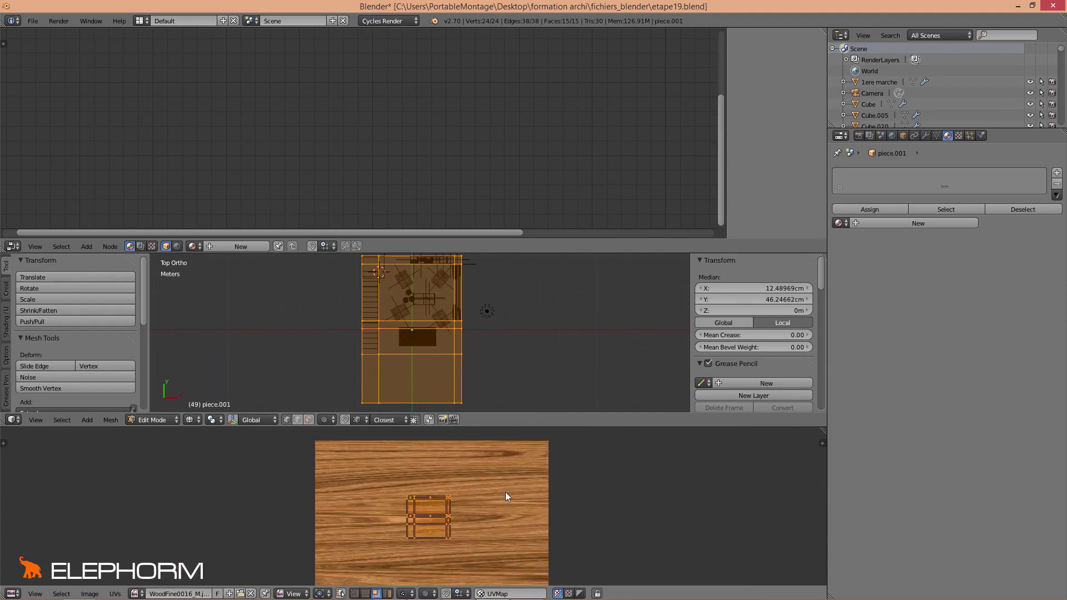
middle_click_drag(439, 472, 444, 458)
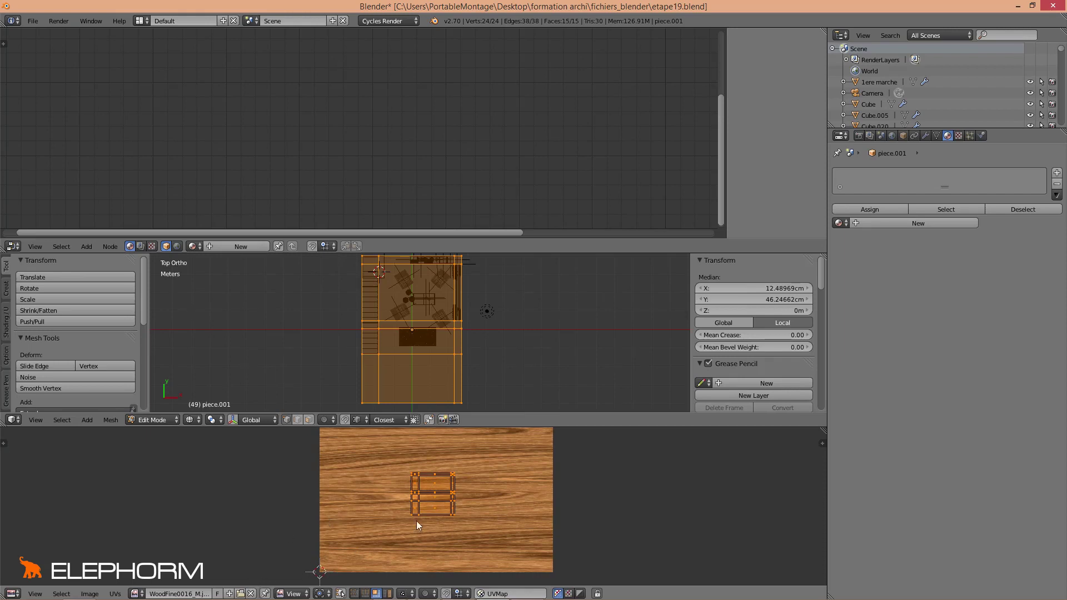
left_click(252, 594)
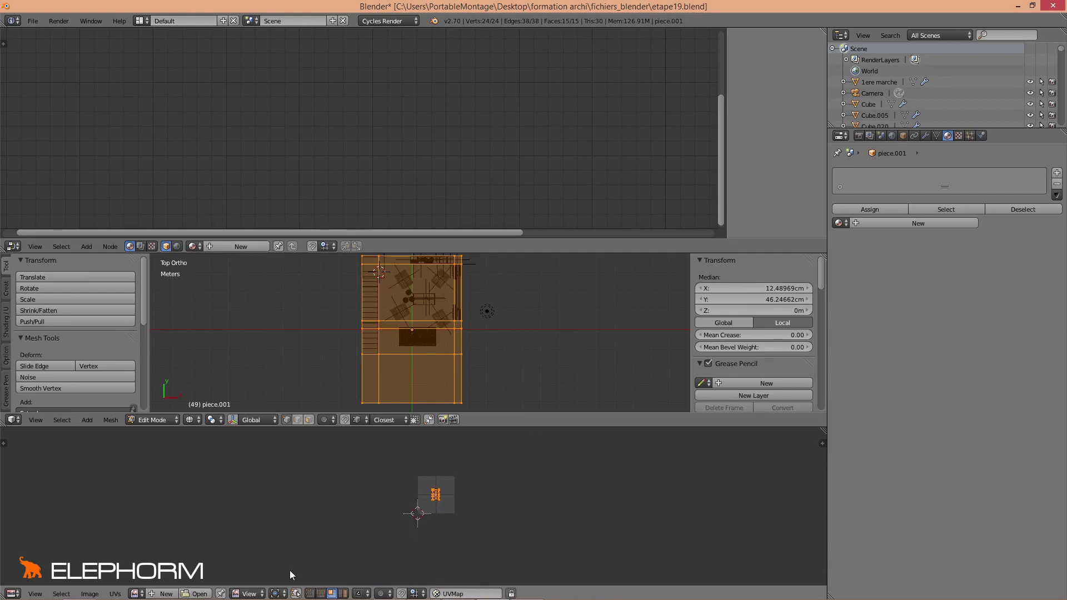
scroll(385, 547, "up", 5)
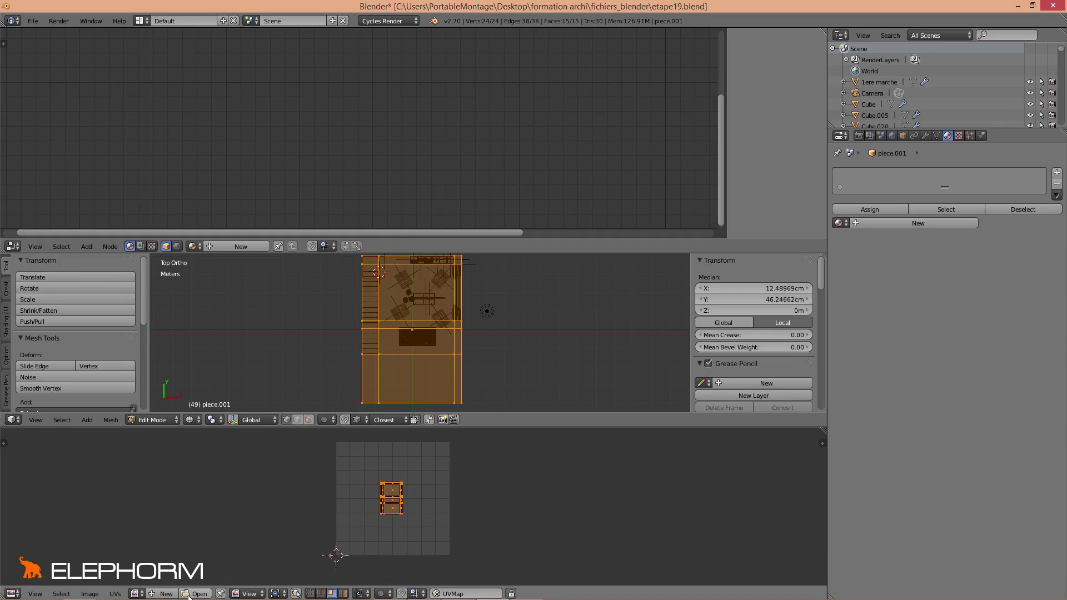
Load wood-109_walnut-black-american-3_d.png from the Archi_atelier textures' arroway-textures_wood-109 folder as the UV editor's background image.
left_click(195, 593)
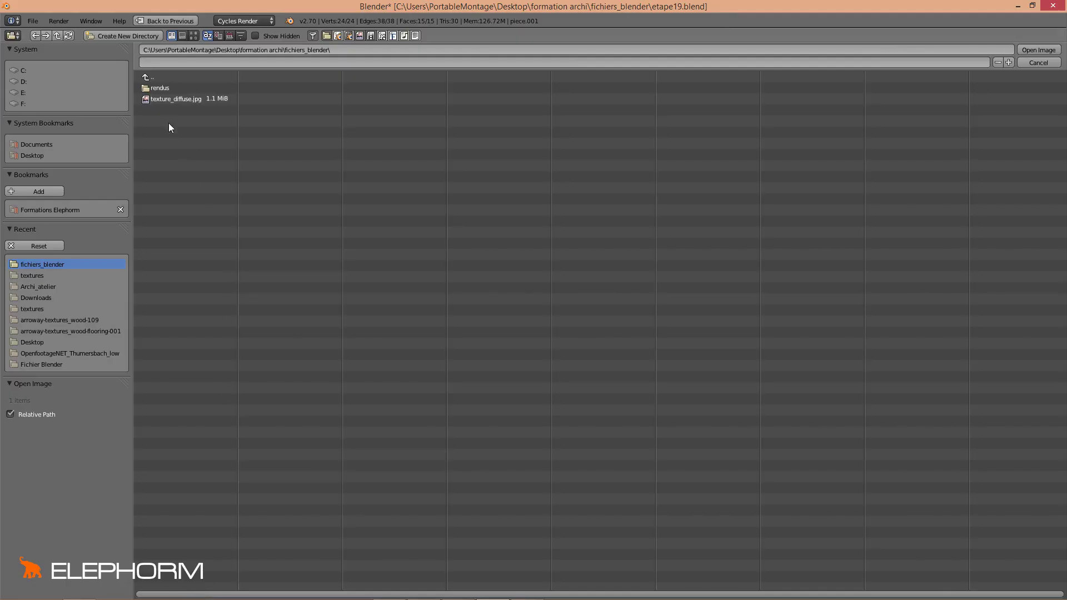
left_click(159, 78)
left_click(49, 286)
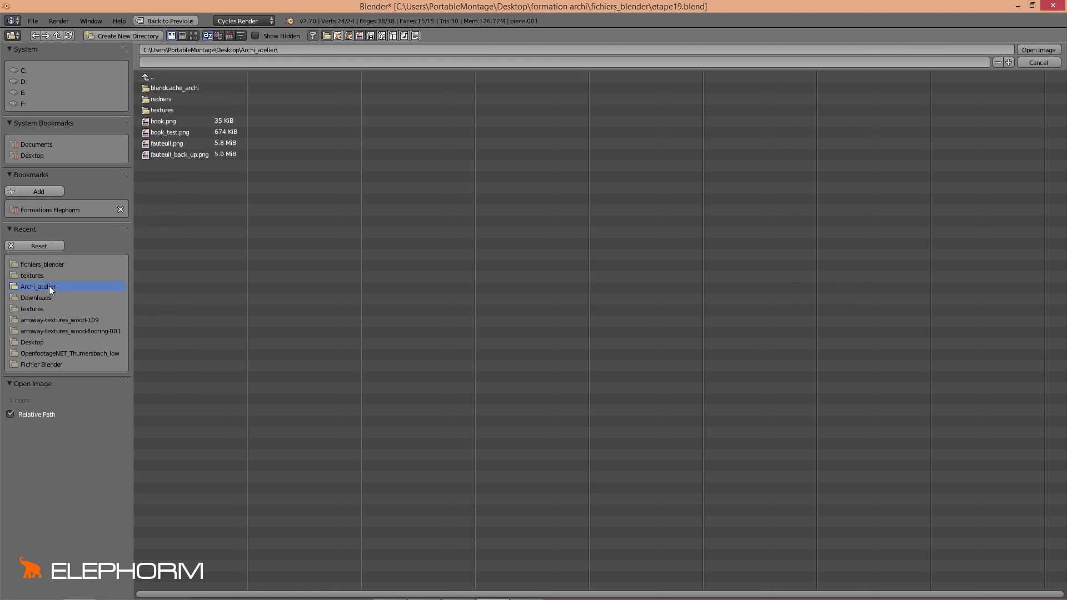
left_click(172, 109)
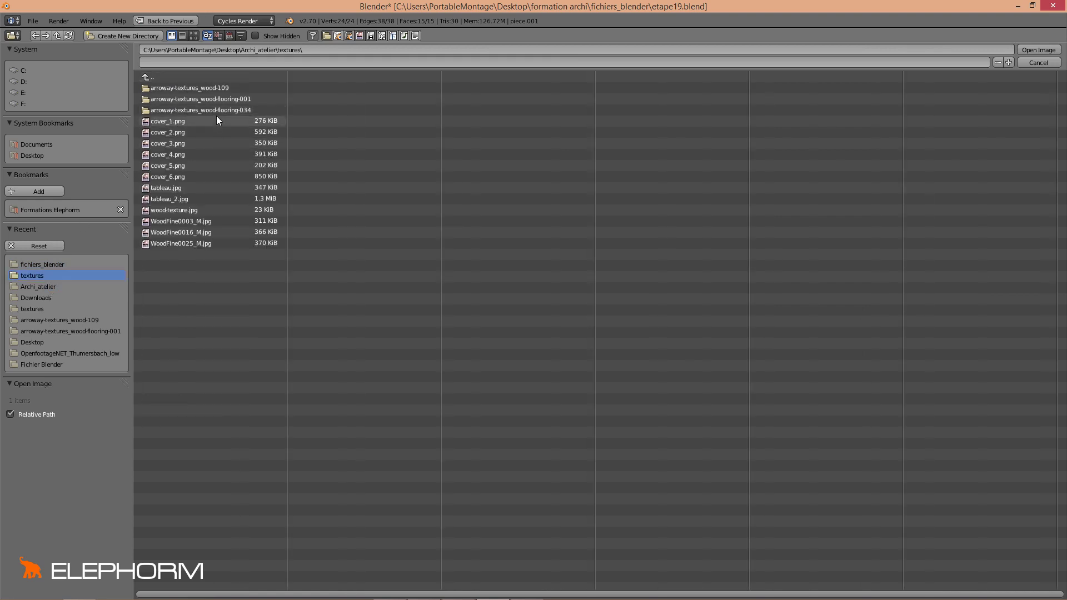
left_click(217, 88)
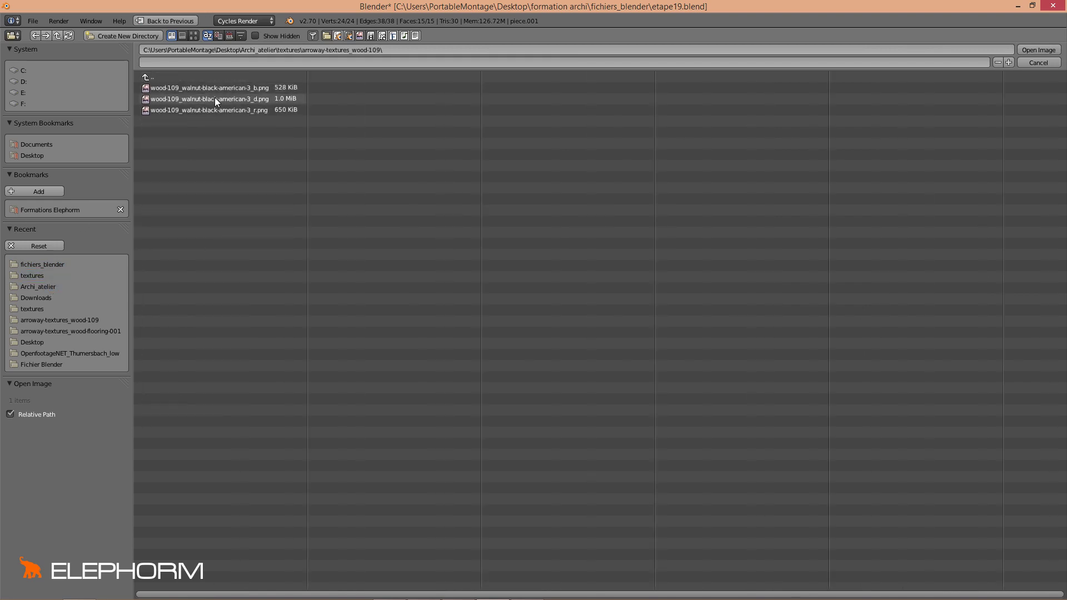
left_click(194, 36)
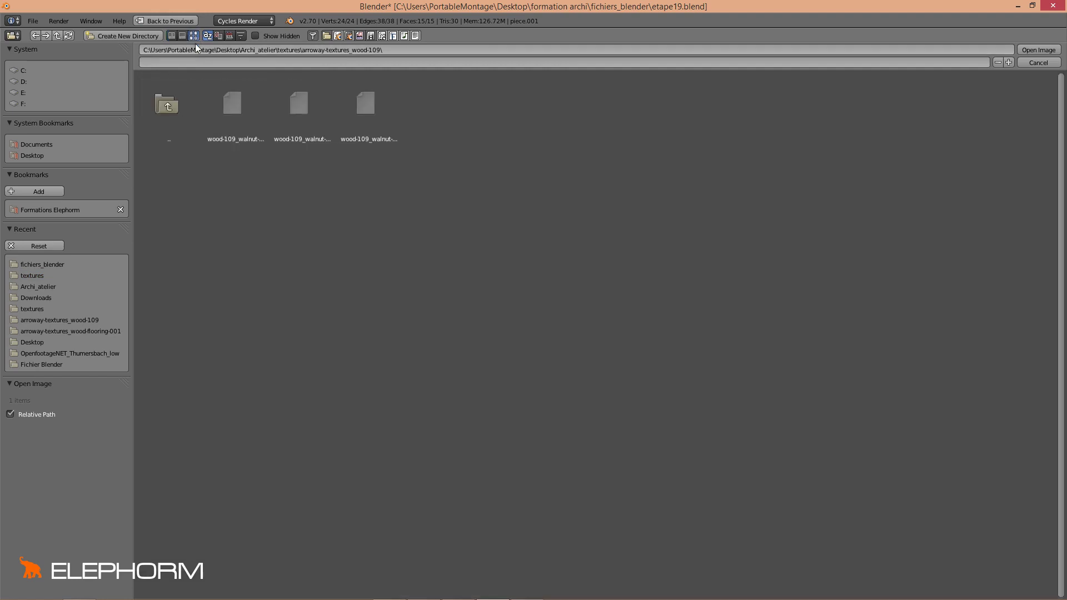
left_click(289, 115)
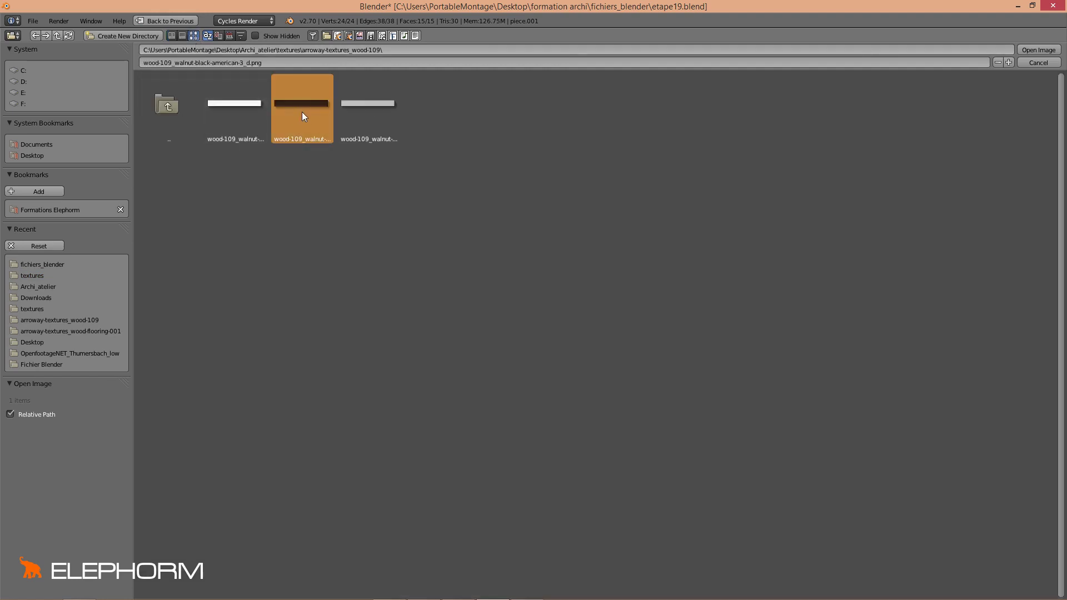
left_click(1024, 49)
scroll(414, 528, "down", 7)
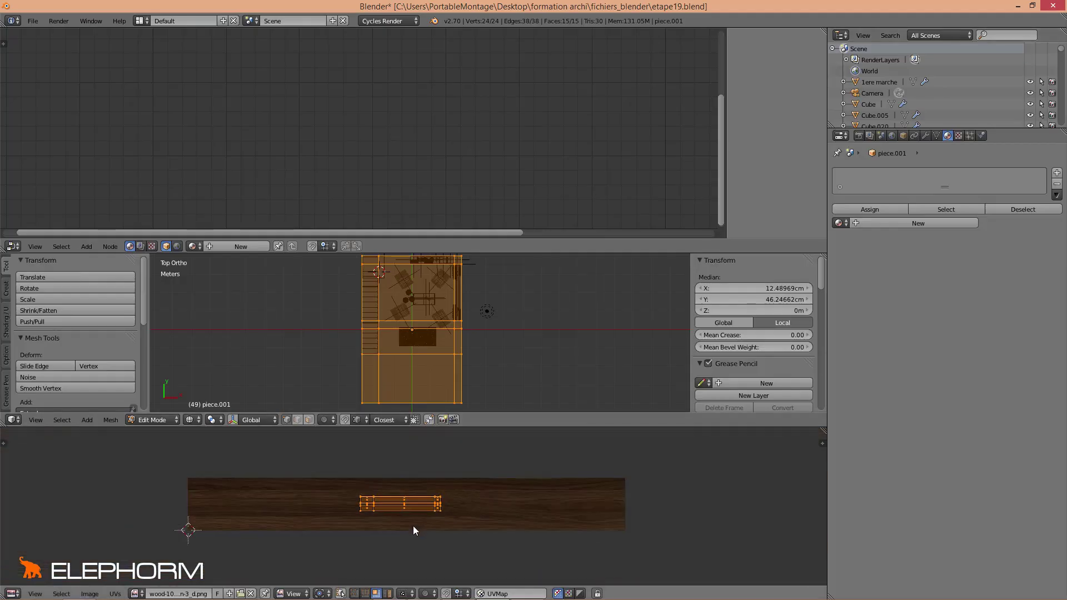
scroll(412, 526, "up", 3)
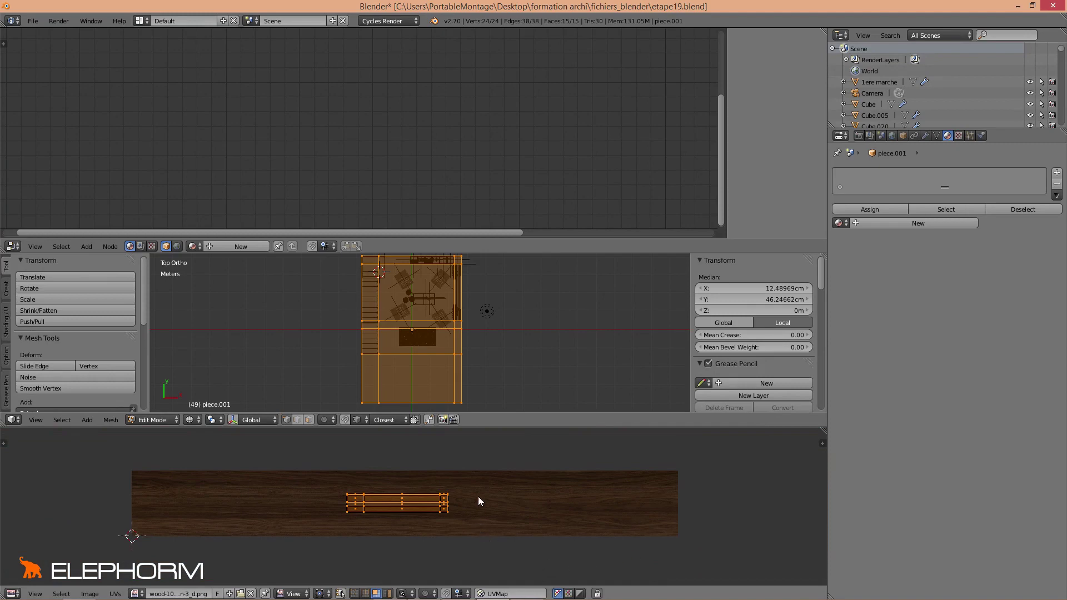
View the floor in perspective and isolate it in local view.
middle_click_drag(422, 334, 414, 292)
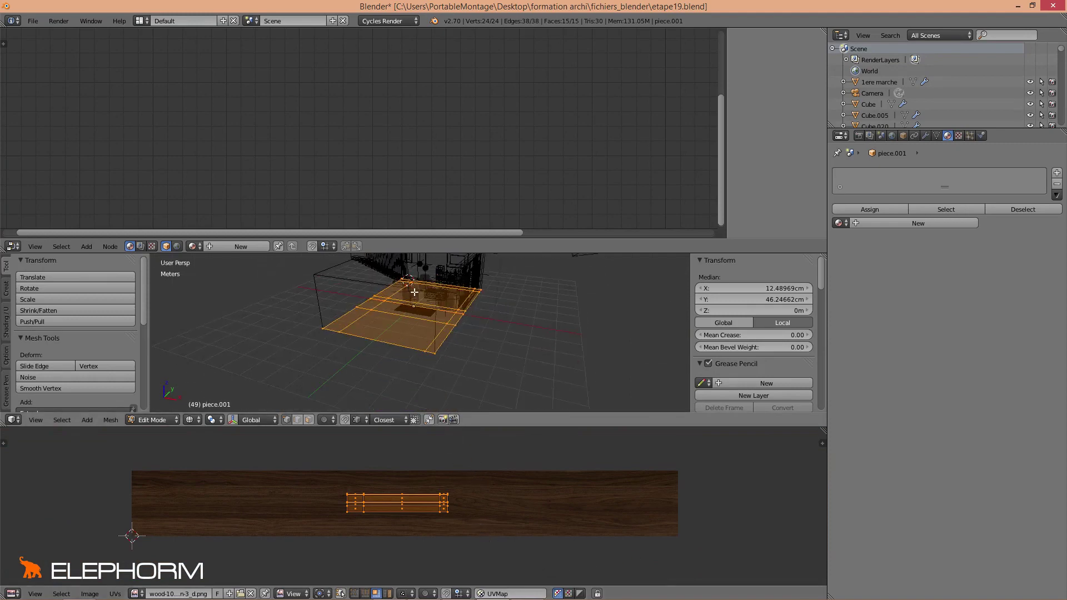
scroll(352, 504, "up", 1)
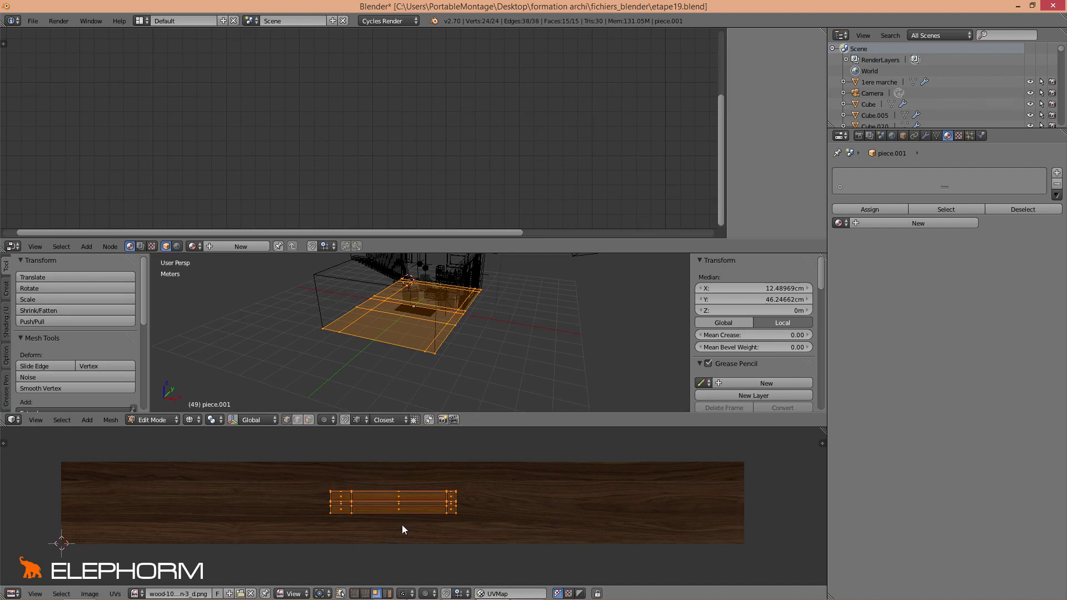
scroll(411, 356, "up", 4)
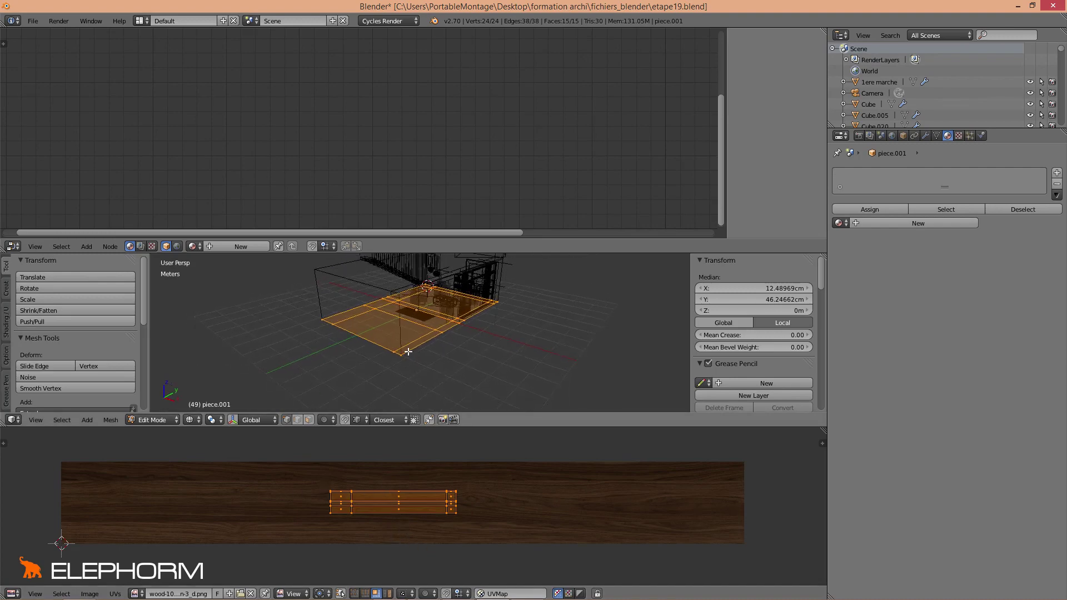
key("KP_4")
key("KP_4")
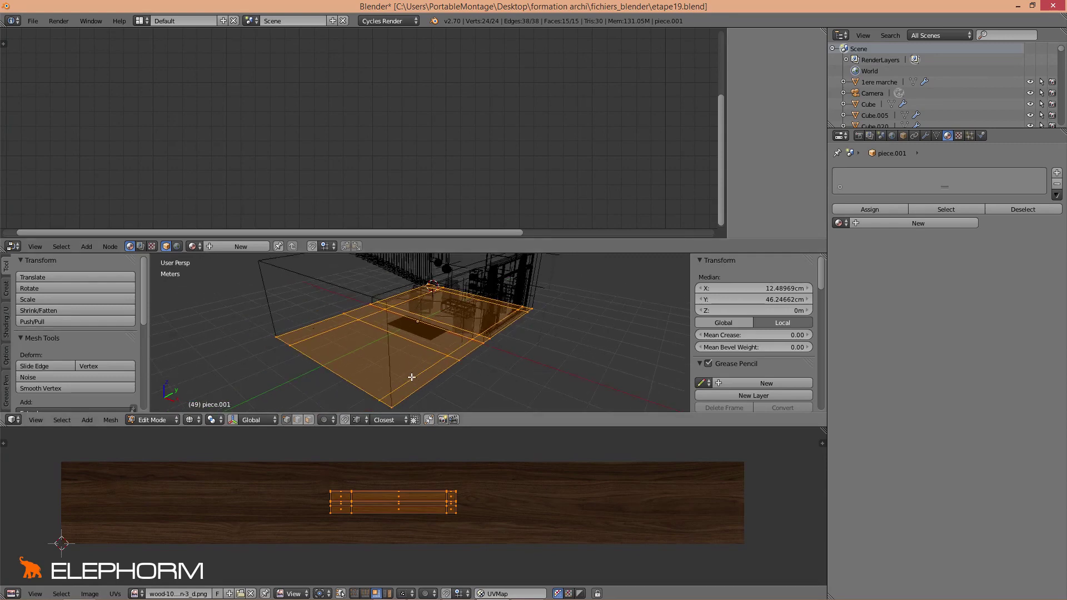
key("KP_Divide")
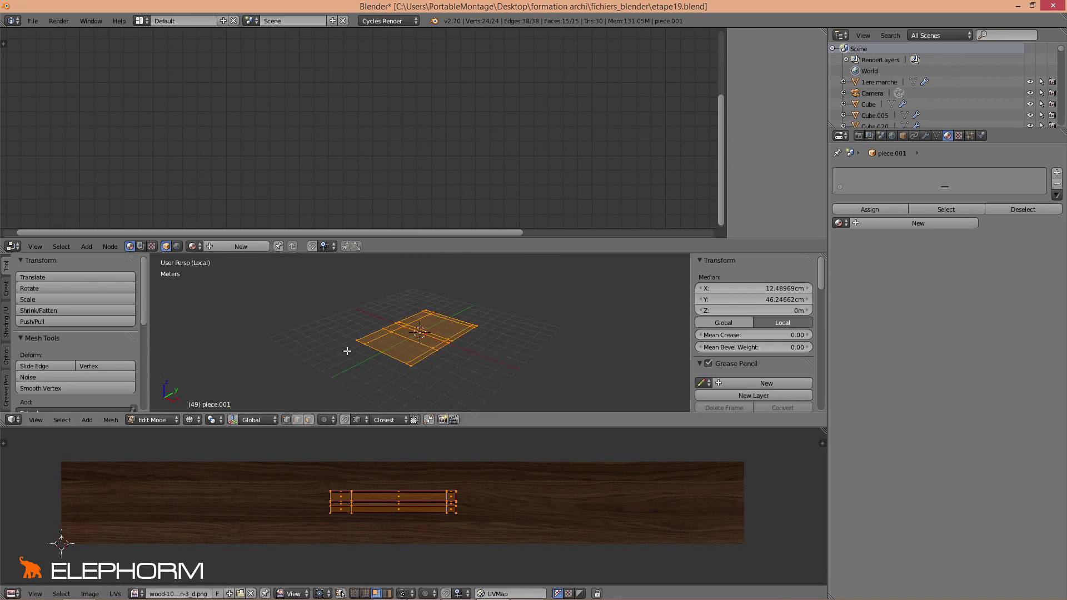
Create a new material for the floor and name it "parquet".
left_click(245, 247)
left_click(243, 247)
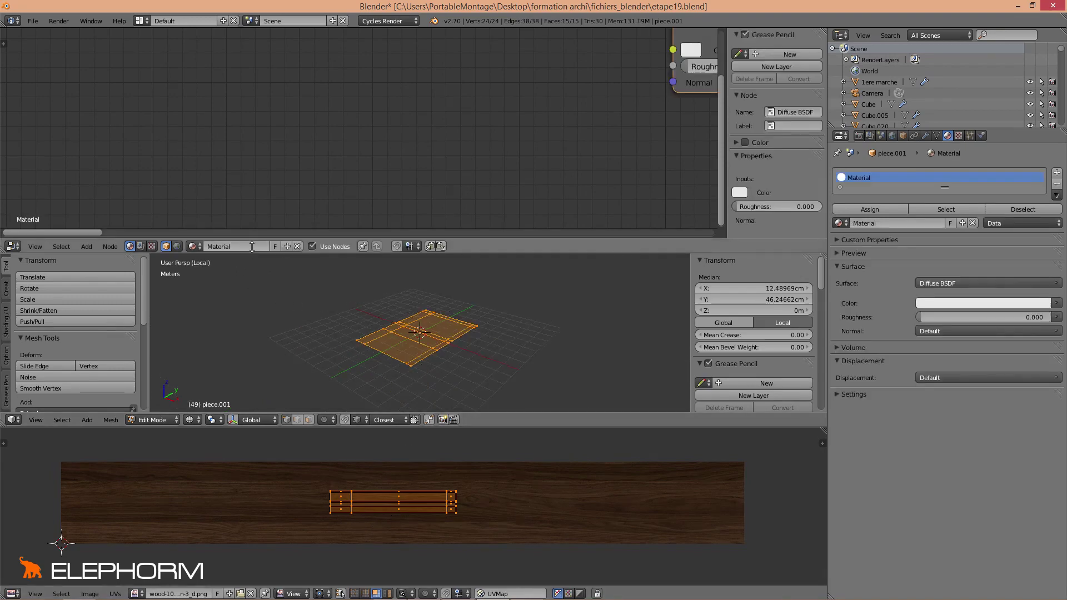
type("parquet")
key("Return")
Add an Image Texture node before the Diffuse BSDF and link its Color output to the shader's Color input.
key("Home")
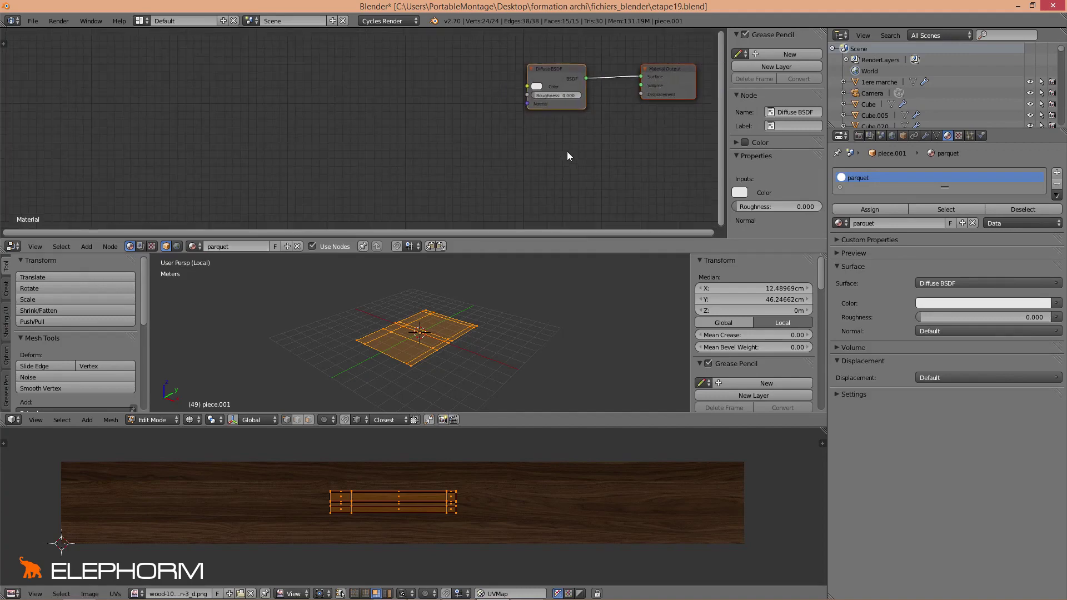
middle_click_drag(556, 155, 432, 198)
scroll(449, 166, "up", 5)
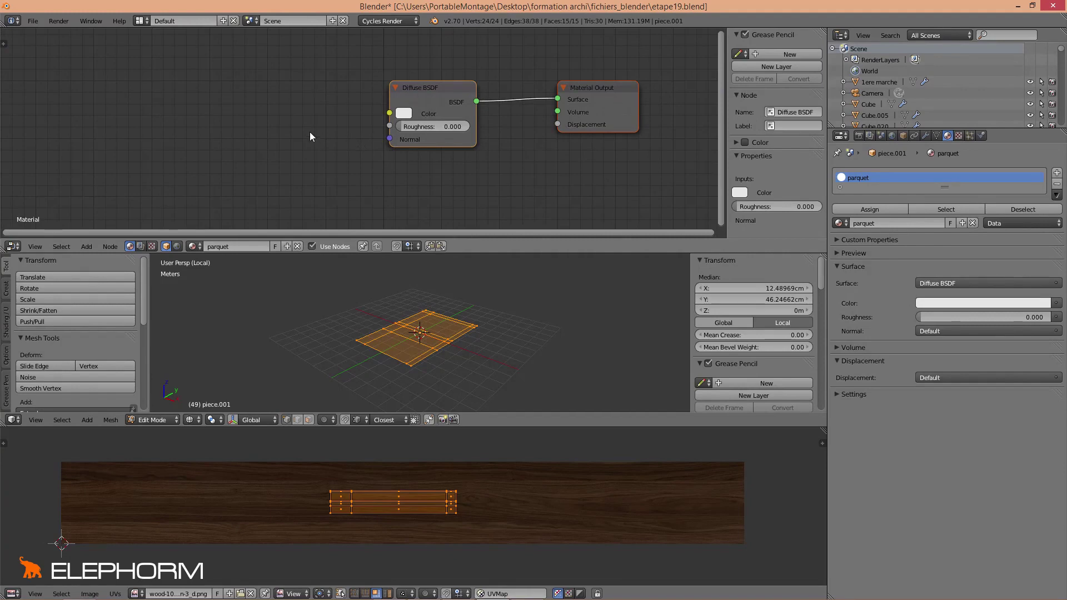
key("shift+a")
mouse_move(288, 163)
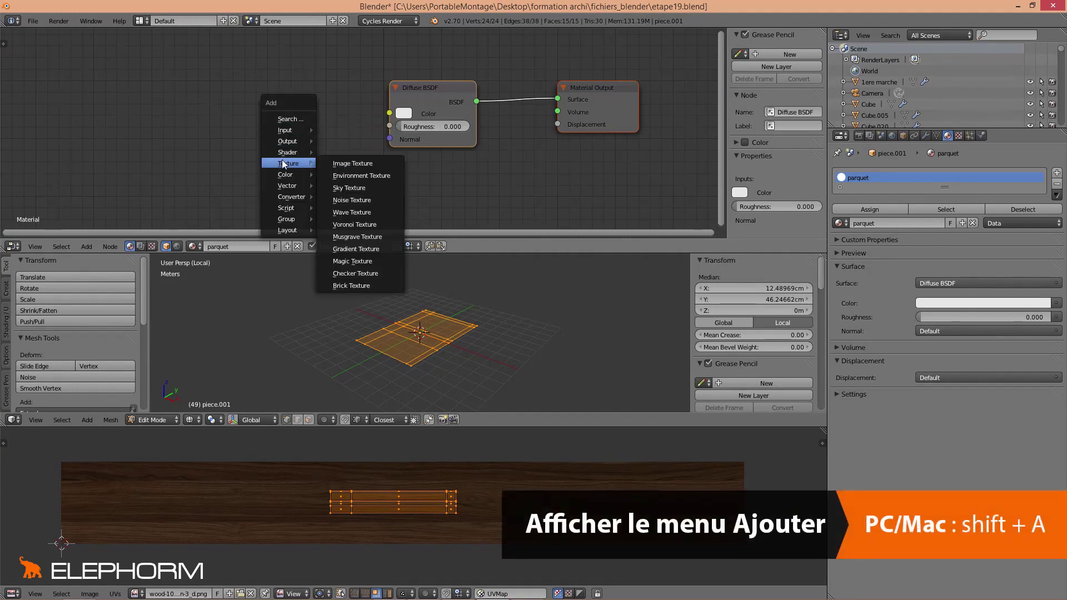
left_click(321, 162)
left_click(221, 84)
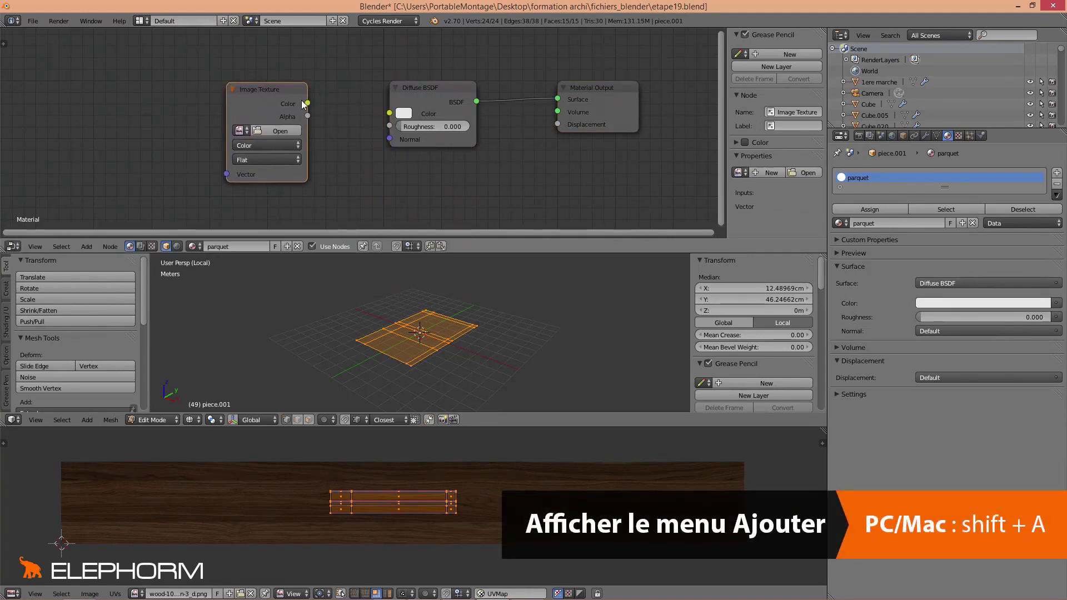
left_click_drag(305, 103, 390, 113)
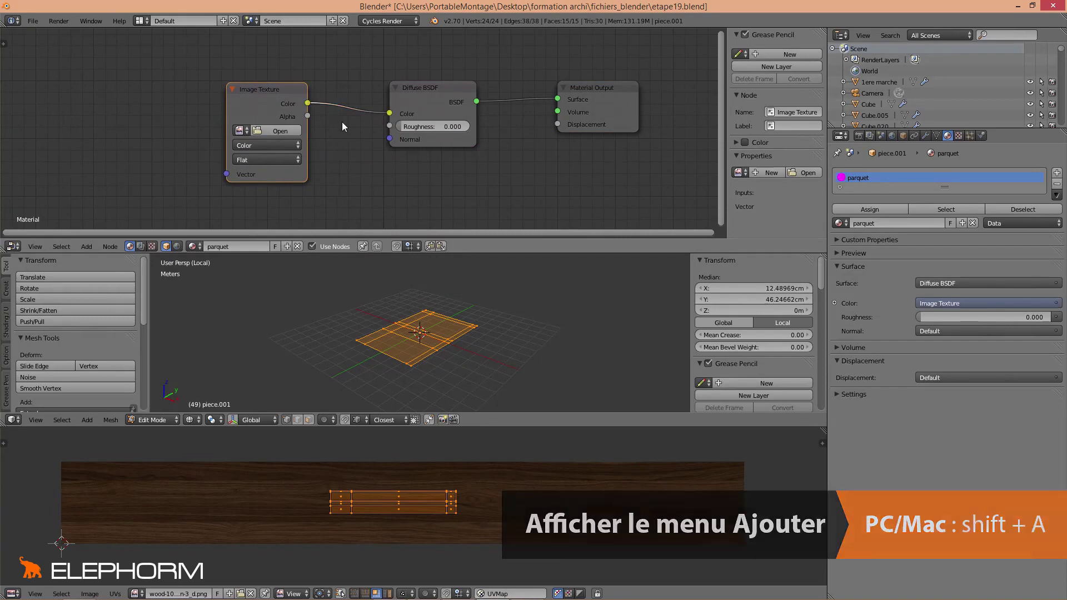
Assign the already loaded wood-109_walnut-black-american-3_d.png to the Image Texture node.
middle_click_drag(342, 124, 419, 121)
left_click(317, 128)
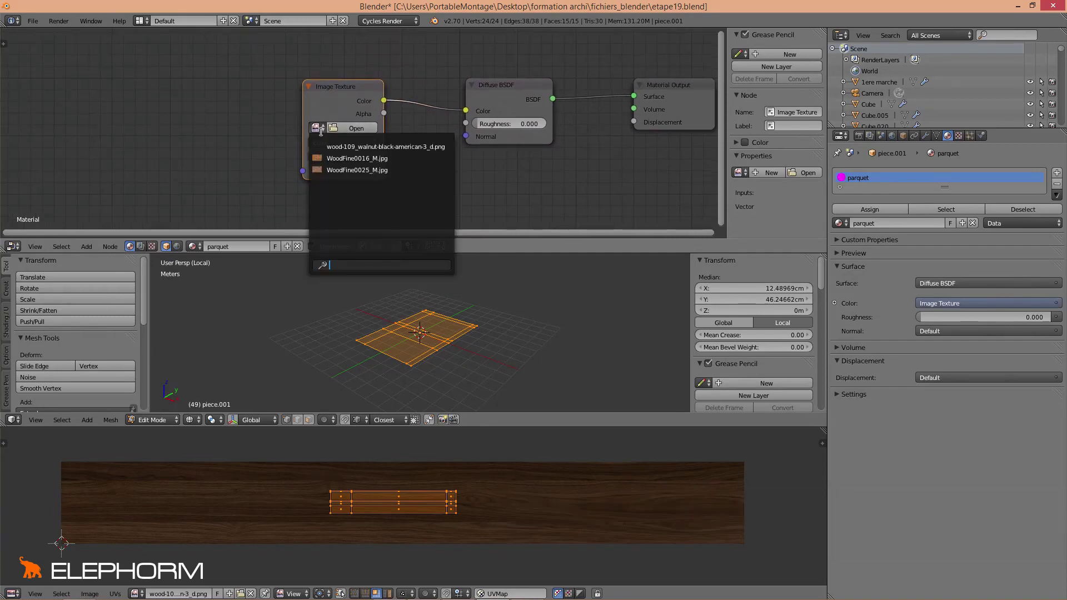
left_click(379, 146)
Add a Texture Coordinate node and link its UV output to the Image Texture's Vector input.
key("shift+a")
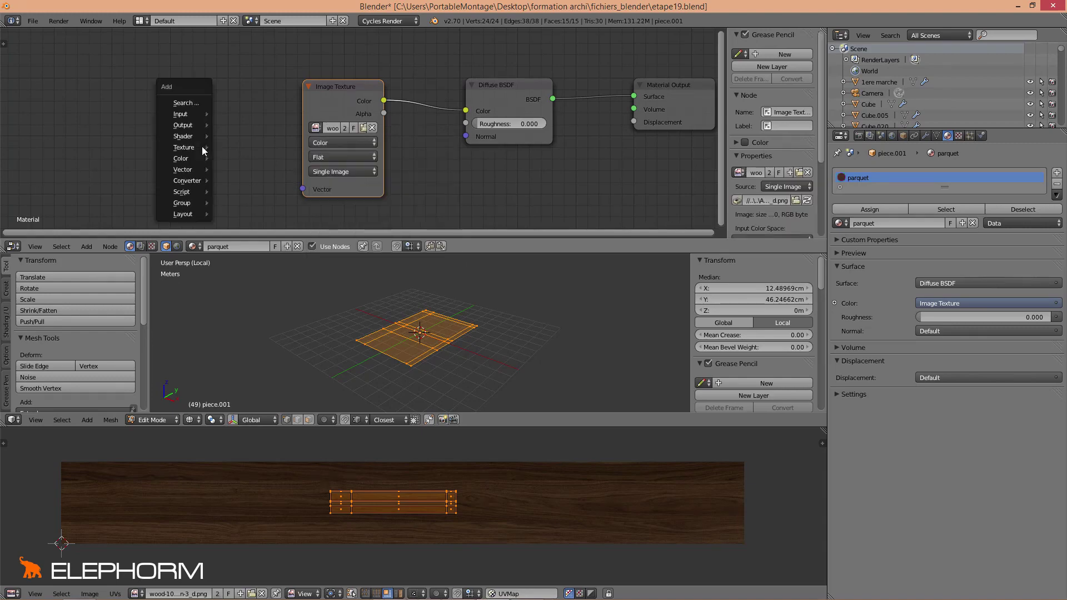
mouse_move(192, 123)
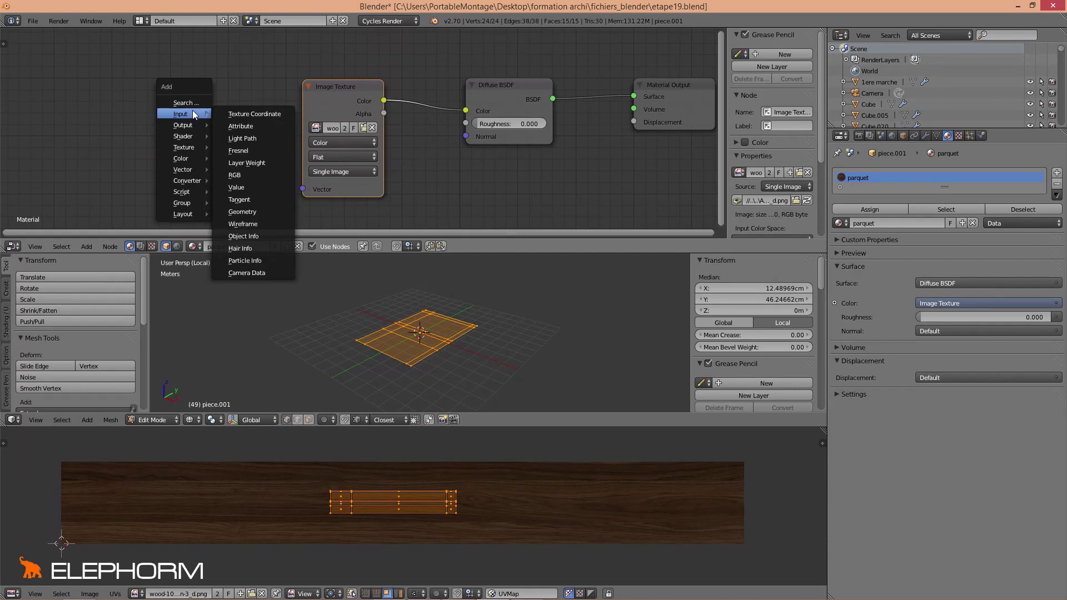
left_click(238, 114)
left_click(97, 101)
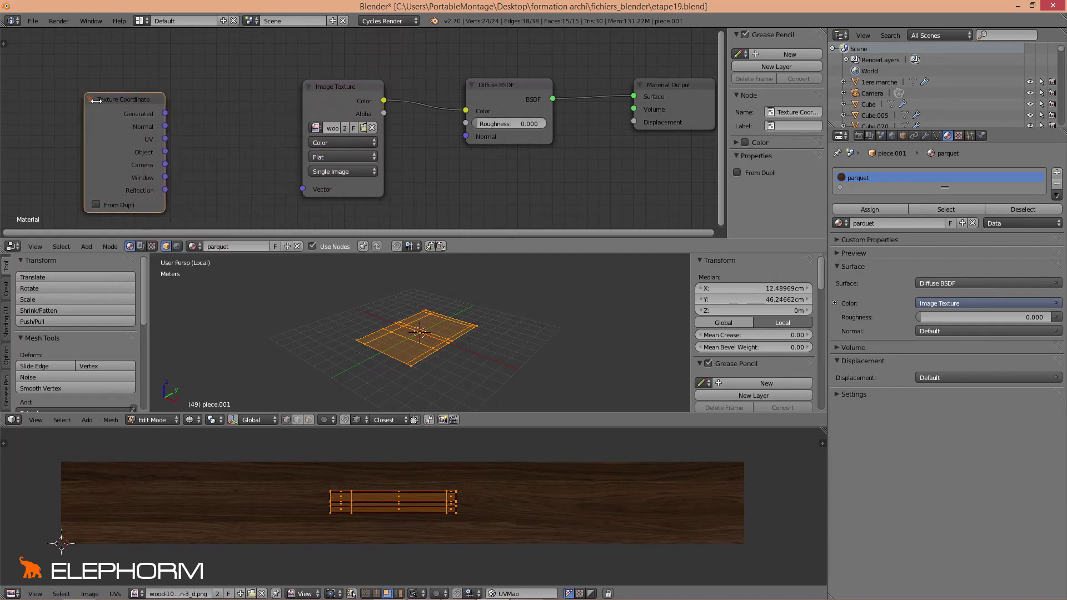
left_click_drag(165, 140, 304, 189)
scroll(304, 188, "down", 2)
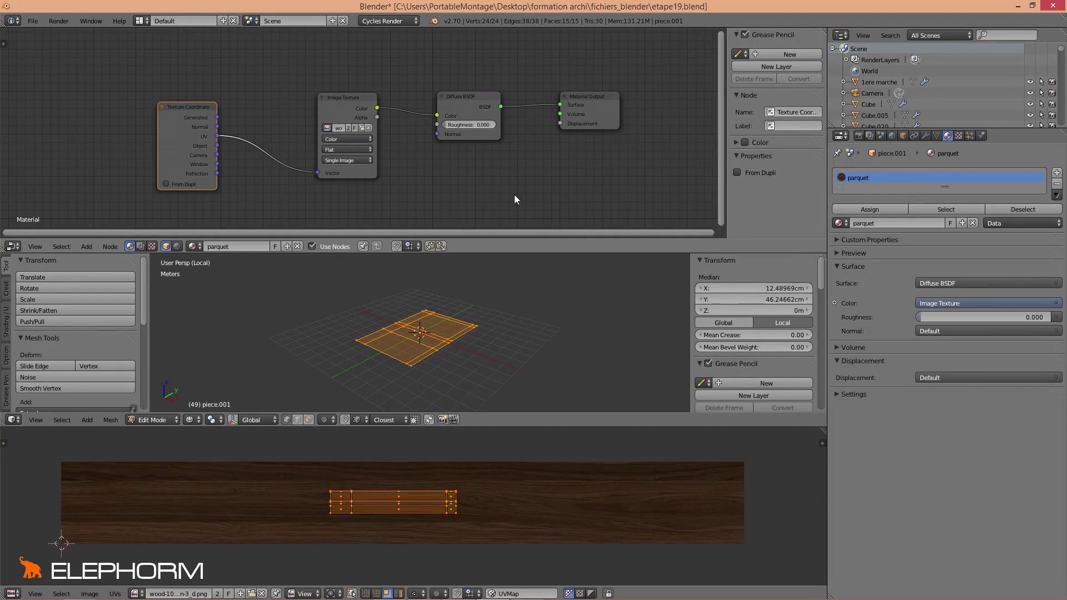
middle_click_drag(514, 199, 501, 164)
Set the 3D view's shading to Texture and inspect the wood on the floor, including in Object Mode.
left_click(189, 420)
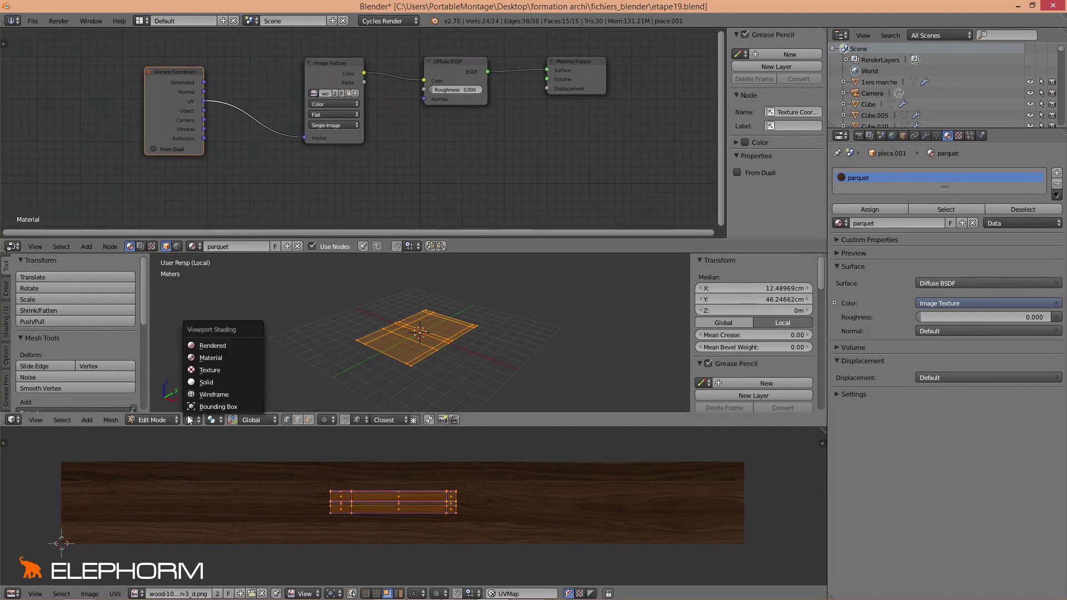
left_click(209, 370)
scroll(463, 376, "up", 5)
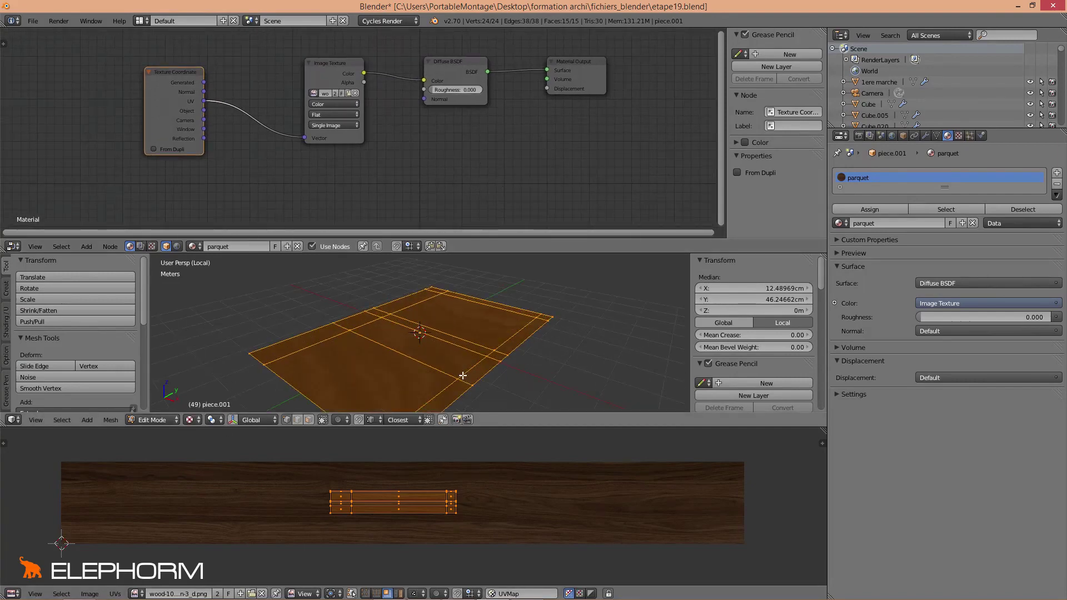
middle_click_drag(463, 376, 445, 338)
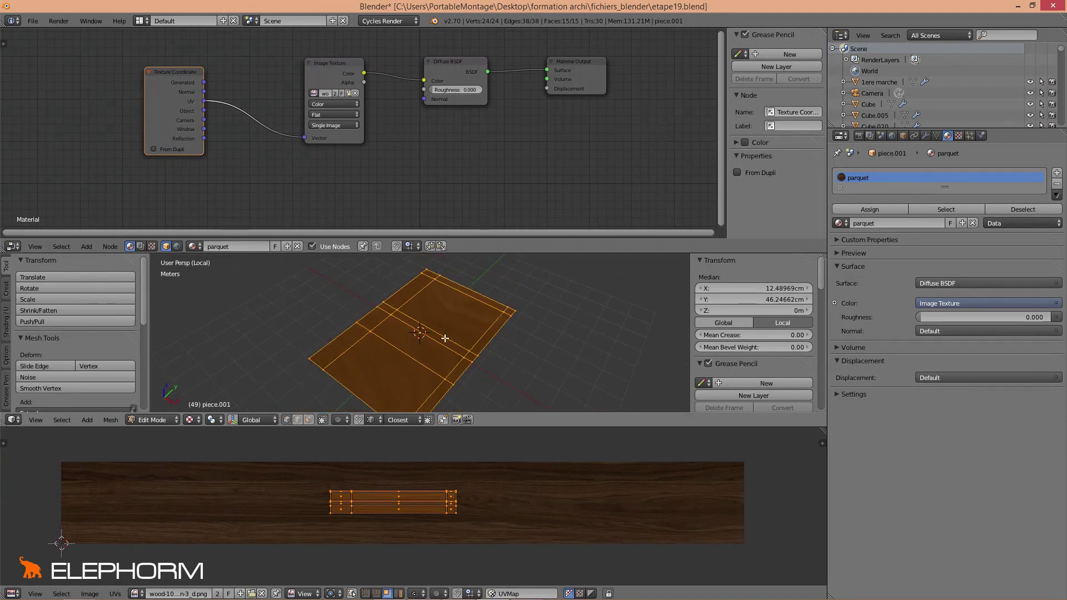
scroll(391, 332, "up", 6)
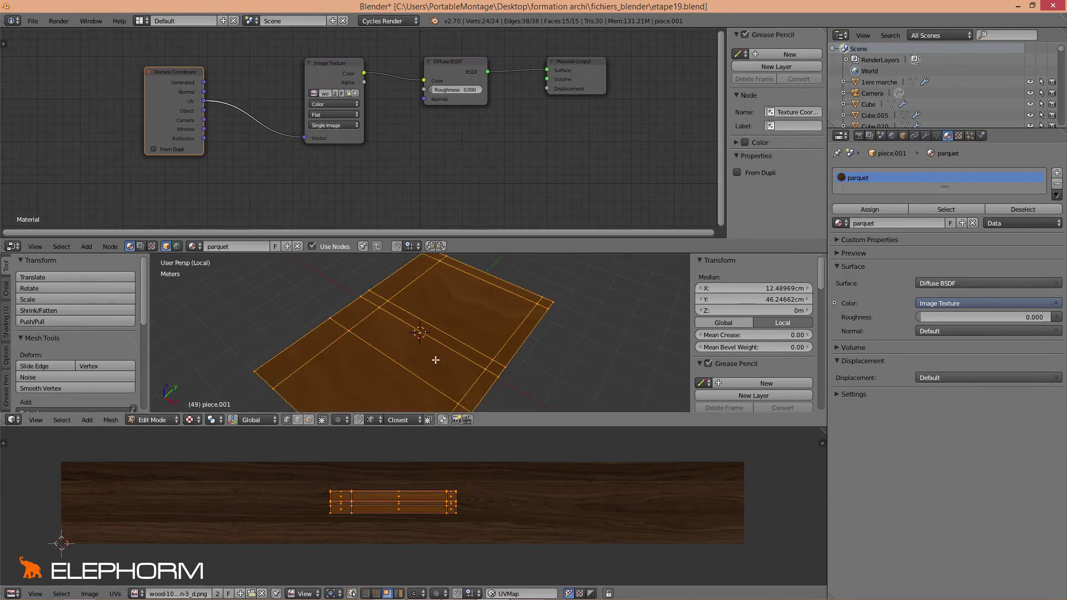
scroll(398, 334, "down", 5)
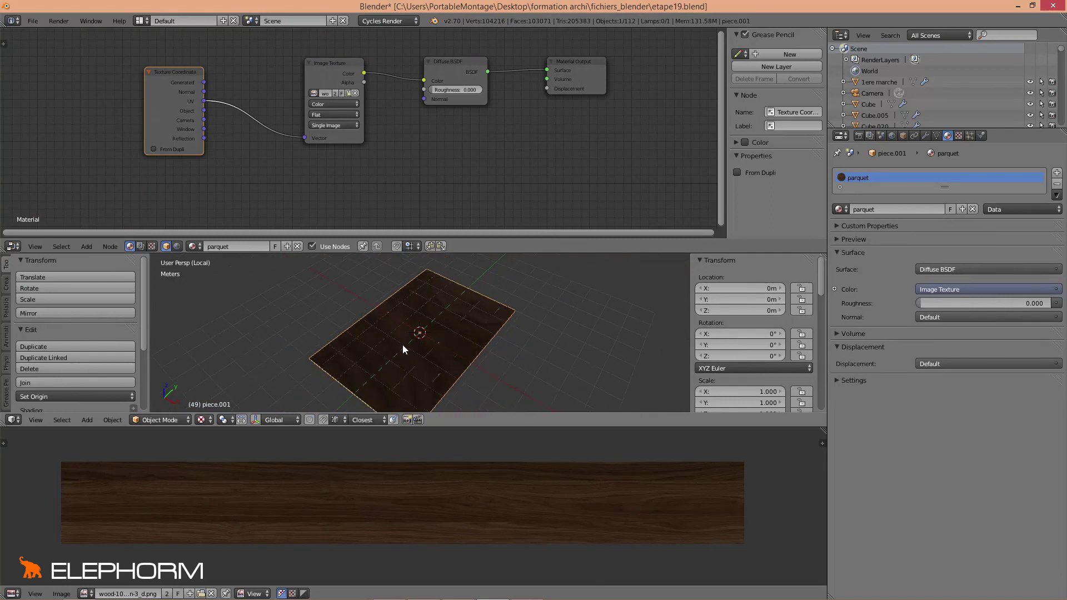
Stretch the floor's UVs along Y beyond the height of the wood image.
scroll(408, 506, "down", 2)
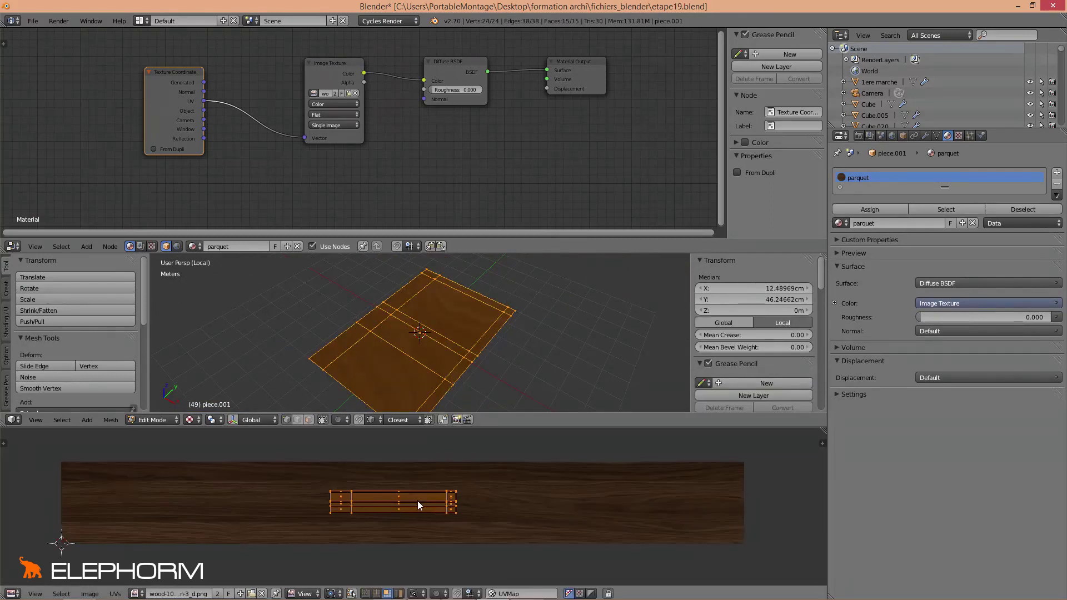
scroll(443, 510, "down", 3)
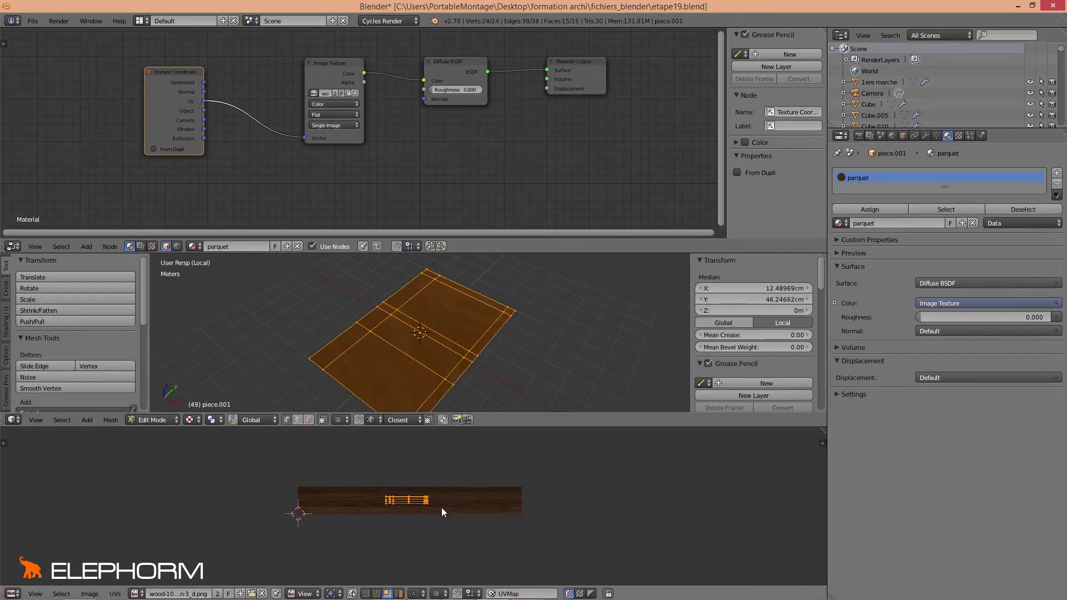
key("s")
key("y")
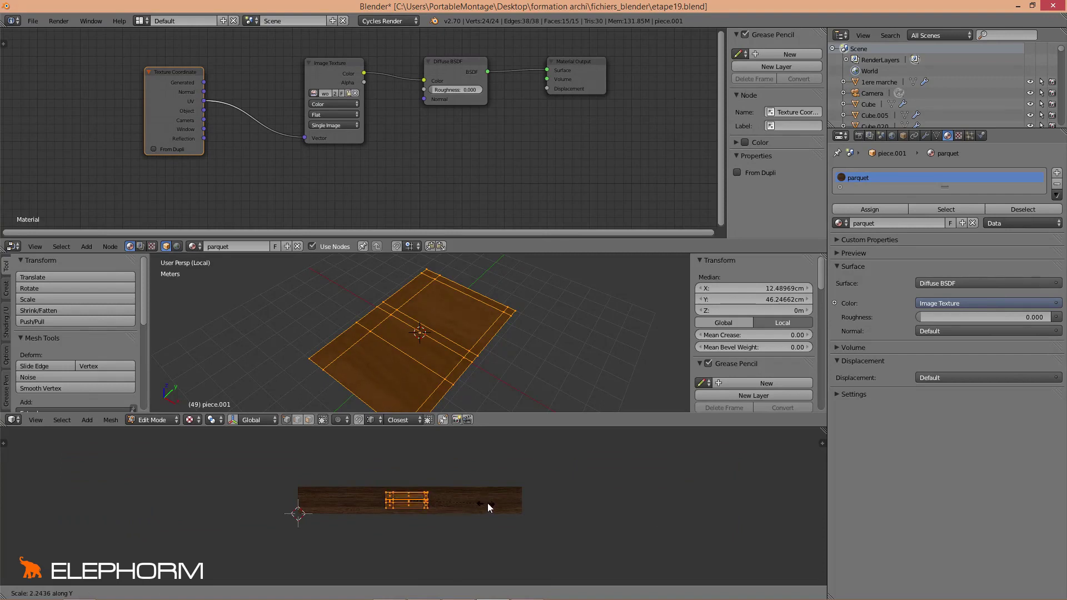
left_click(593, 486)
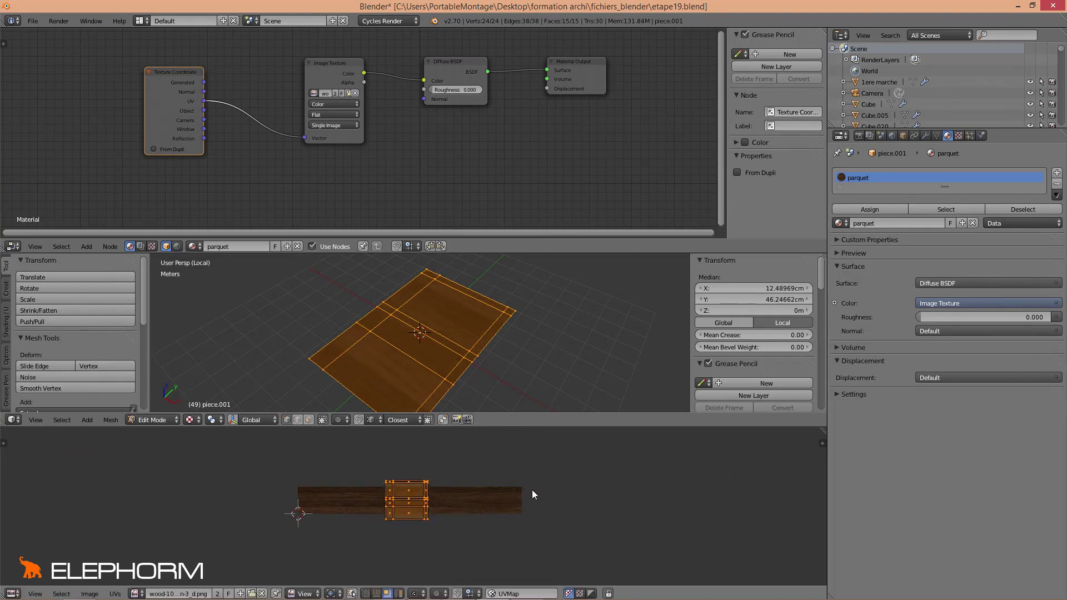
Scale the floor's UVs up uniformly on both axes to make the wood grain finer.
key("s")
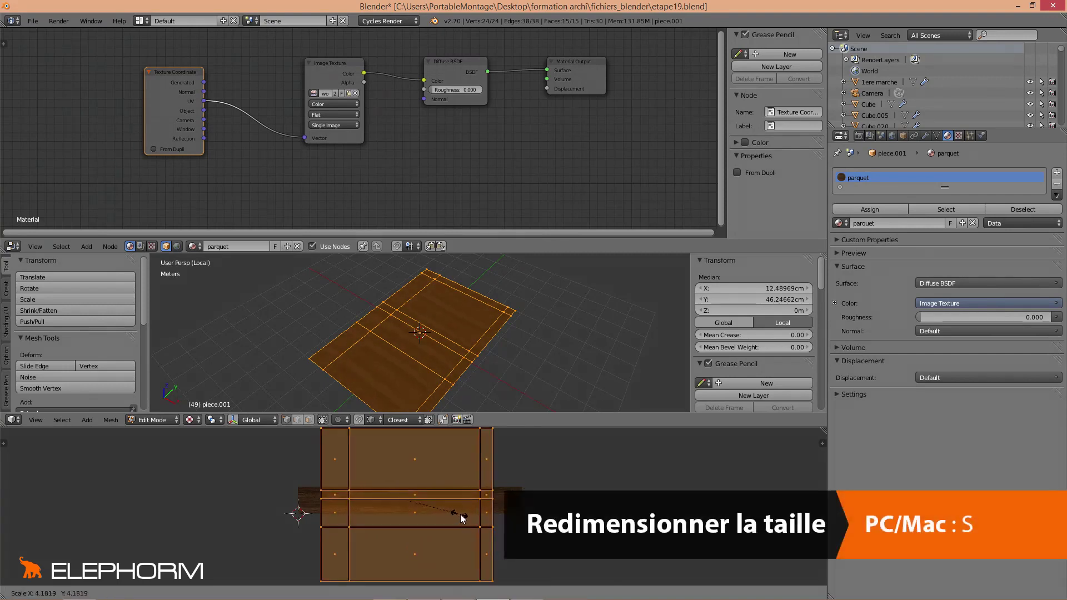
left_click(476, 517)
scroll(477, 515, "up", 3)
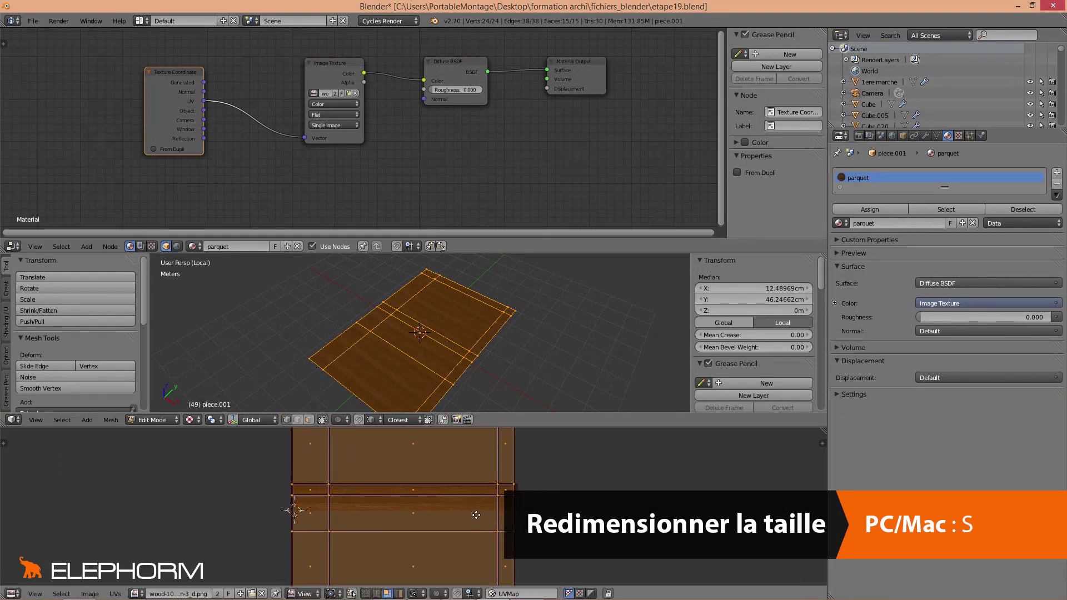
Stretch the floor's UVs slightly along Y, by a factor of about 1.05.
scroll(478, 504, "up", 2)
scroll(482, 490, "down", 2)
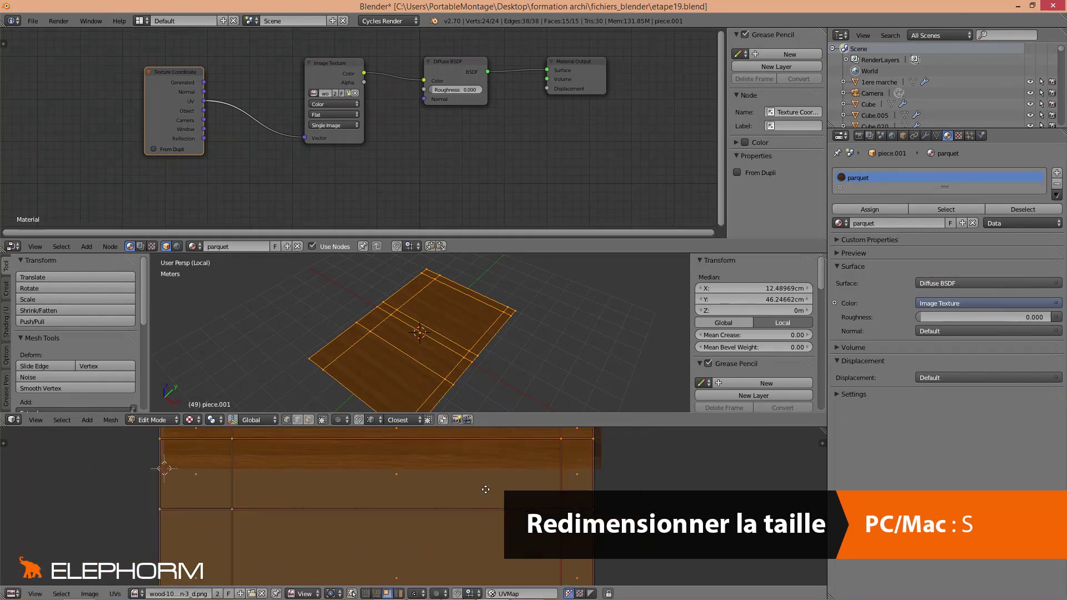
middle_click_drag(486, 489, 476, 528)
key("s")
key("y")
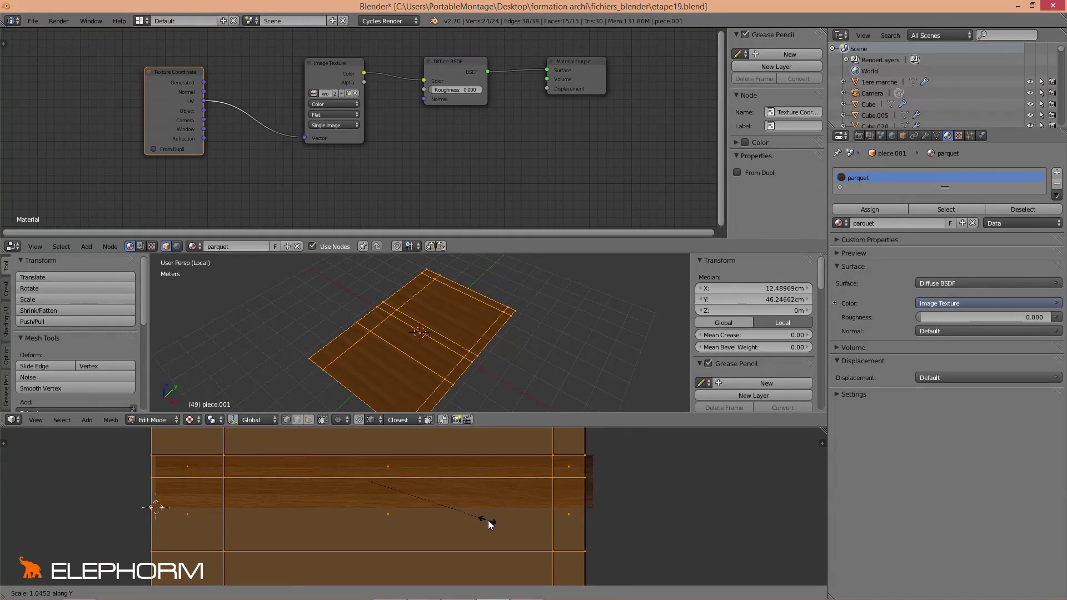
left_click(493, 520)
Scale the floor's UVs up uniformly beyond the wood image while checking the grain on the floor up close.
scroll(473, 516, "down", 2)
scroll(454, 372, "up", 5)
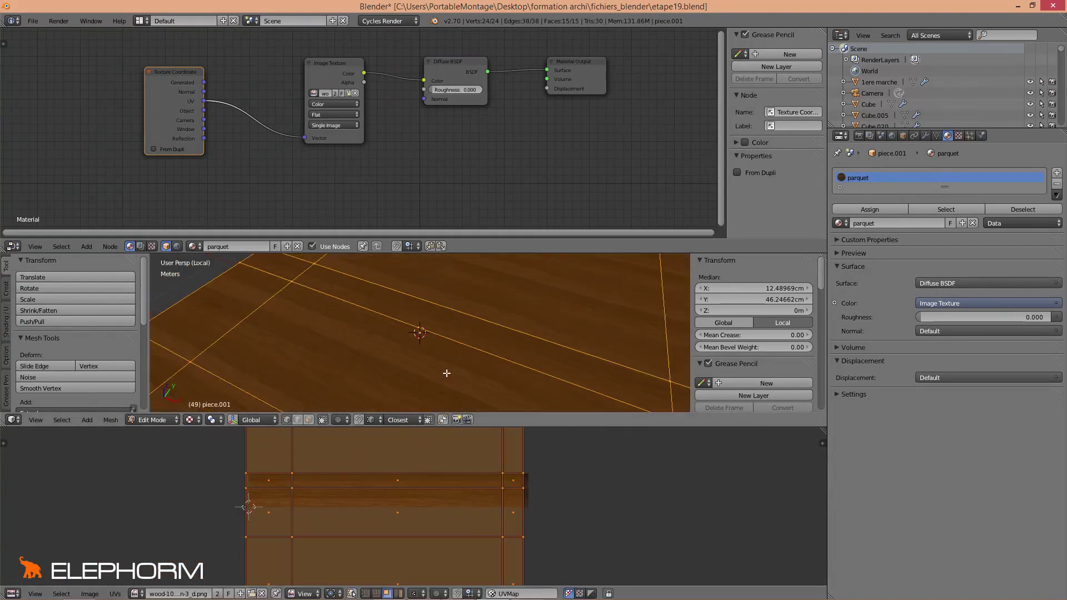
middle_click_drag(454, 372, 500, 293)
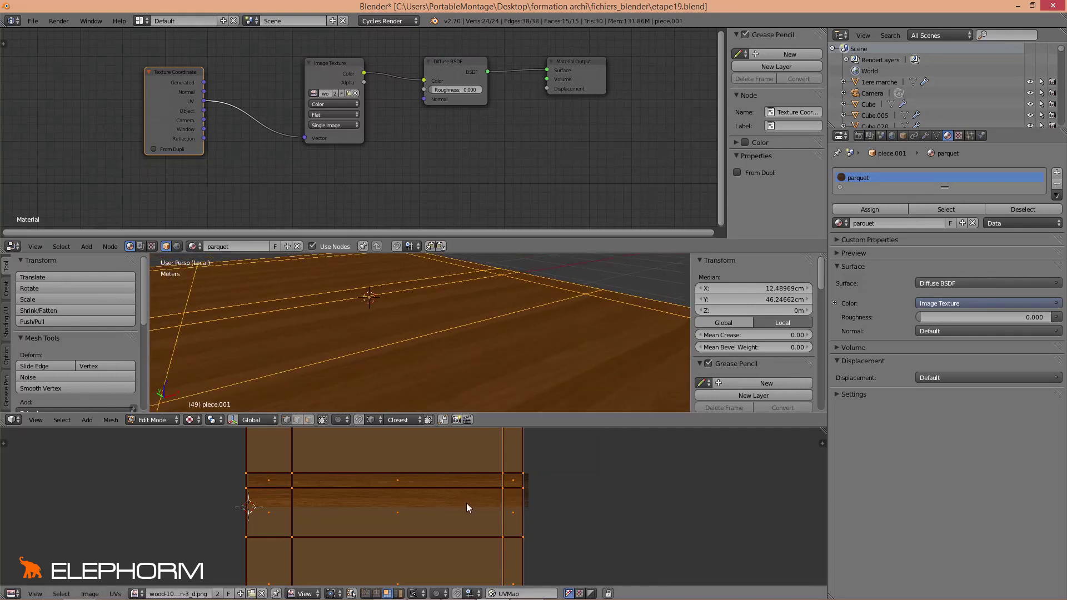
scroll(464, 502, "down", 1)
key("s")
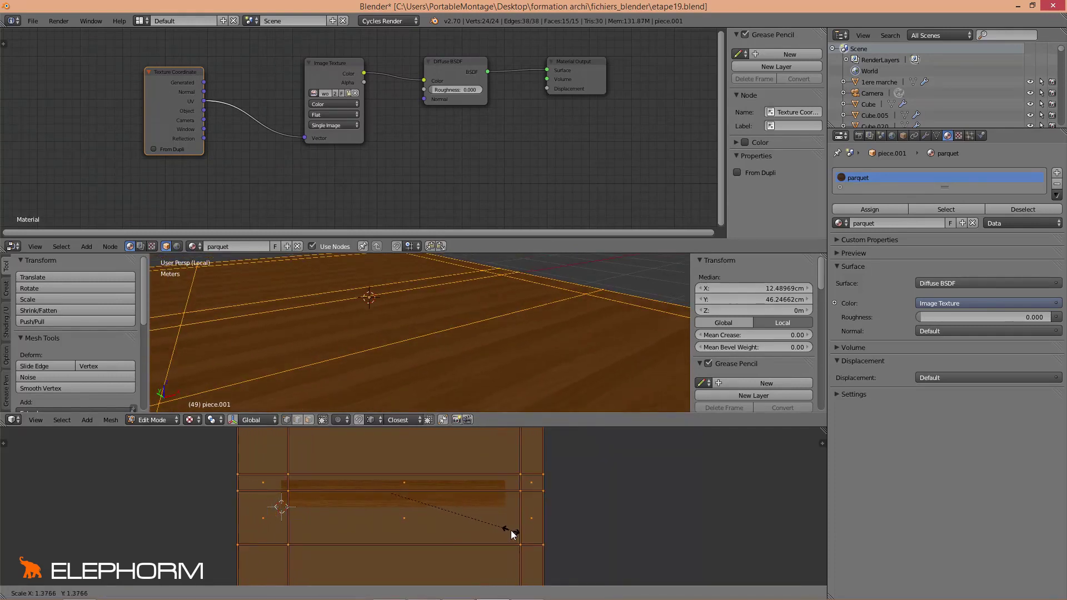
left_click(533, 536)
scroll(419, 354, "down", 4)
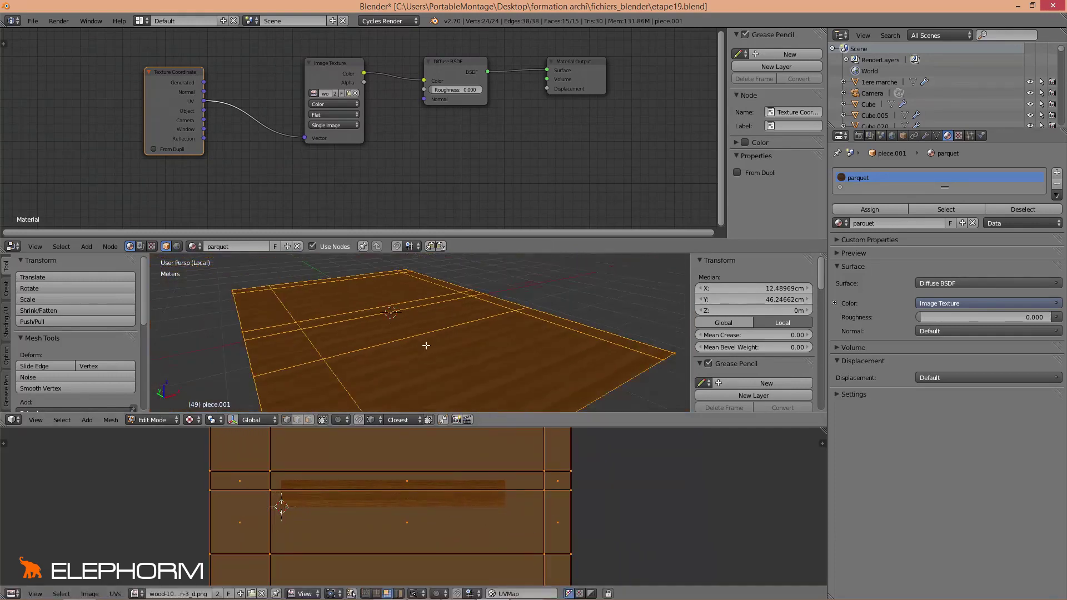
Leave local view and set the 3D view's shading to Texture to see the floor among the furniture.
middle_click_drag(435, 372, 364, 373)
key("KP_Divide")
scroll(432, 367, "up", 8)
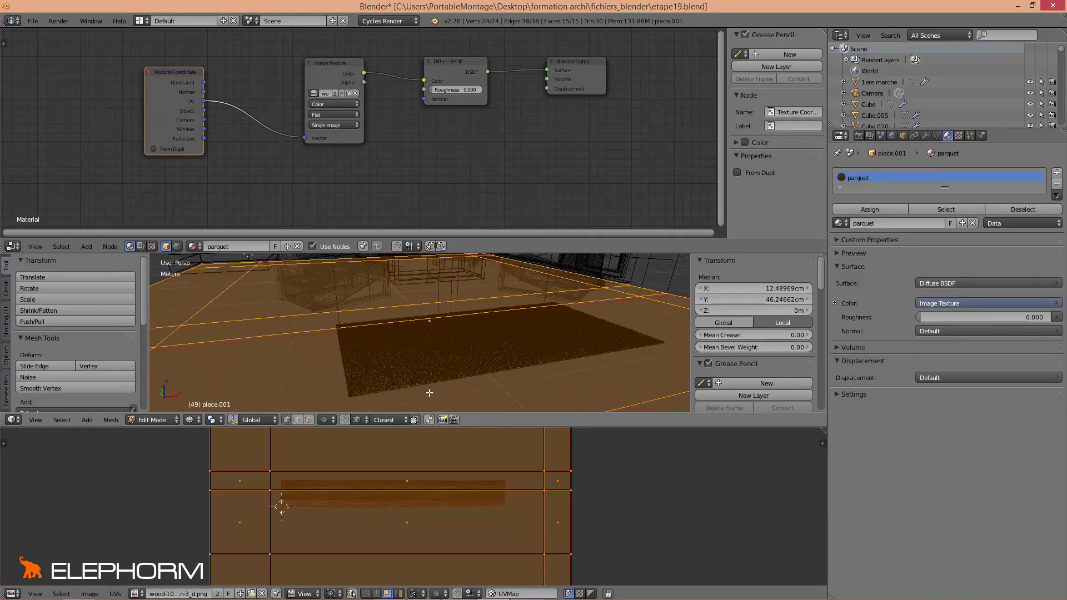
key("z")
left_click(195, 426)
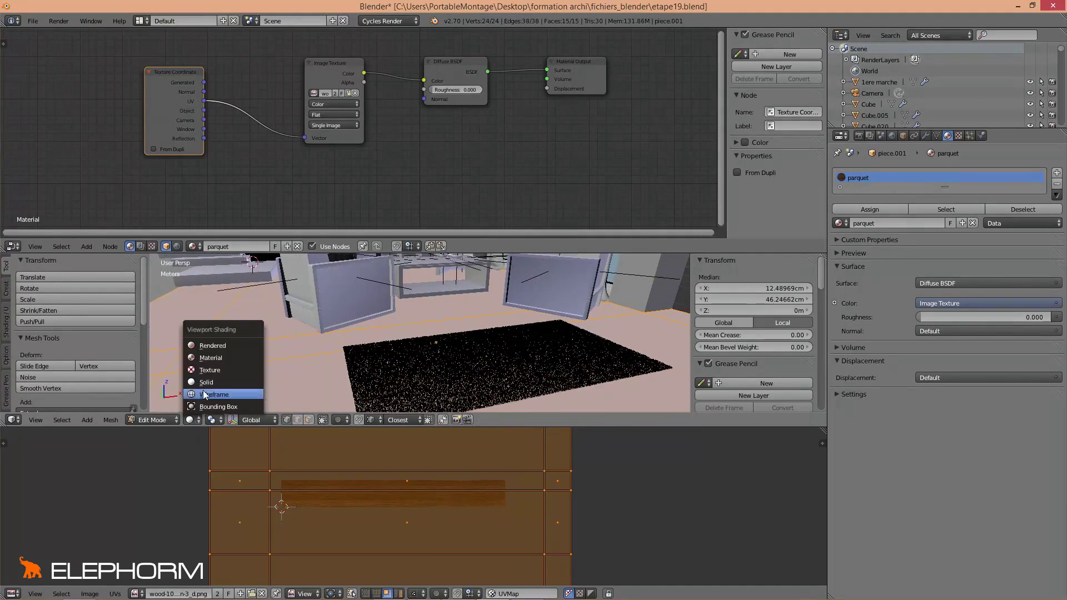
left_click(213, 376)
middle_click_drag(337, 375, 415, 397)
Scale the floor's UVs down uniformly by a factor of 0.86.
key("s")
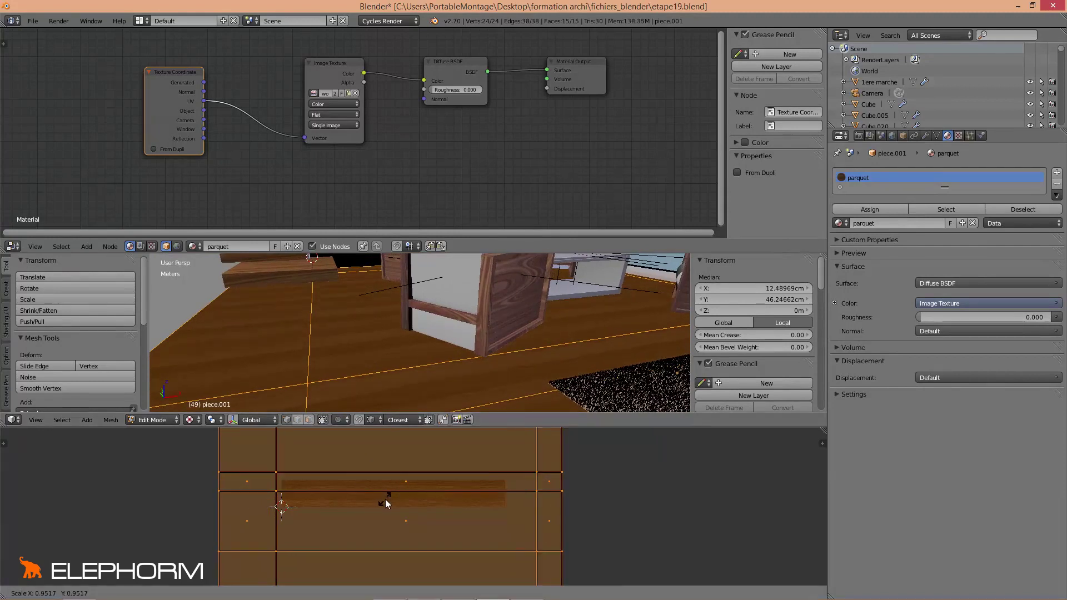
left_click(568, 504)
middle_click_drag(489, 356, 393, 374)
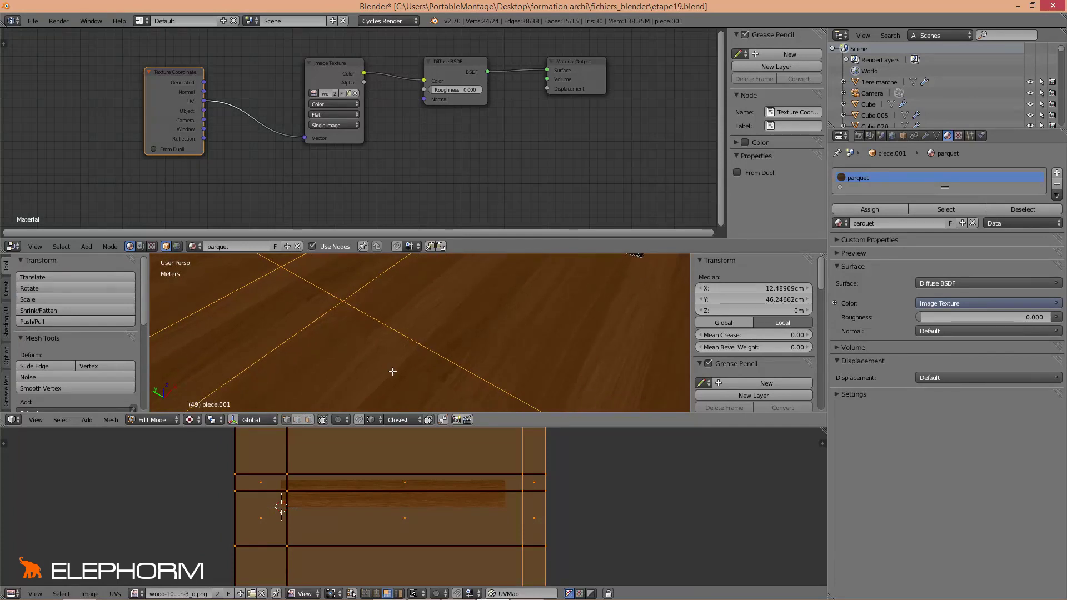
Isolate the floor in local view from the top and maximize the 3D view.
key("KP_7")
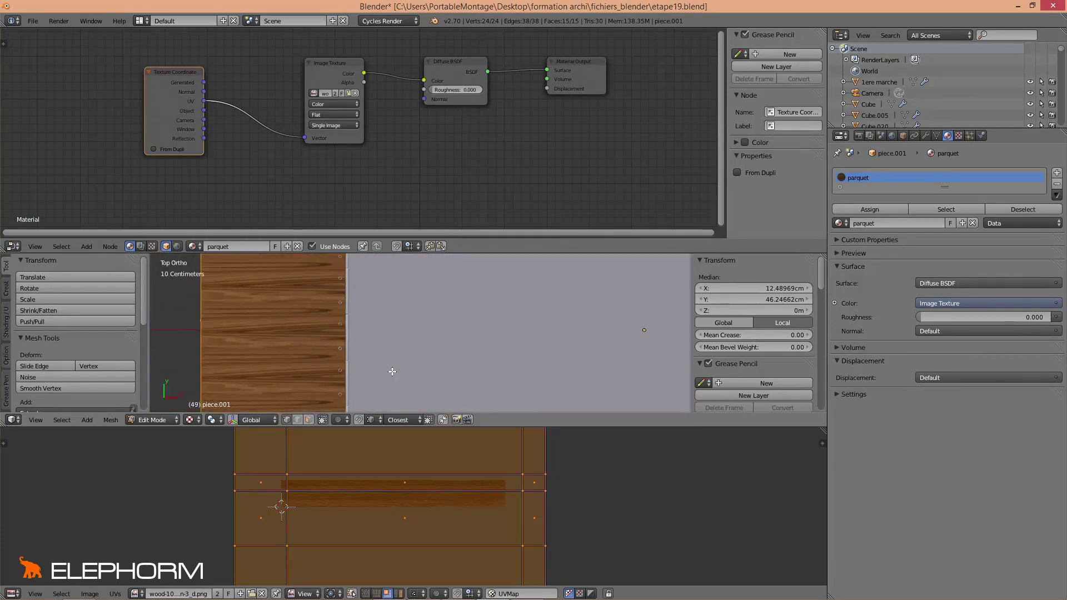
scroll(377, 367, "down", 3)
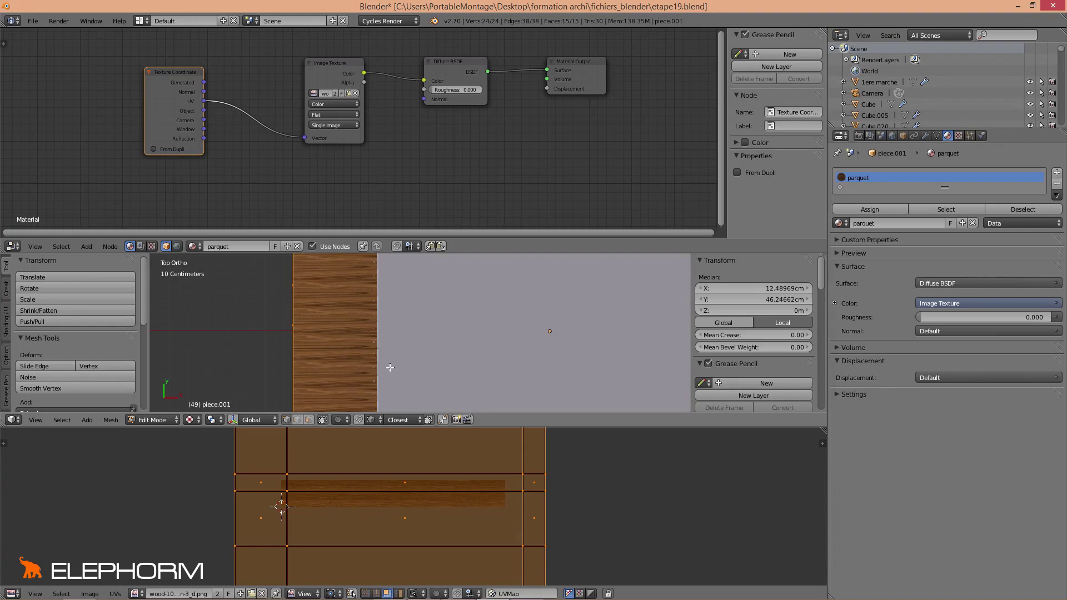
key("KP_Divide")
scroll(404, 359, "up", 10)
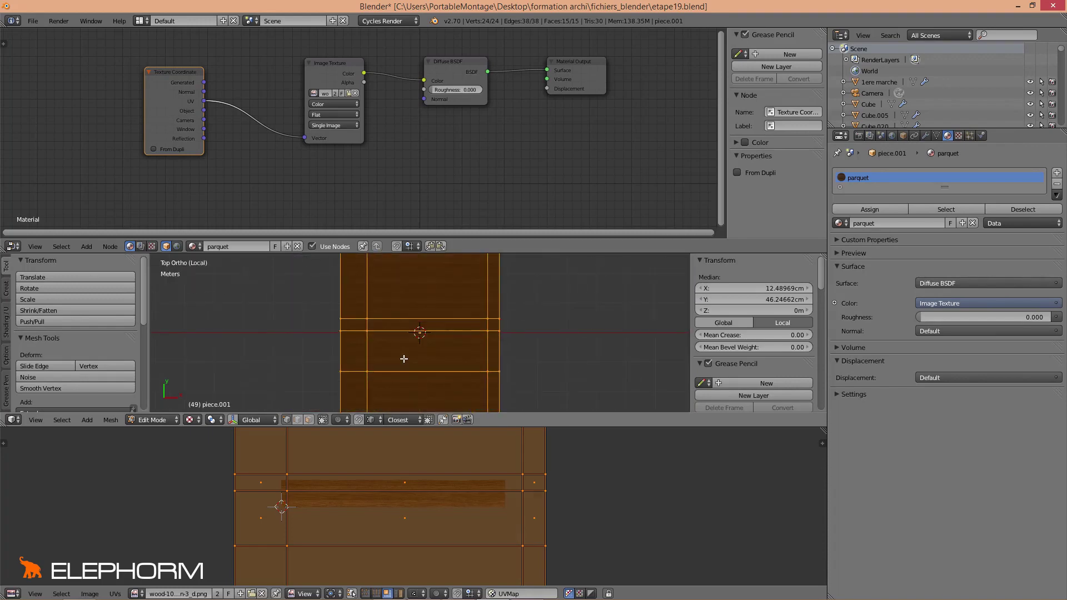
key("ctrl+Up")
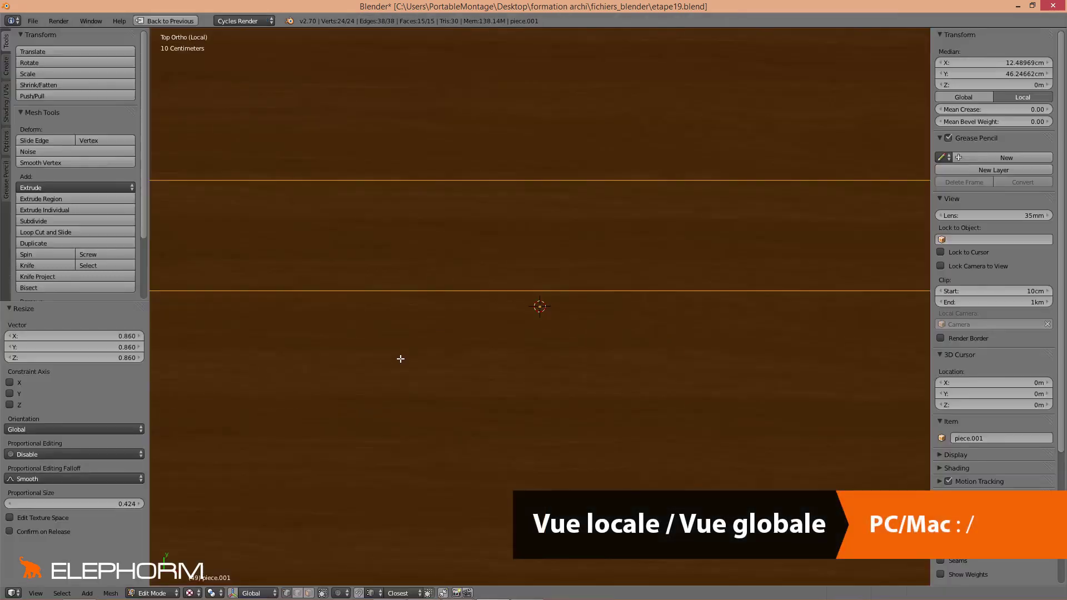
Switch to Object Mode and measure the width of one wood strip on the floor with the Ruler/Protractor.
key("Tab")
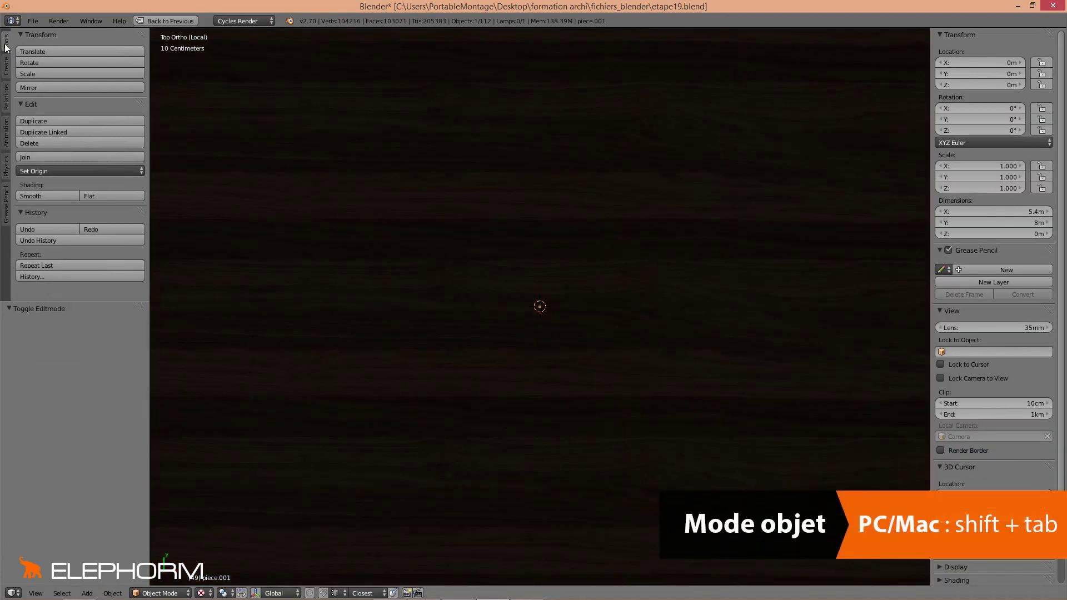
left_click(3, 98)
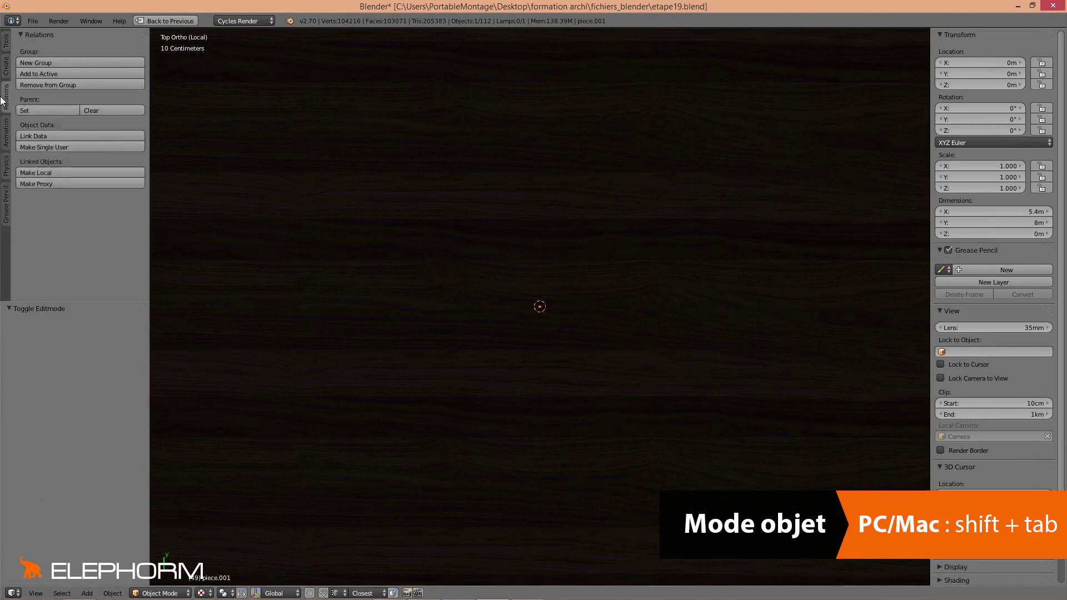
left_click(5, 209)
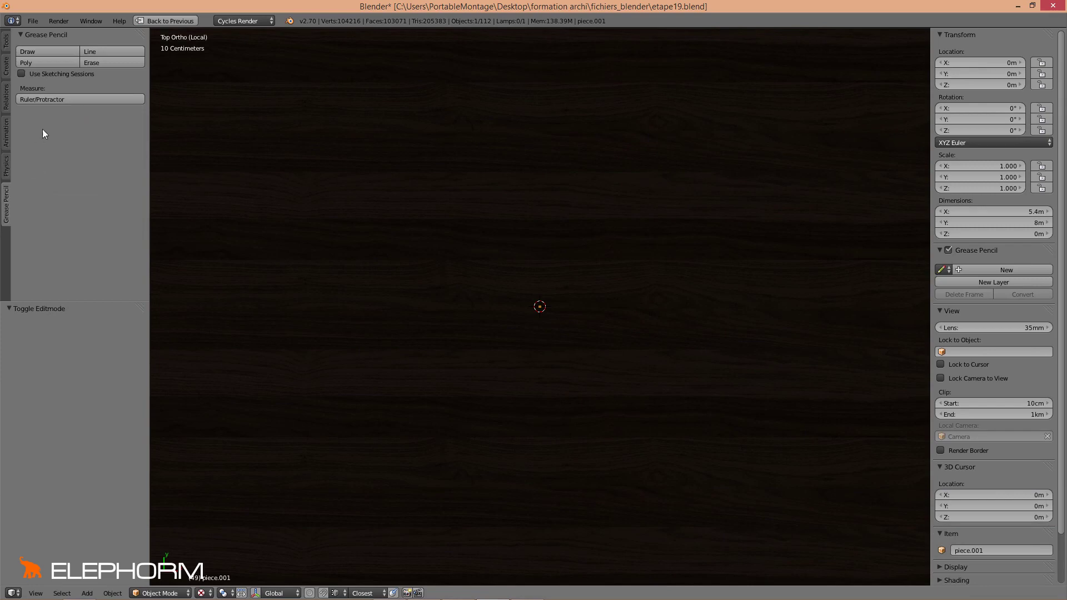
left_click(48, 101)
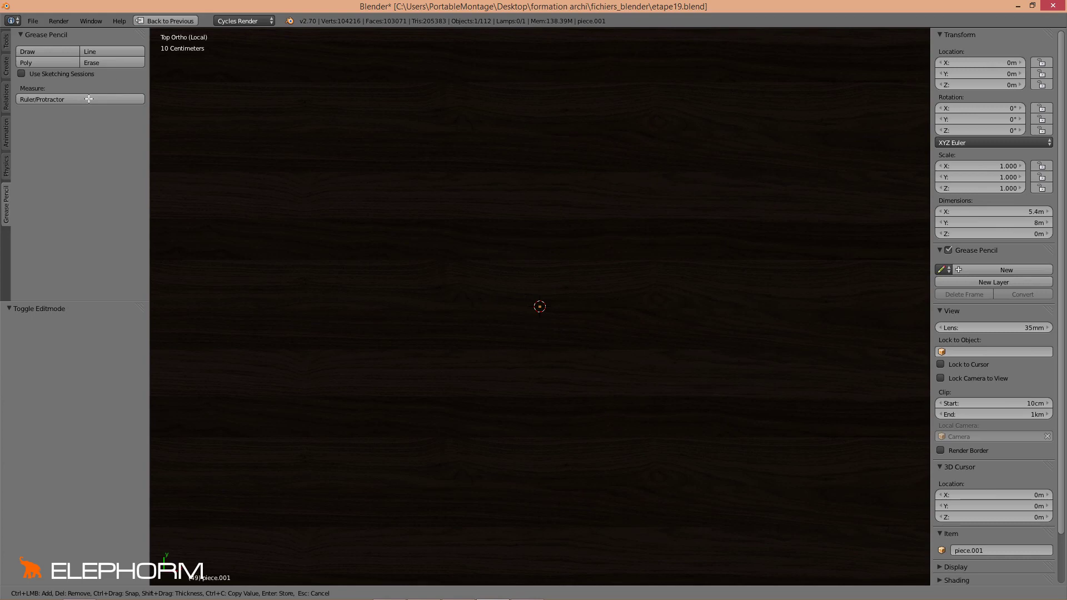
left_click_drag(517, 349, 521, 399)
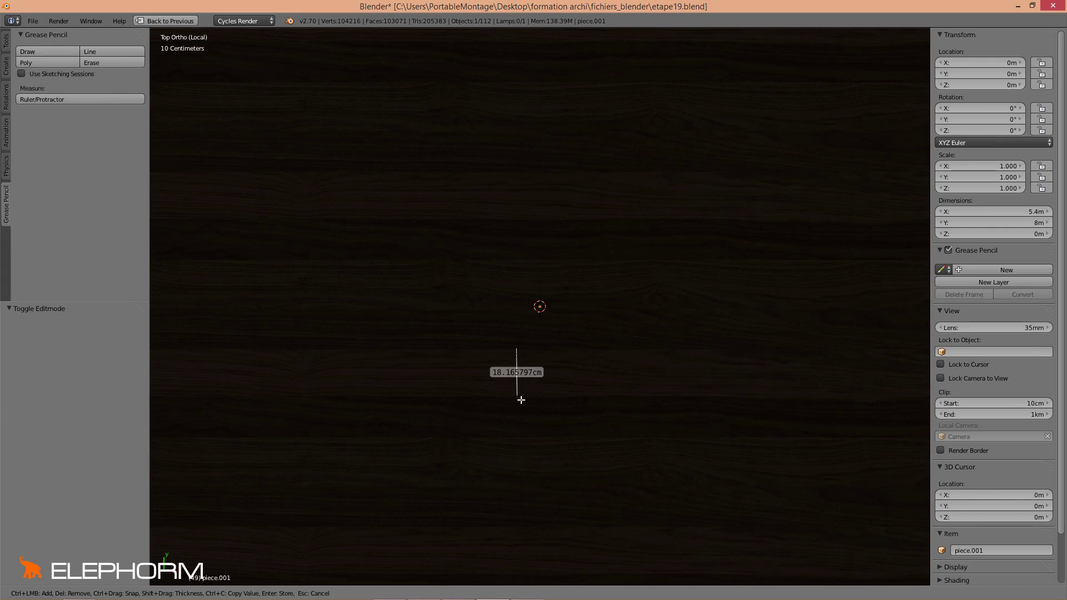
scroll(523, 406, "down", 4)
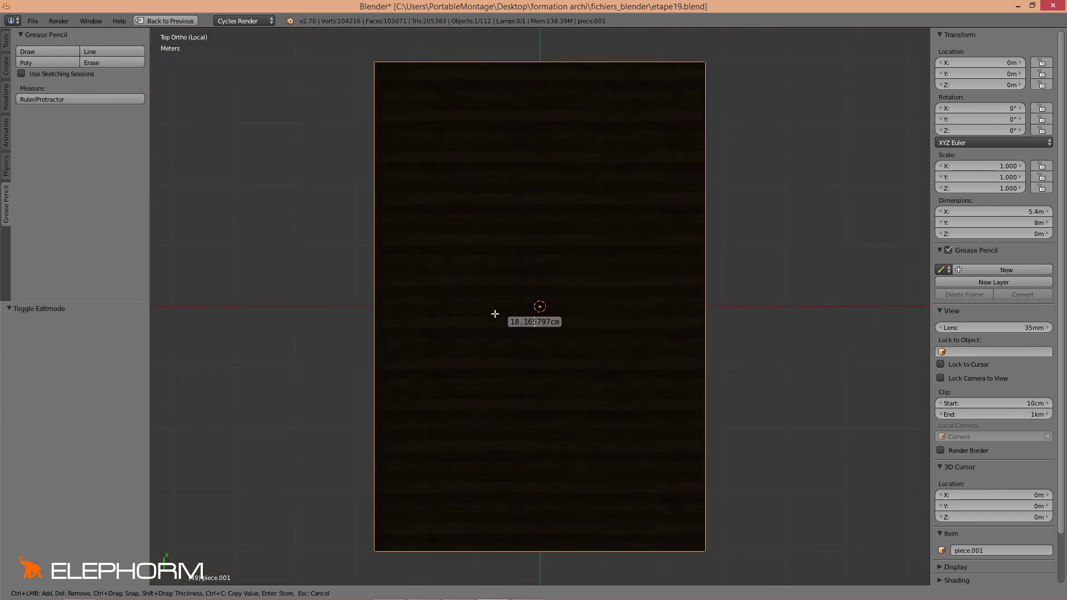
middle_click_drag(496, 312, 493, 220)
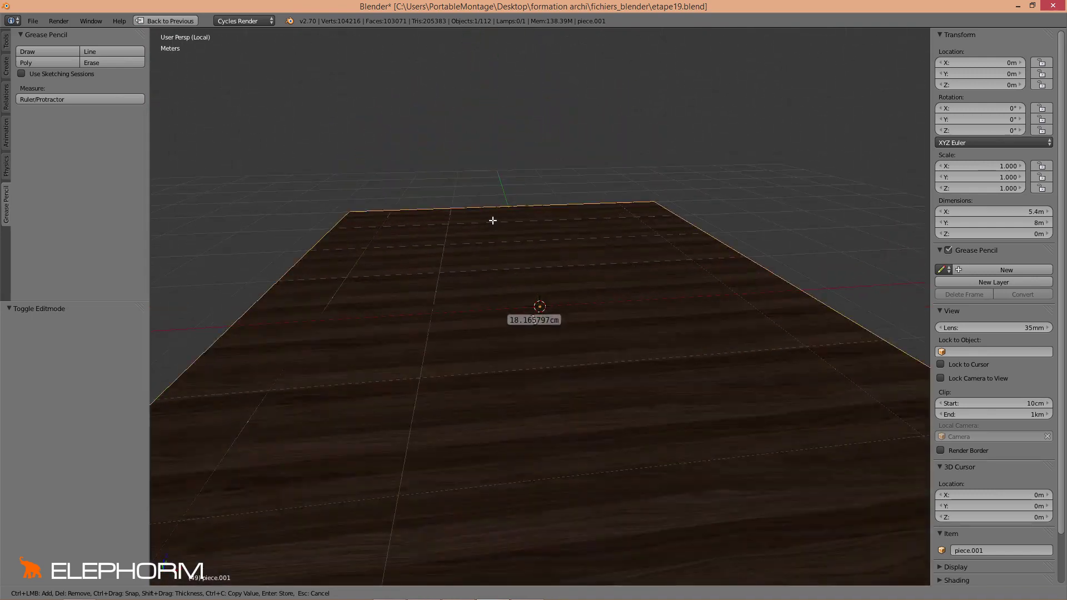
middle_click_drag(417, 363, 588, 383)
Restore the split editor layout, discard the ruler and put the floor back in Edit Mode.
key("ctrl+Up")
key("Escape")
middle_click_drag(363, 377, 393, 355, "shift")
key("Tab")
scroll(336, 439, "up", 1)
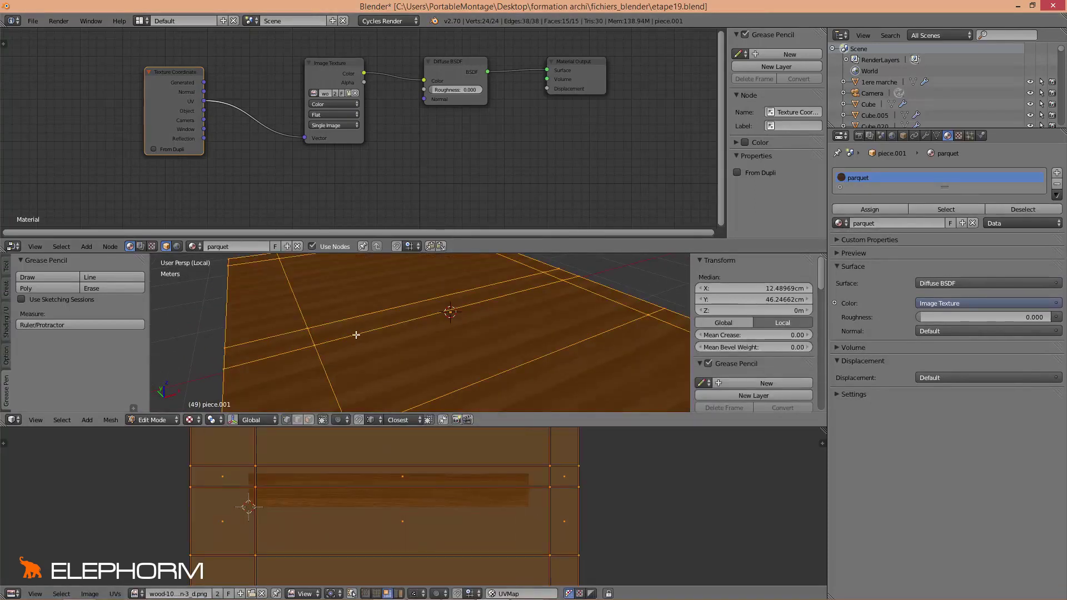
Slide the floor's UVs along X over the wood image while watching the grain shift on the floor.
scroll(370, 334, "up", 5)
scroll(370, 334, "down", 3)
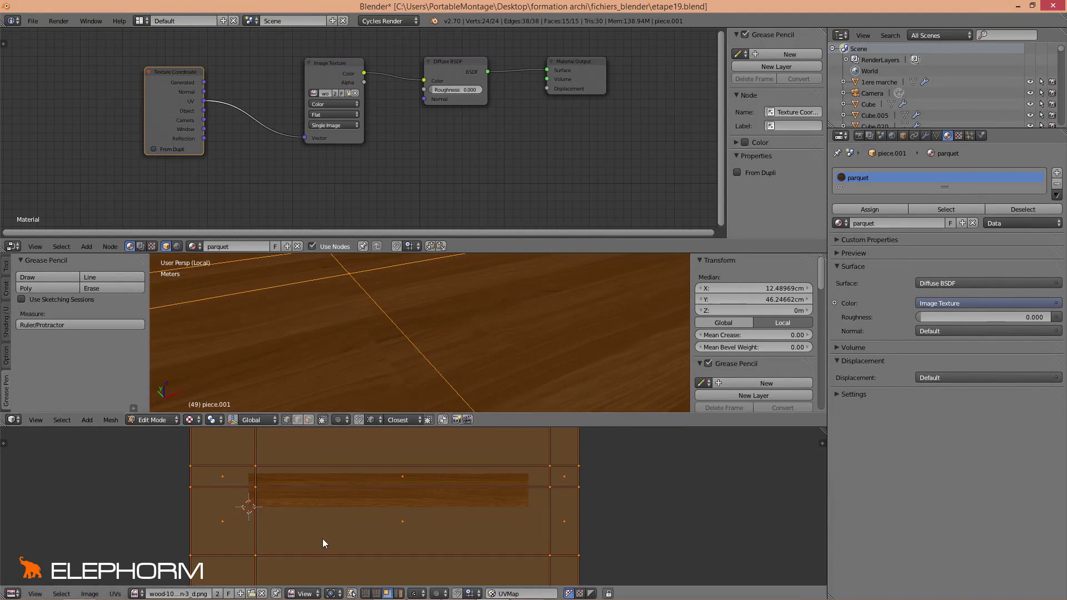
middle_click_drag(331, 526, 374, 524)
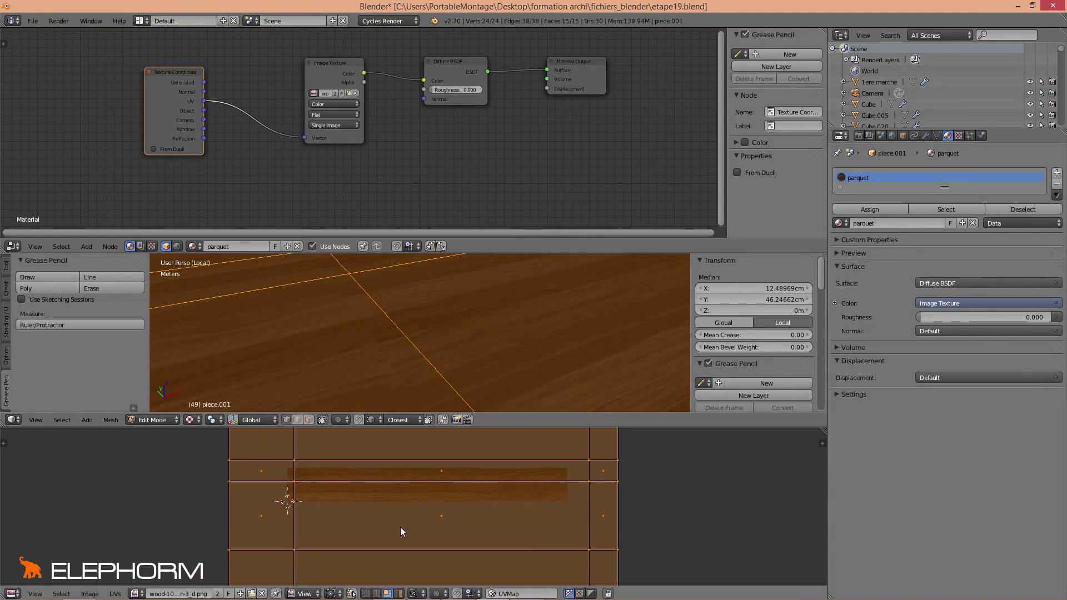
key("g")
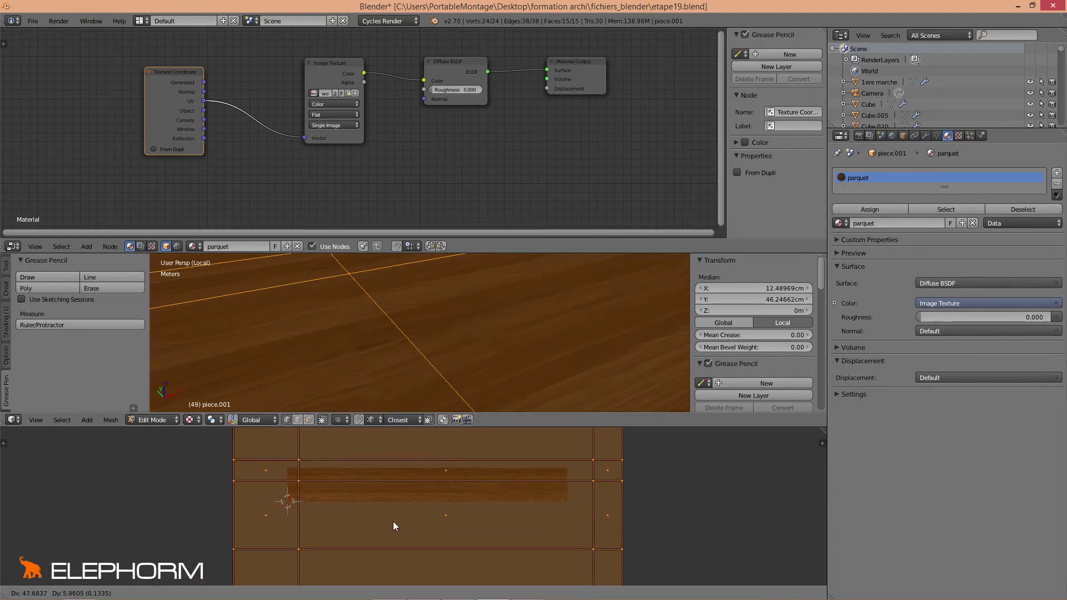
key("x")
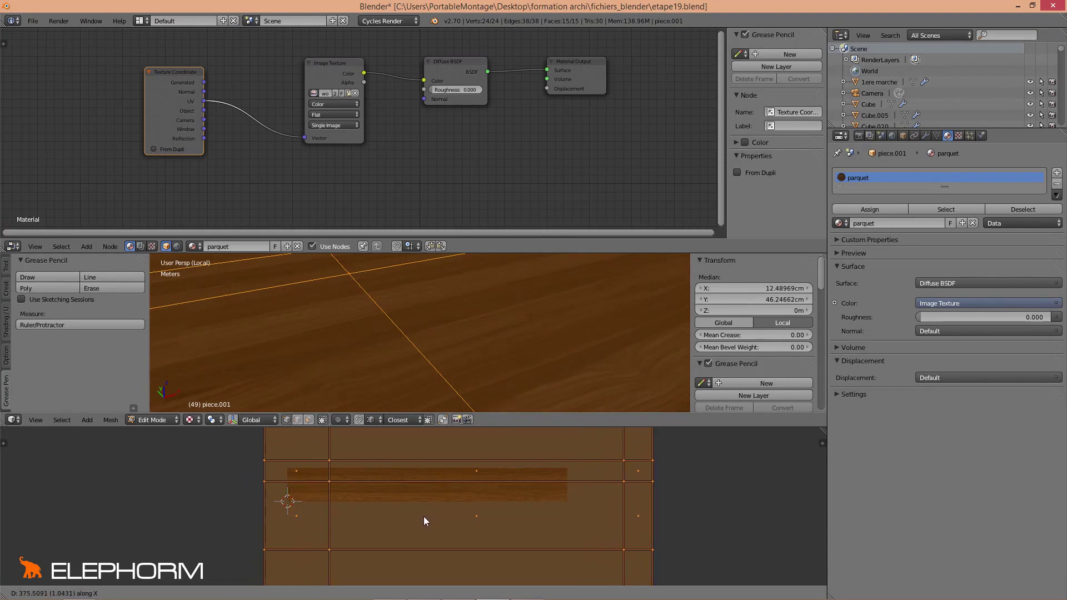
left_click(383, 517)
Move the floor's UVs so their left edge lines up with the wood image's left edge, and return to Object Mode.
mouse_move(395, 369)
middle_mouse_down()
mouse_move(431, 368)
mouse_move(416, 371)
middle_mouse_up()
key("Tab")
scroll(448, 365, "down", 2)
key("Tab")
key("g")
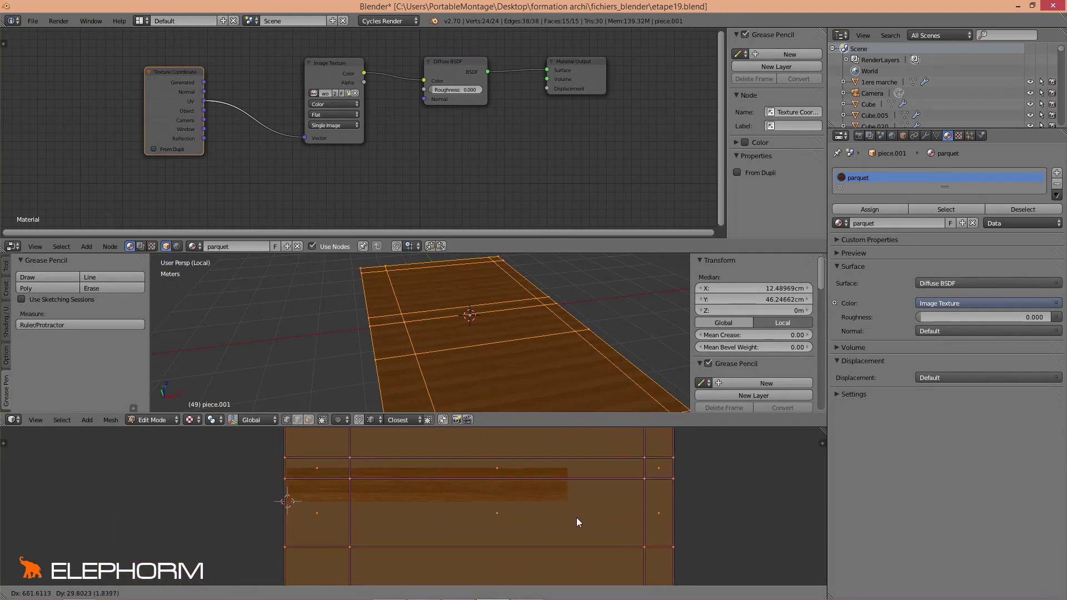
left_click(578, 517)
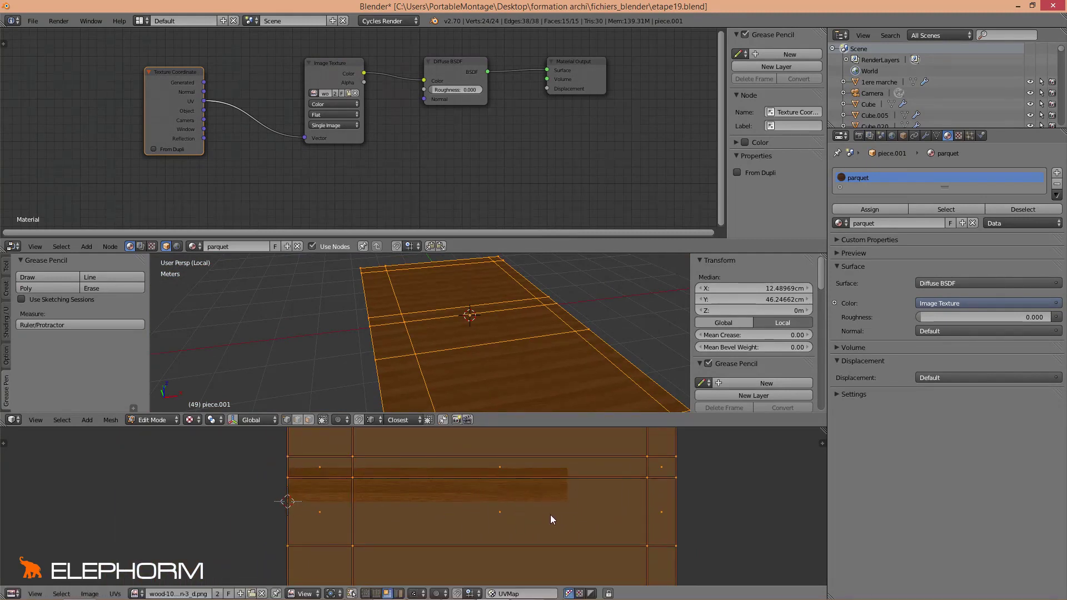
key("Tab")
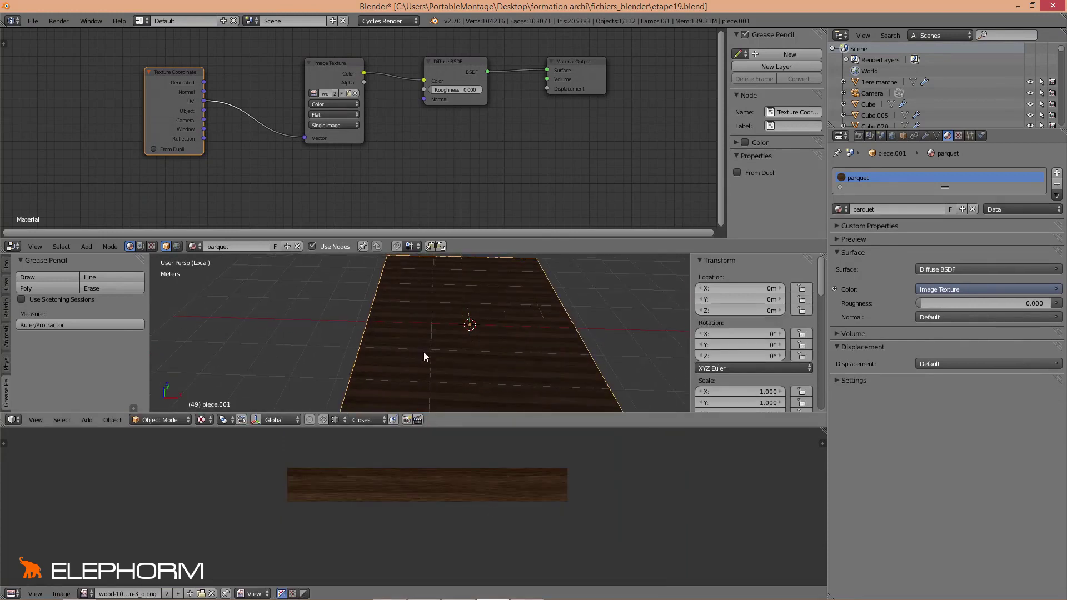
mouse_move(465, 347)
middle_mouse_down()
mouse_move(464, 326)
mouse_move(502, 329)
mouse_move(467, 358)
middle_mouse_up()
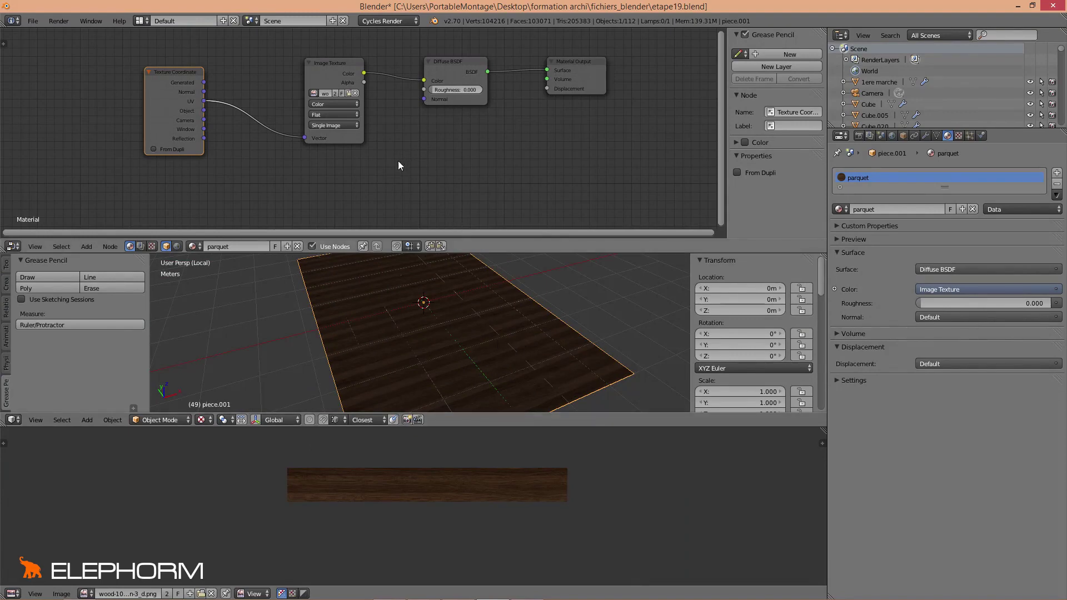
Move the Material Output node further away from the Diffuse BSDF node and nudge the Image Texture node slightly.
middle_click_drag(398, 166, 430, 177)
left_click_drag(604, 74, 658, 101)
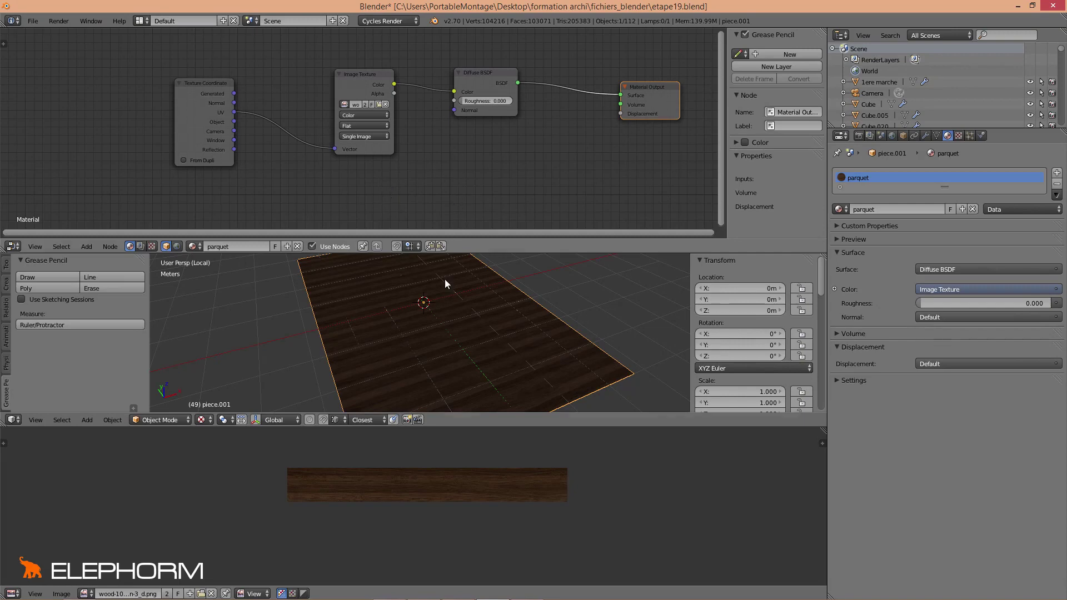
middle_click_drag(445, 279, 376, 310)
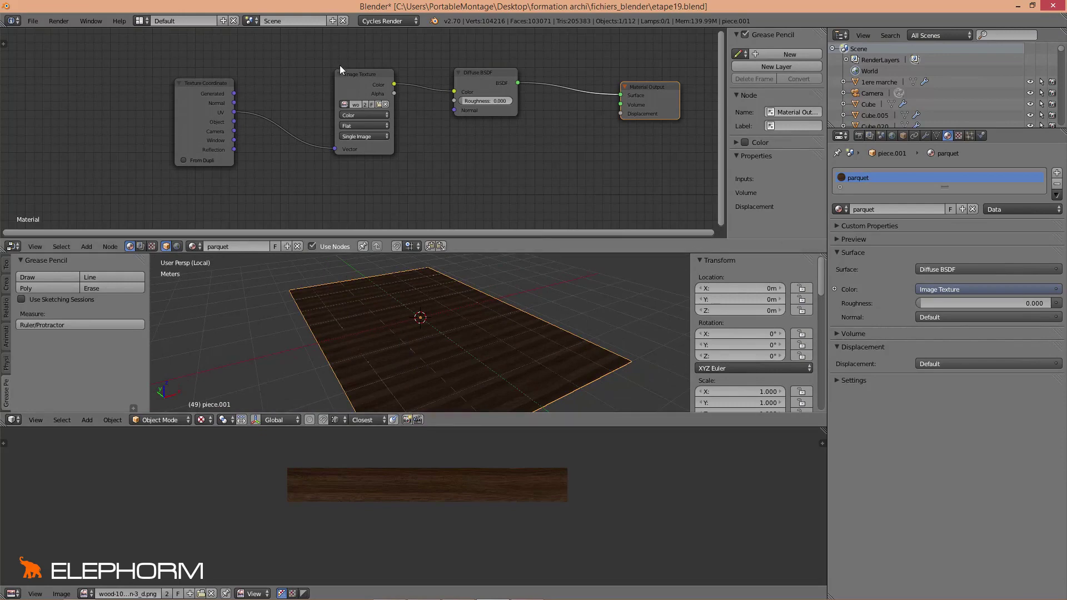
left_click_drag(342, 85, 338, 81)
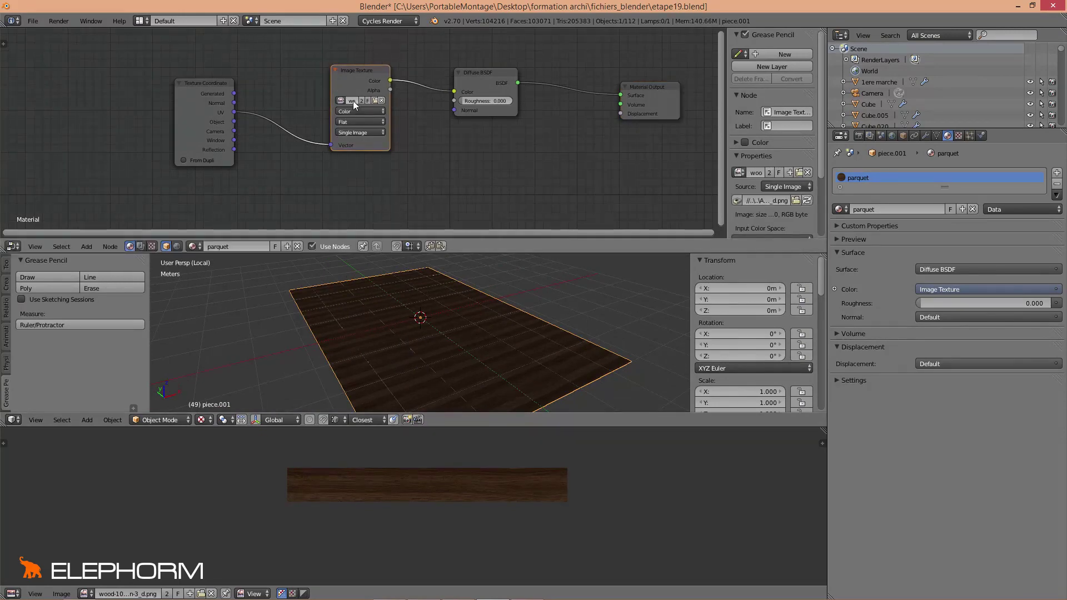
scroll(358, 122, "down", 1)
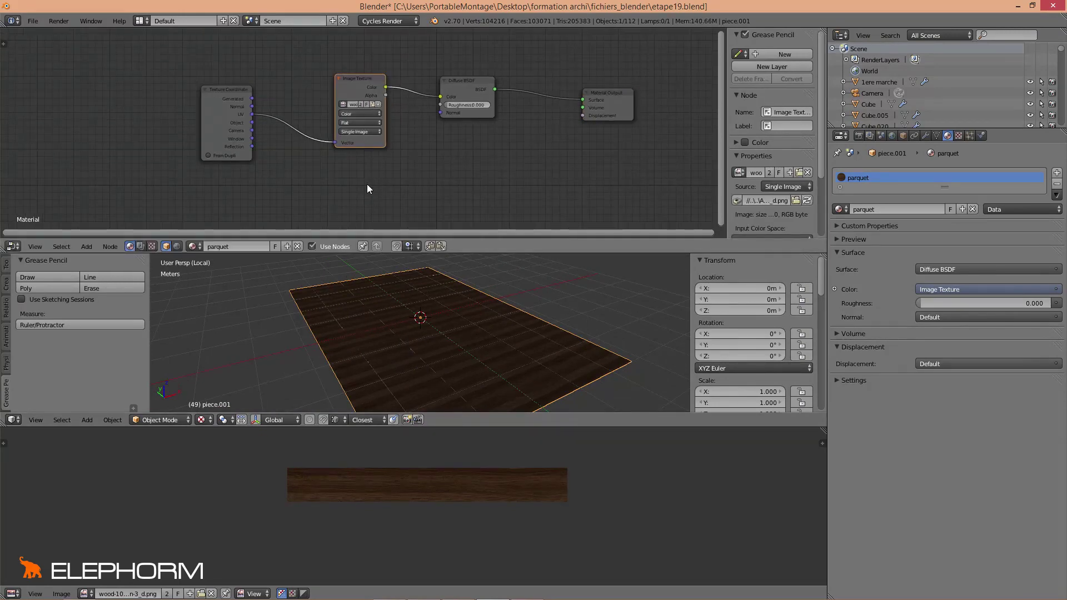
scroll(363, 184, "up", 1)
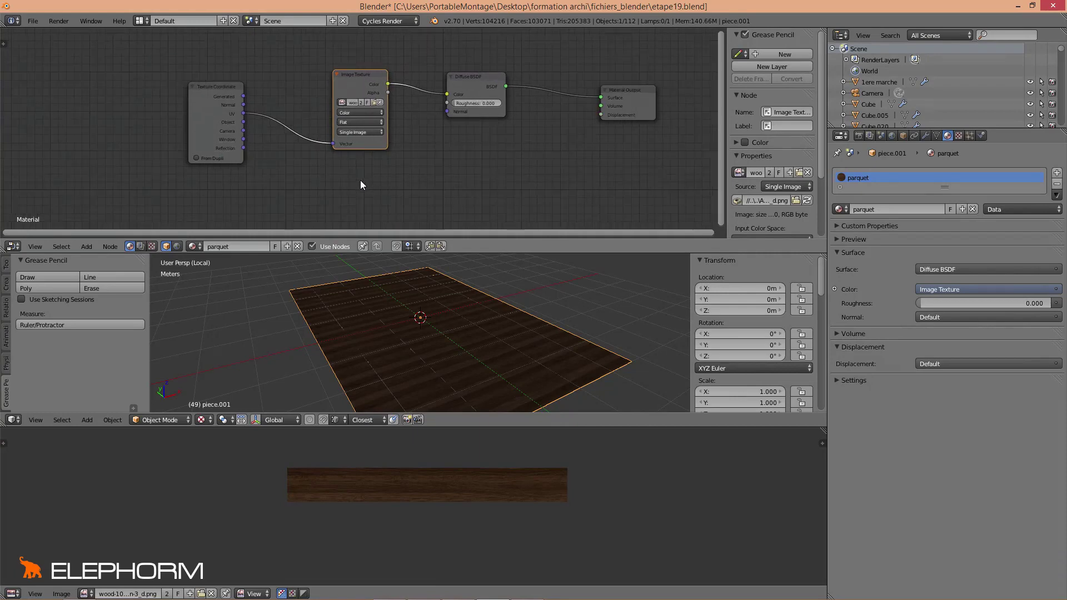
Add a Glossy BSDF node and place it directly below the Diffuse BSDF node.
middle_click_drag(420, 182, 321, 183)
left_click(368, 85)
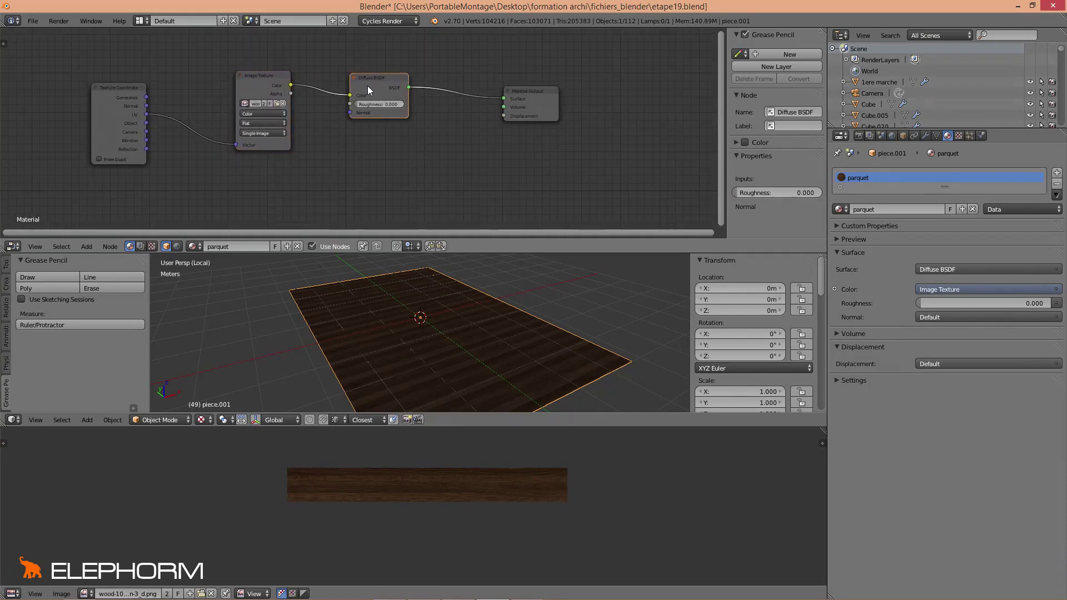
scroll(370, 89, "up", 1)
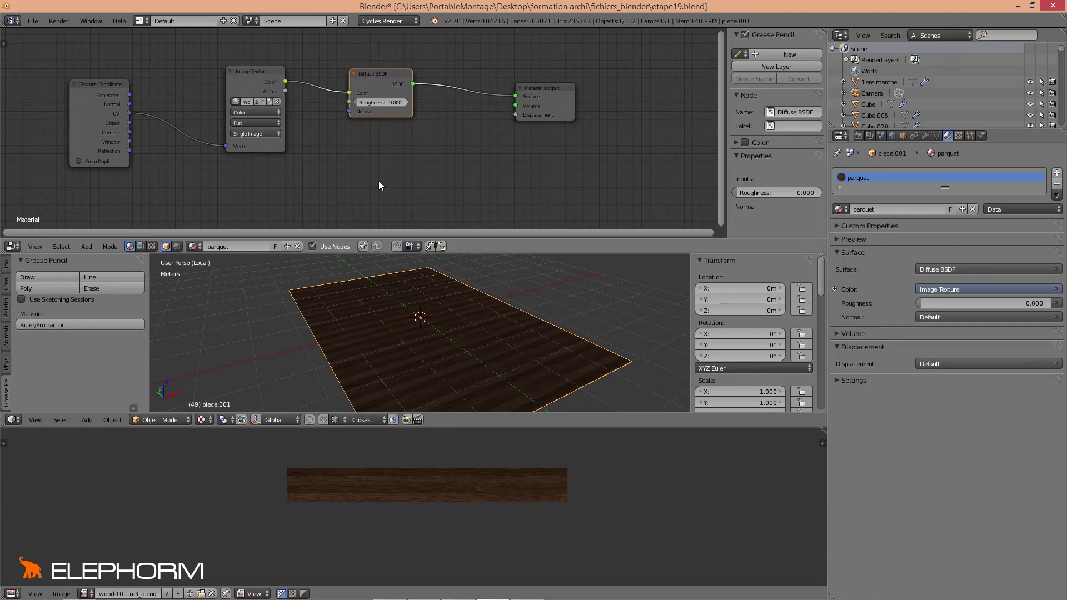
key("shift+a")
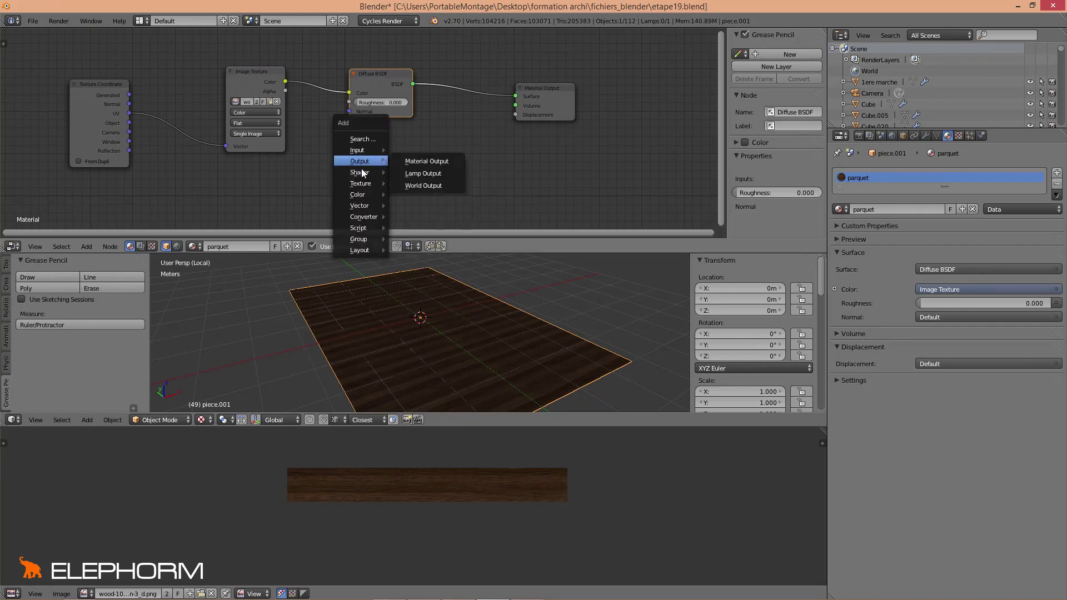
mouse_move(362, 172)
left_click(428, 208)
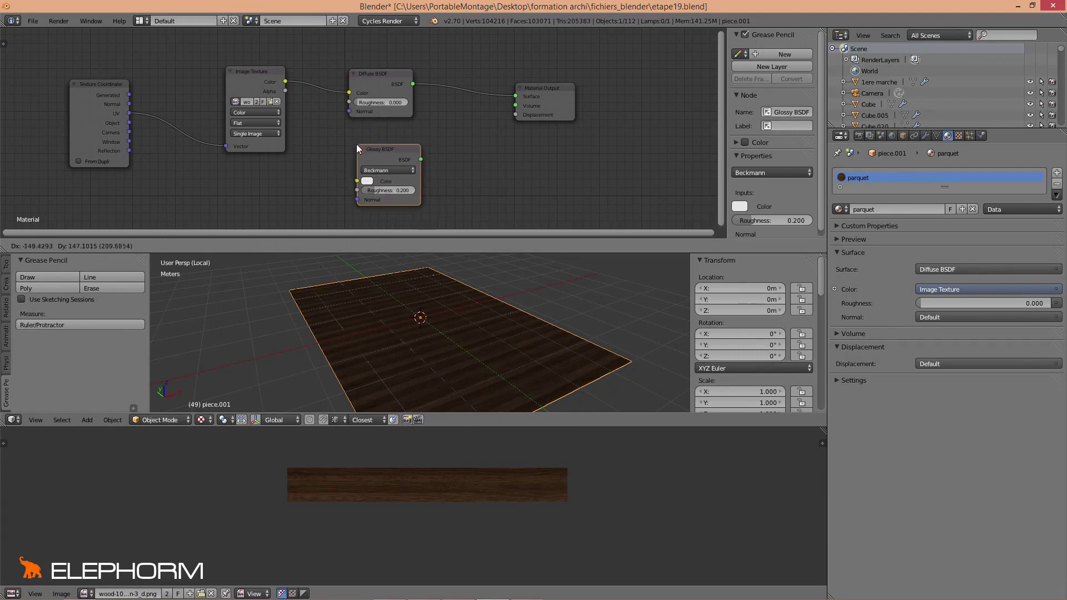
left_click(353, 143)
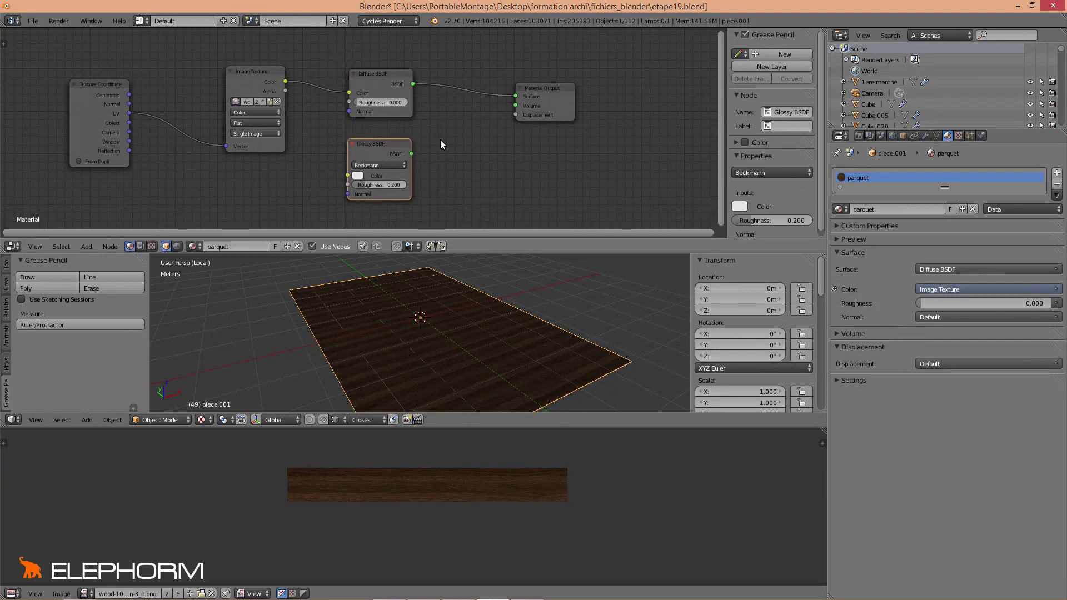
Insert a Mix Shader between the Diffuse BSDF and the Material Output, and connect the Glossy BSDF to its second shader input.
key("shift+a")
mouse_move(440, 140)
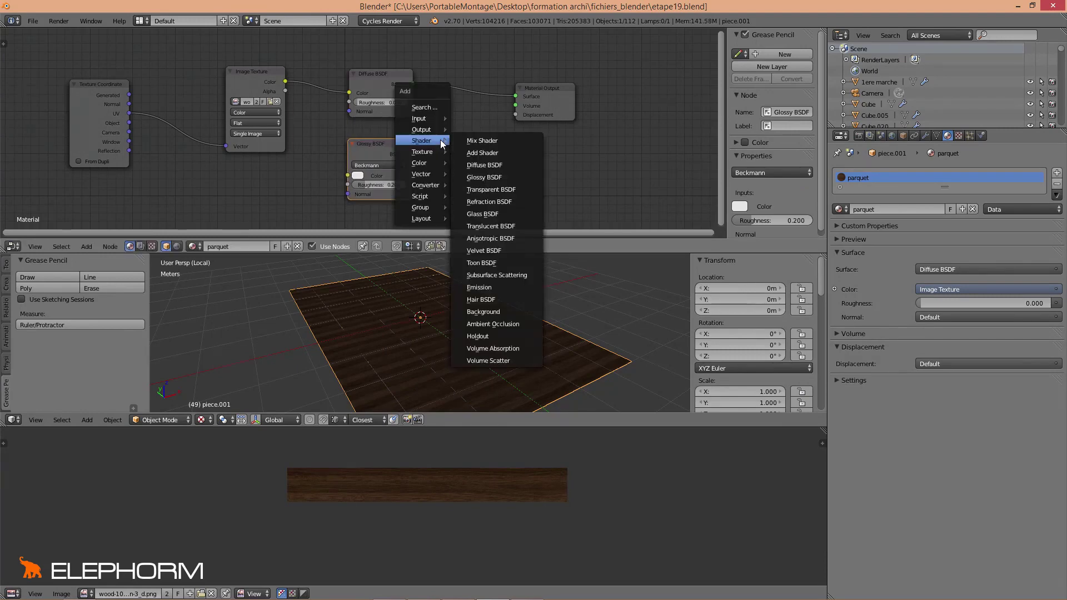
left_click(478, 141)
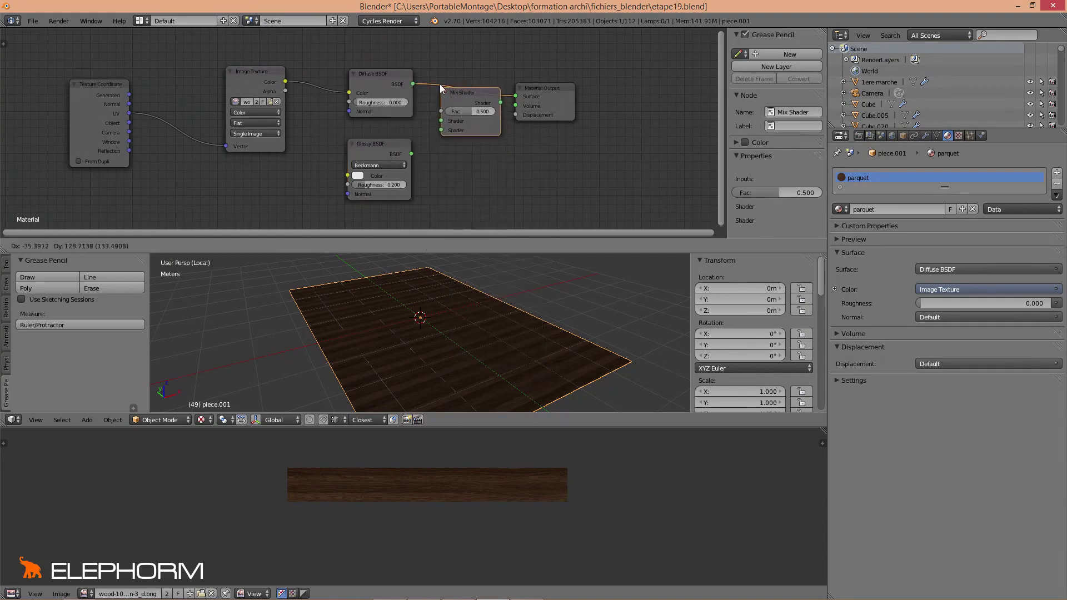
left_click(439, 86)
left_click_drag(557, 99, 594, 110)
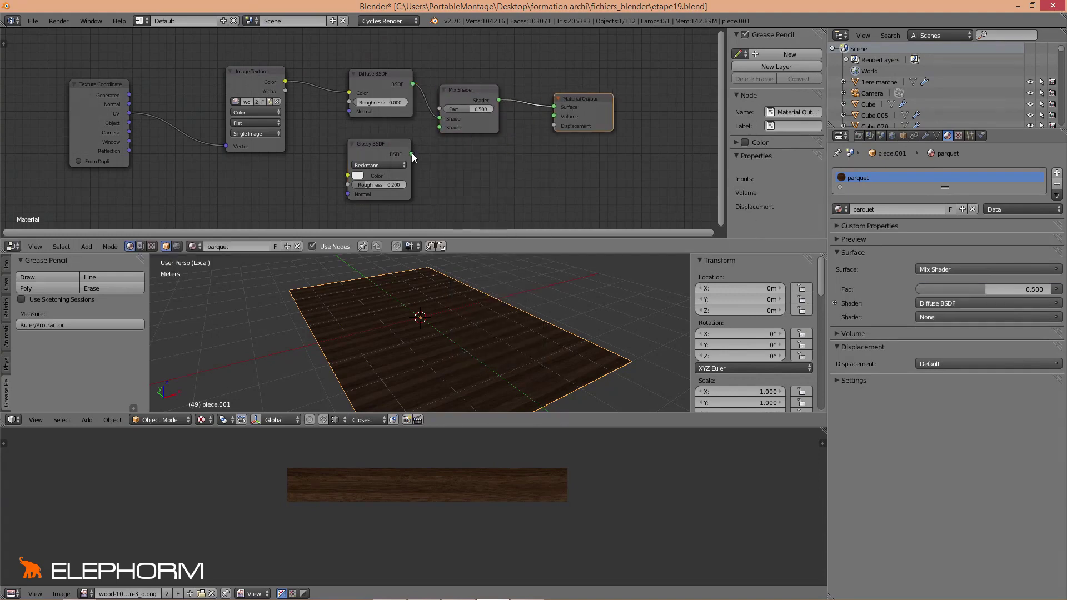
left_click_drag(433, 131, 433, 134)
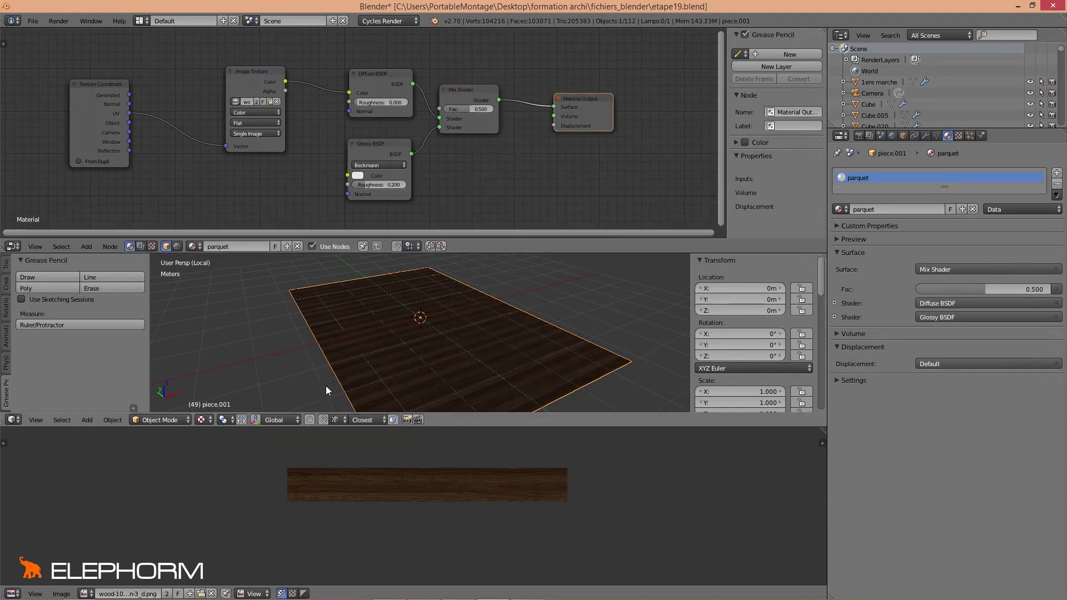
Show the floor in Rendered viewport shading and set the Mix Shader's Fac to 0.118.
left_click(202, 420)
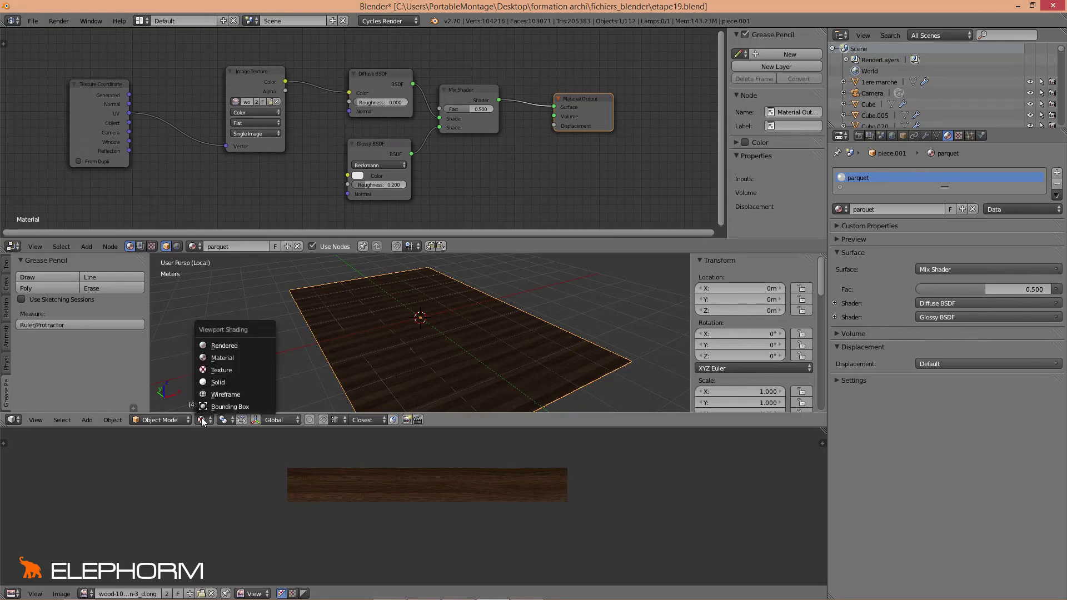
left_click(212, 346)
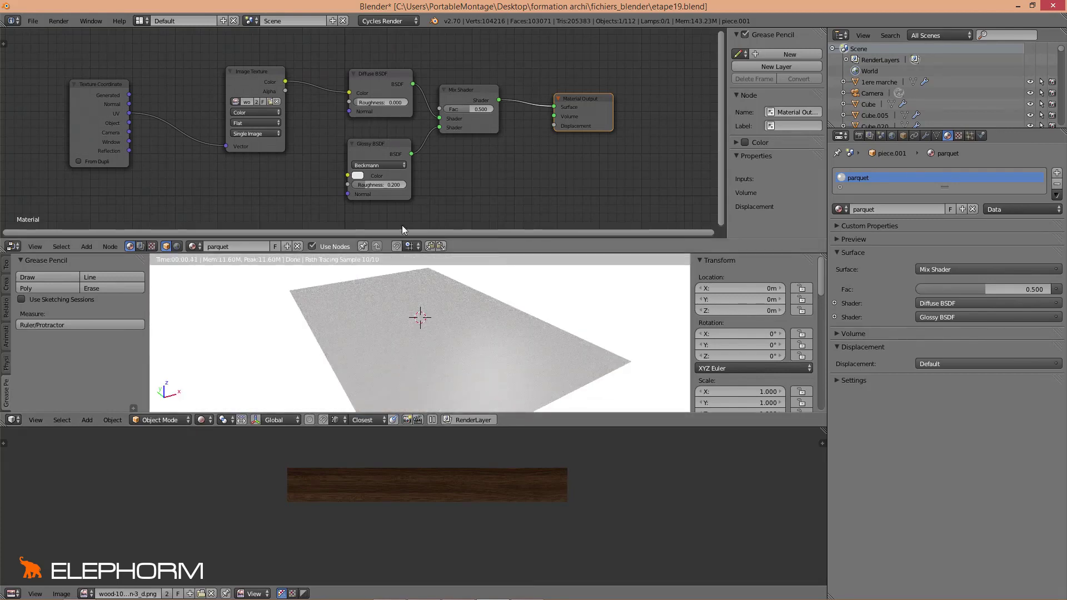
middle_click_drag(426, 204, 448, 181)
scroll(428, 395, "up", 3)
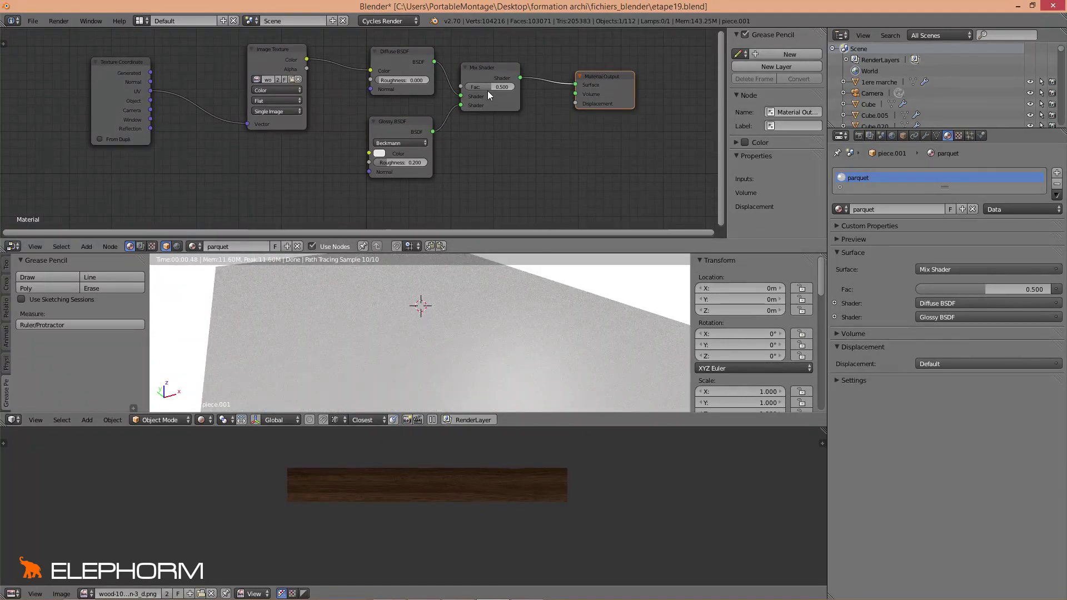
middle_click_drag(371, 149, 367, 170)
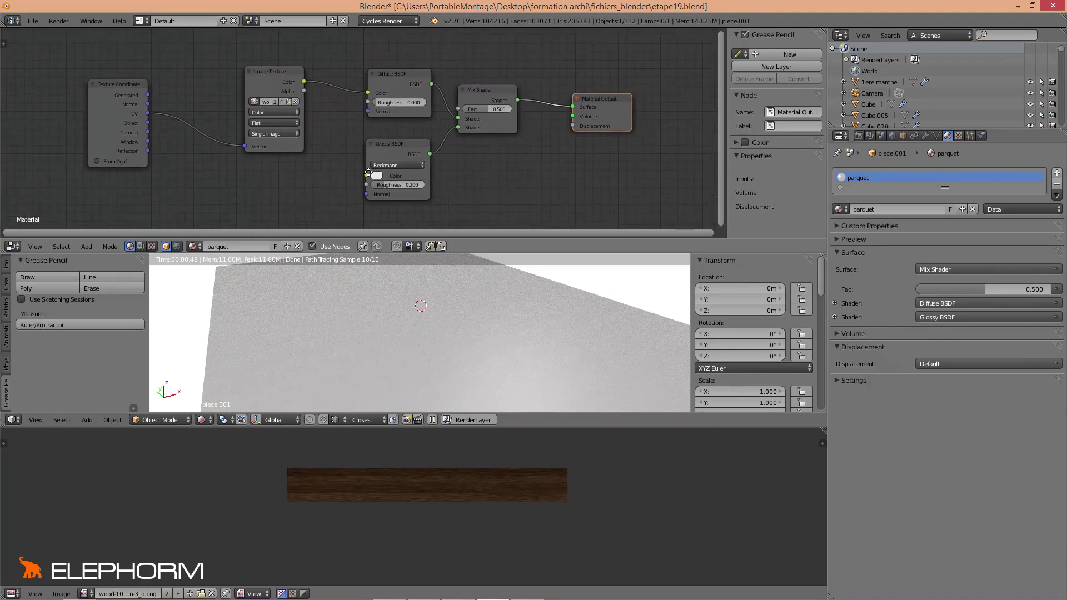
left_click_drag(497, 109, 238, 109)
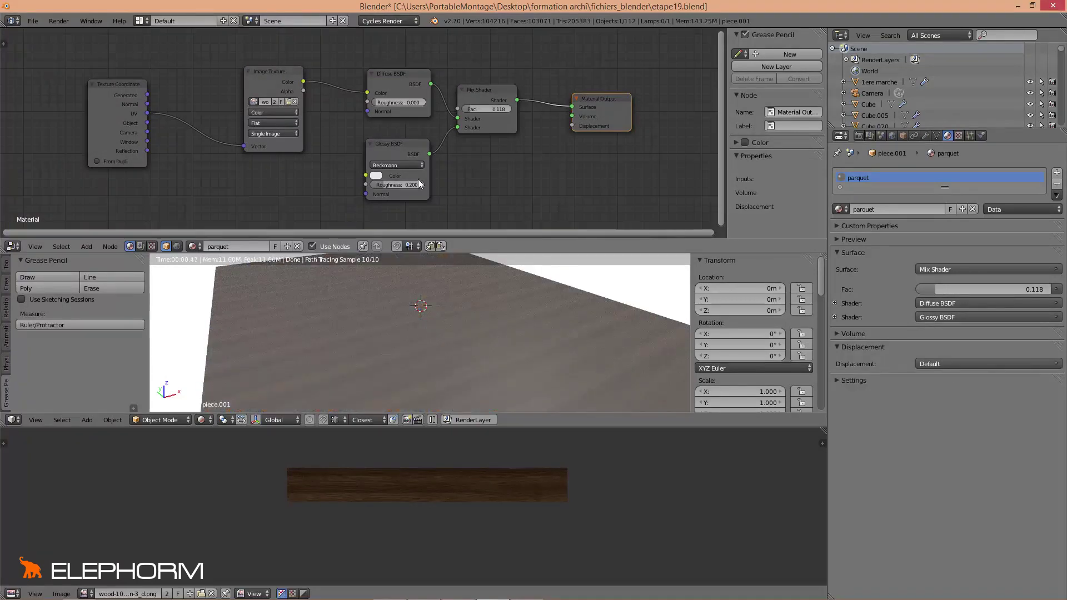
Spread out the Mix Shader and Material Output nodes further from the two BSDF nodes.
scroll(419, 171, "down", 4)
scroll(331, 158, "up", 1)
scroll(333, 161, "up", 1)
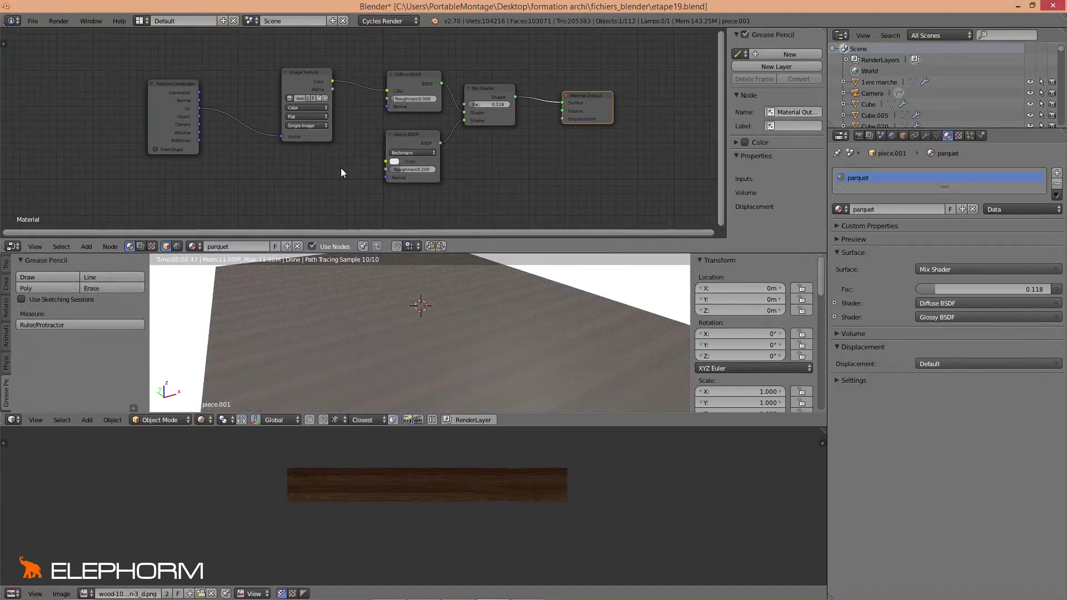
left_click_drag(478, 83, 504, 73)
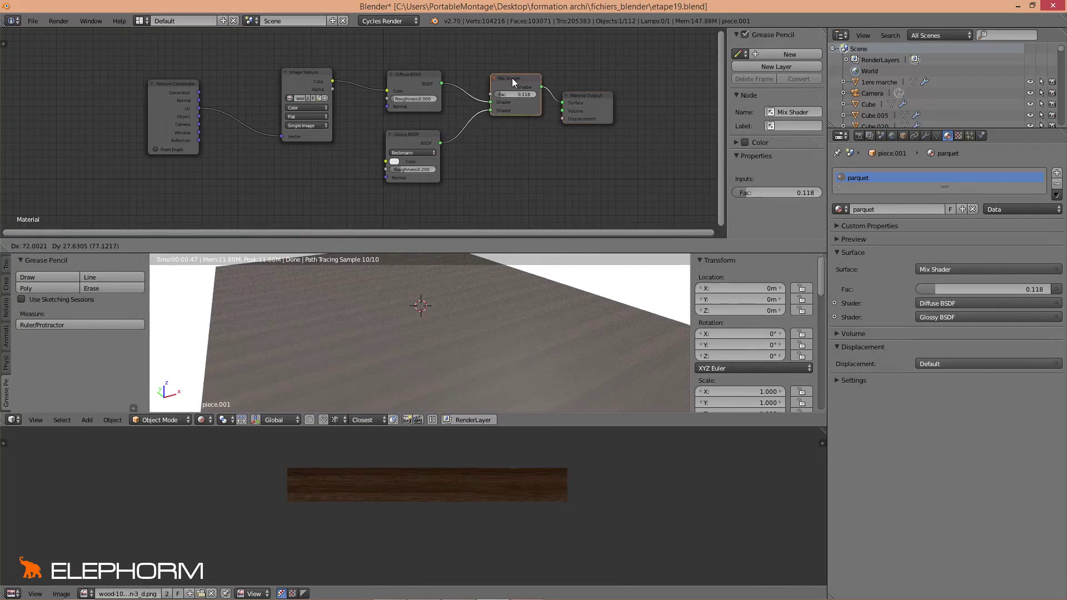
left_click_drag(562, 96, 600, 84)
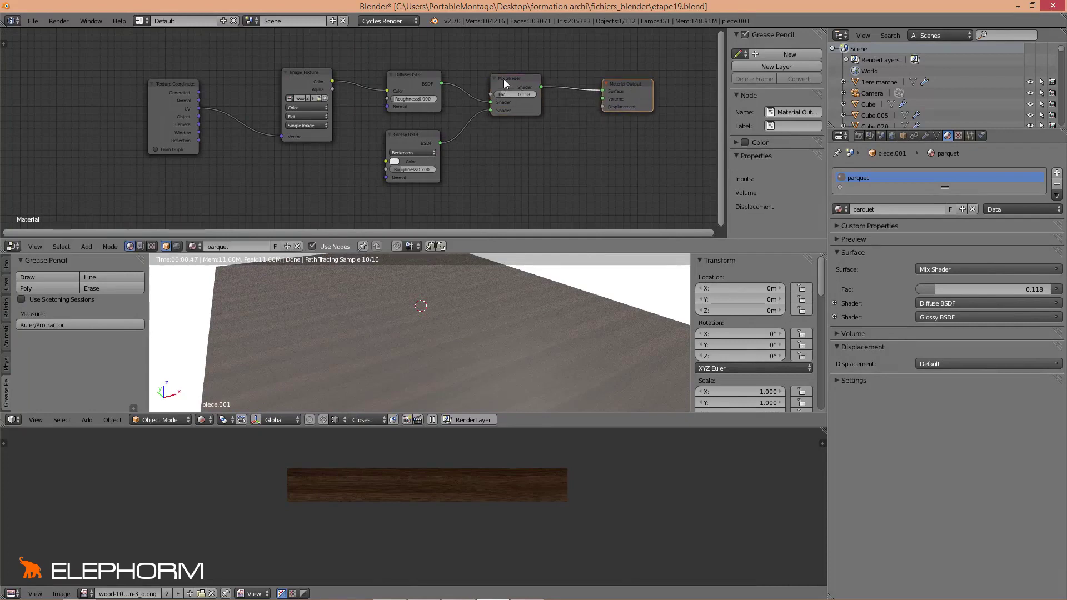
left_click_drag(503, 78, 509, 75)
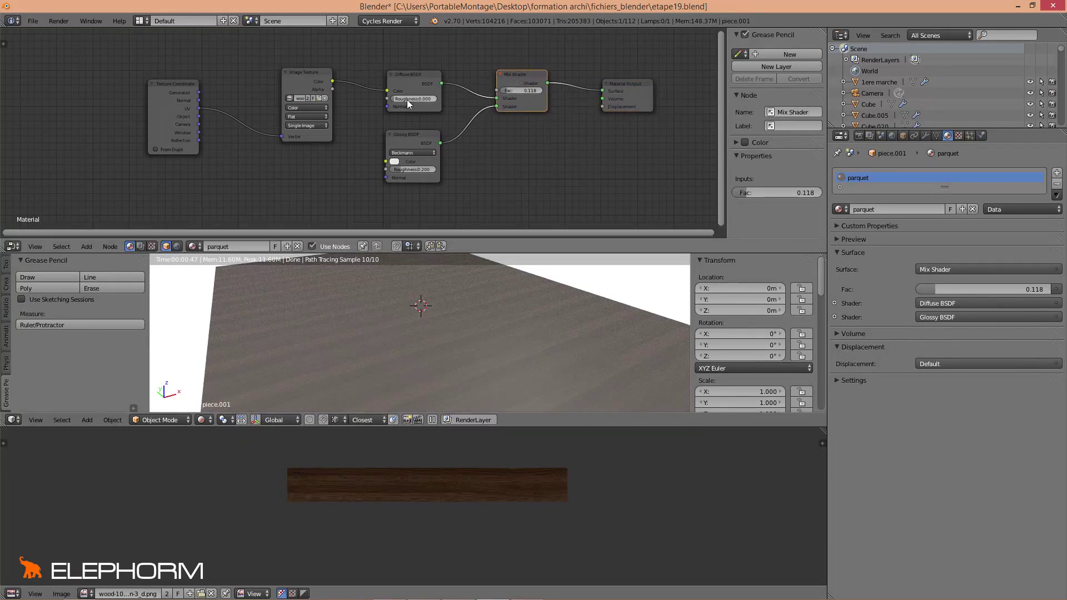
left_click(404, 135)
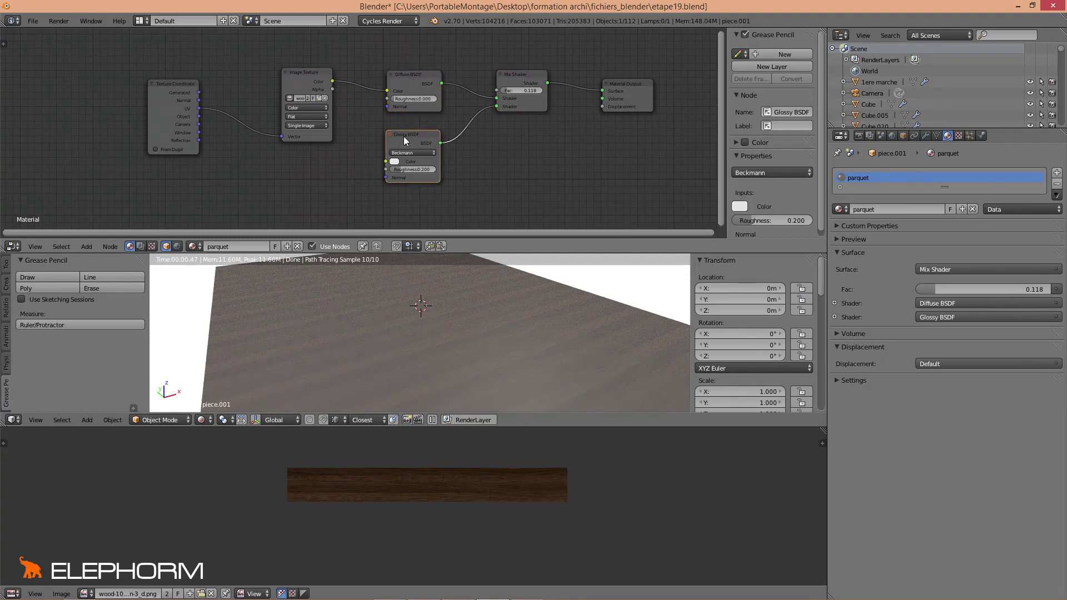
Add a second Image Texture node above the existing one and feed its Vector input from the Texture Coordinate's UV output.
middle_click_drag(302, 155, 331, 190)
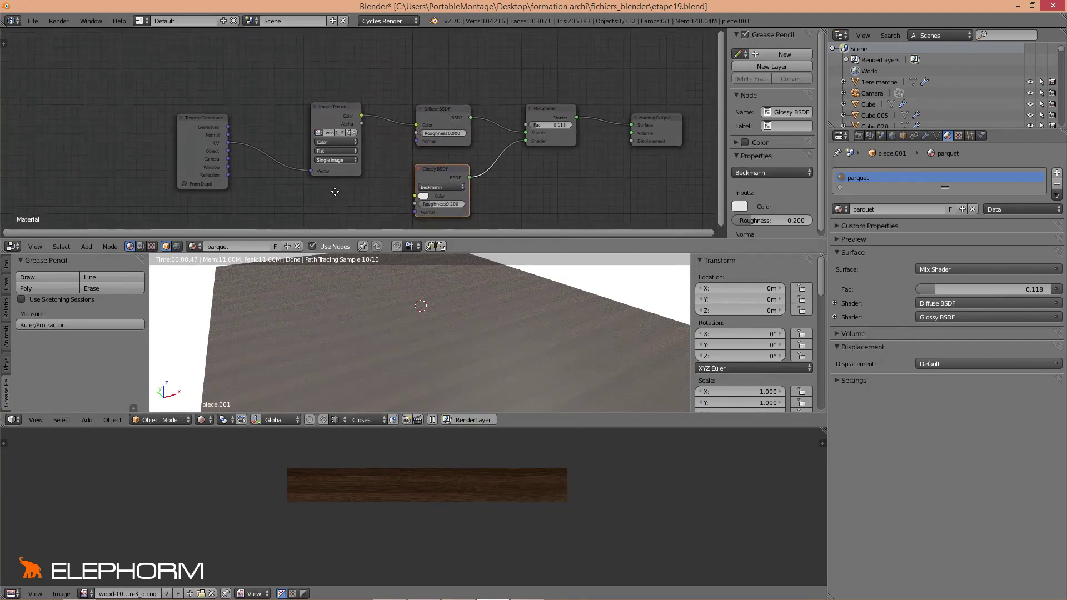
scroll(328, 183, "up", 1)
left_click(325, 115)
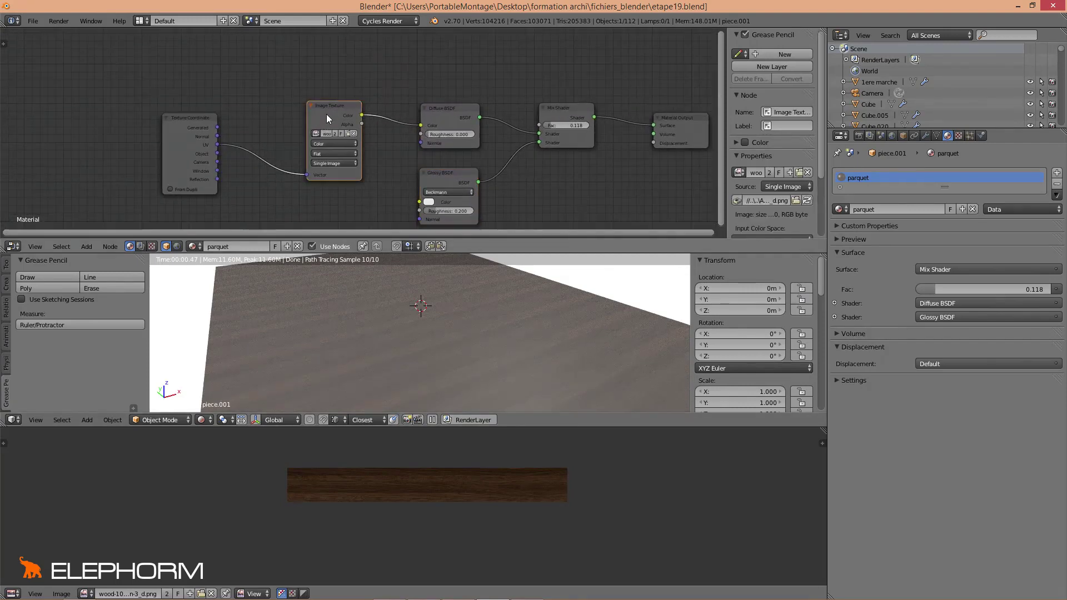
key("shift+a")
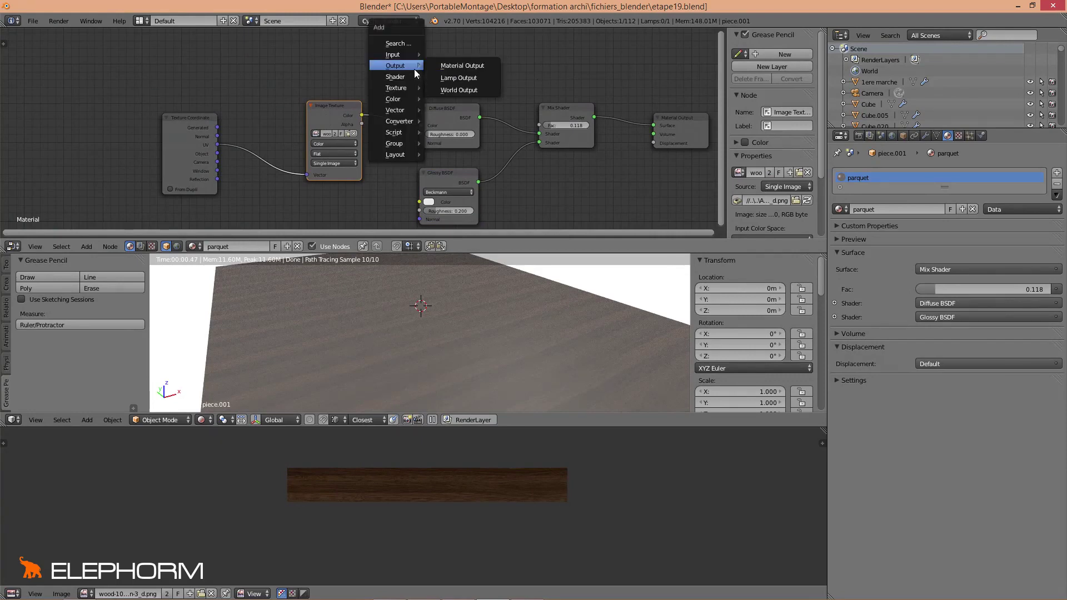
mouse_move(393, 89)
left_click(444, 88)
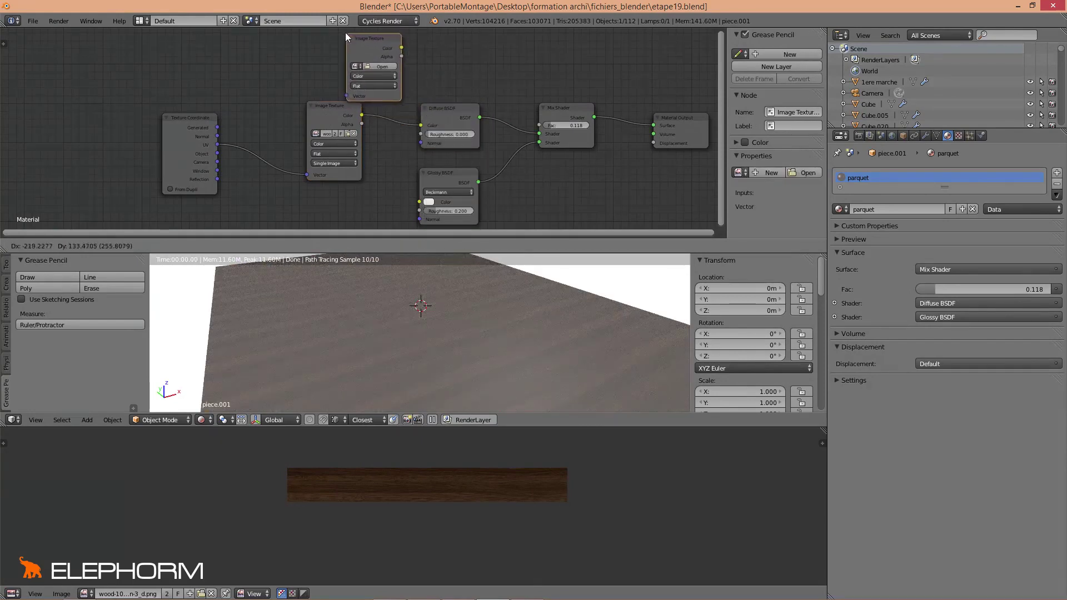
left_click(307, 228)
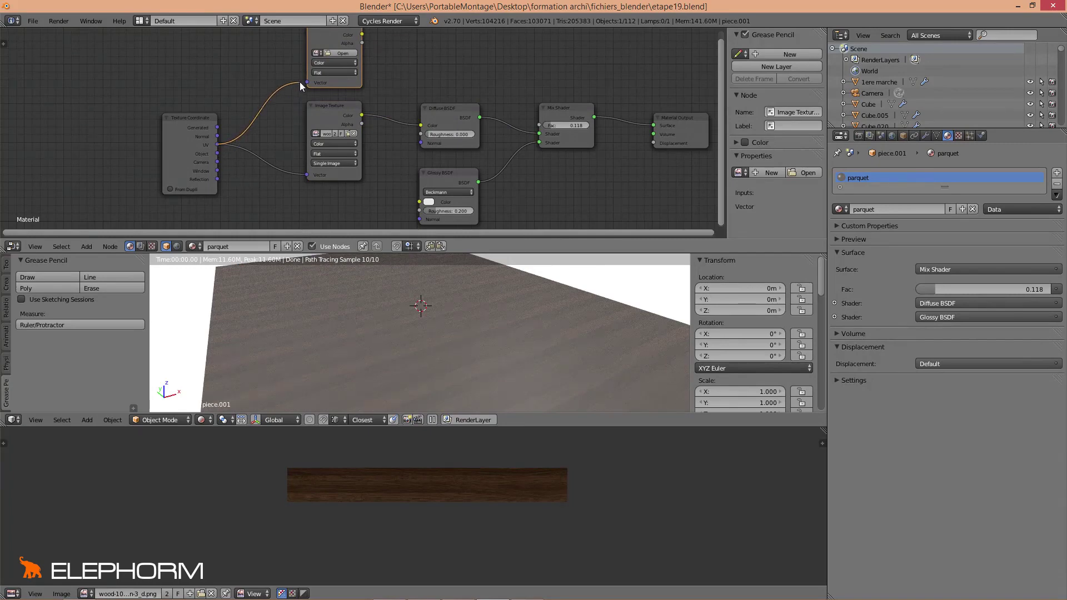
left_click_drag(300, 83, 306, 83)
Load wood-109_walnut-black-american-3_r.png from the arroway-textures_wood-109 folder into the new Image Texture node.
middle_click_drag(369, 90, 362, 142)
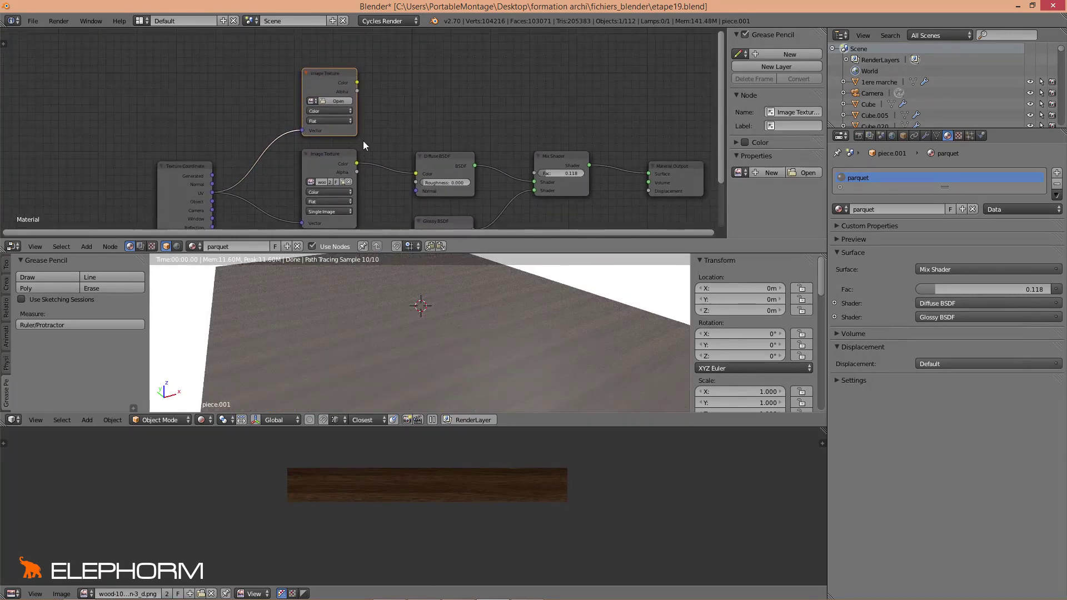
scroll(361, 136, "up", 1)
left_click(333, 96)
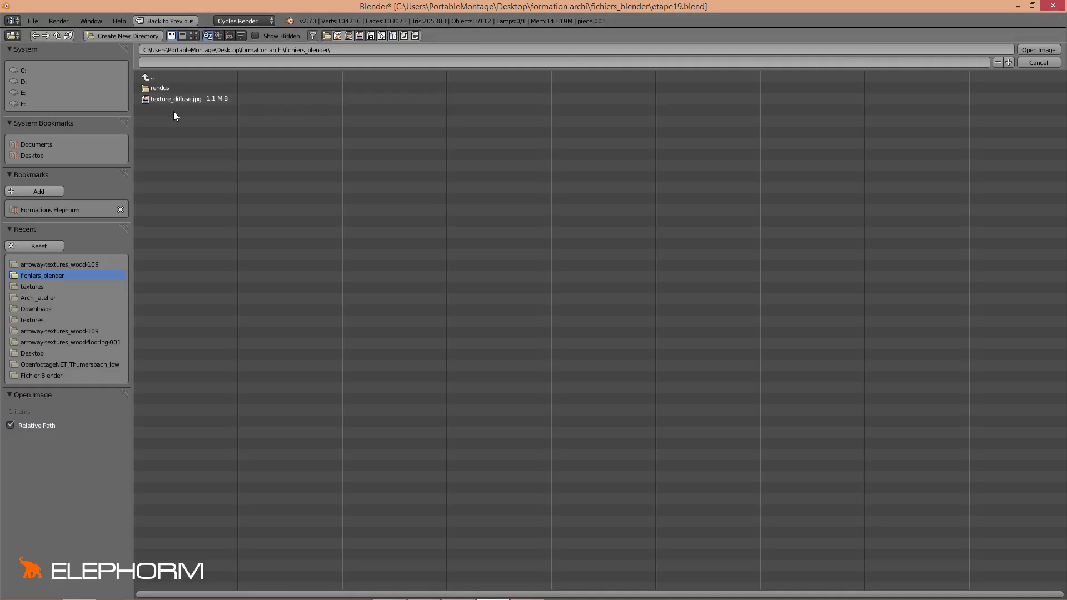
left_click(70, 265)
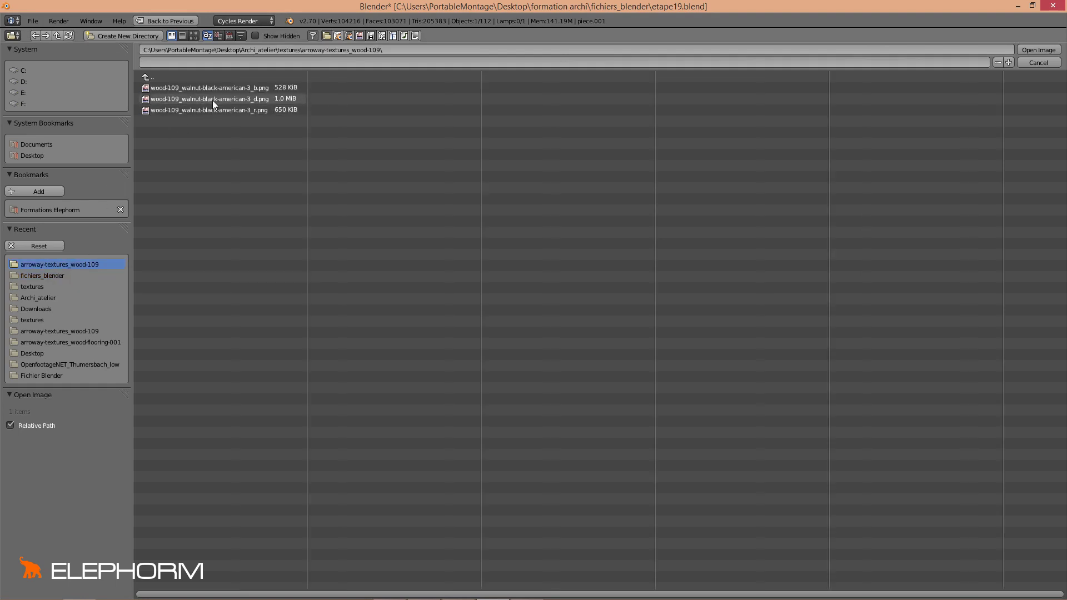
left_click(214, 115)
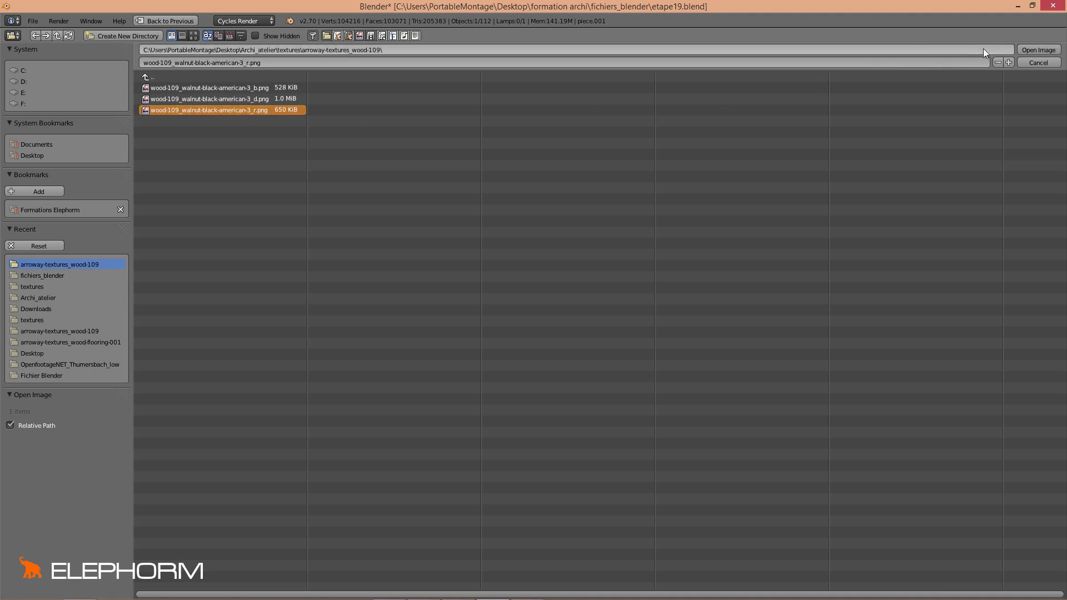
left_click(1026, 49)
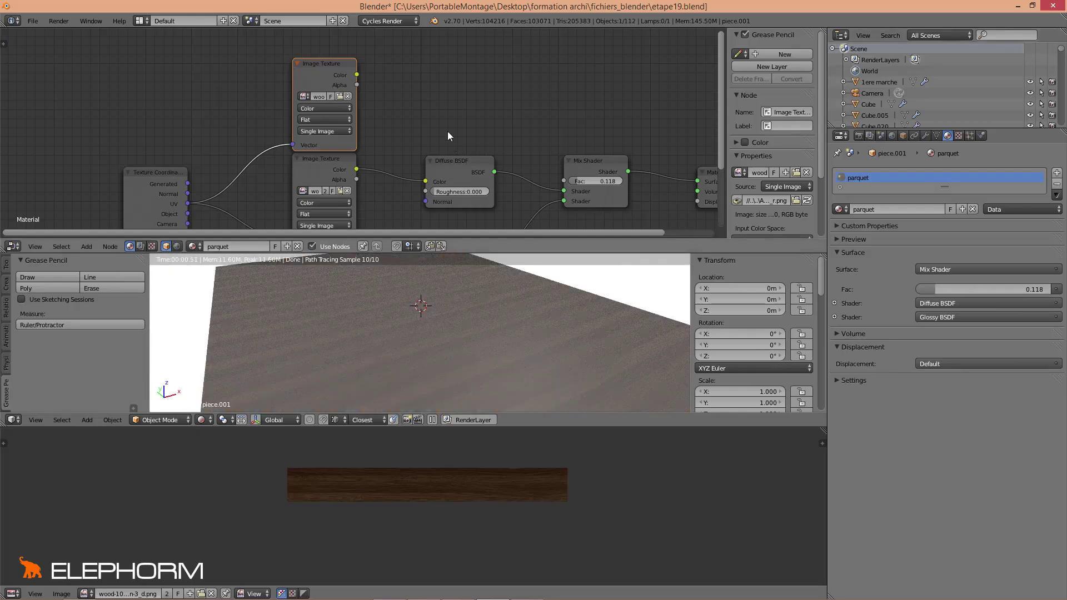
Move the diffuse Image Texture node slightly down and set the upper Image Texture node's color space to Non-Color Data.
middle_click_drag(448, 131, 426, 115)
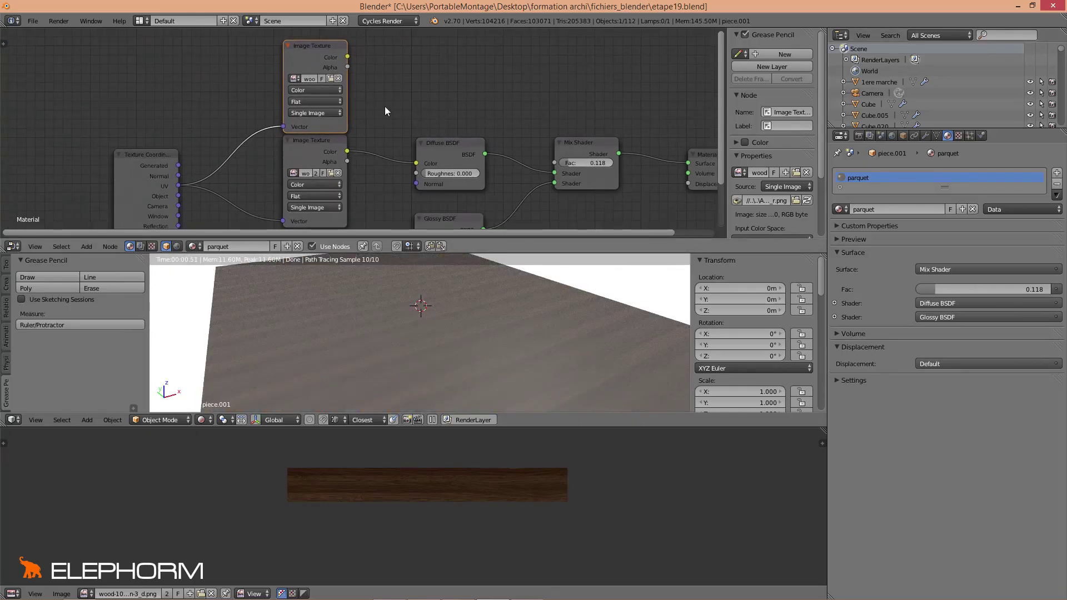
left_click_drag(312, 146, 309, 151)
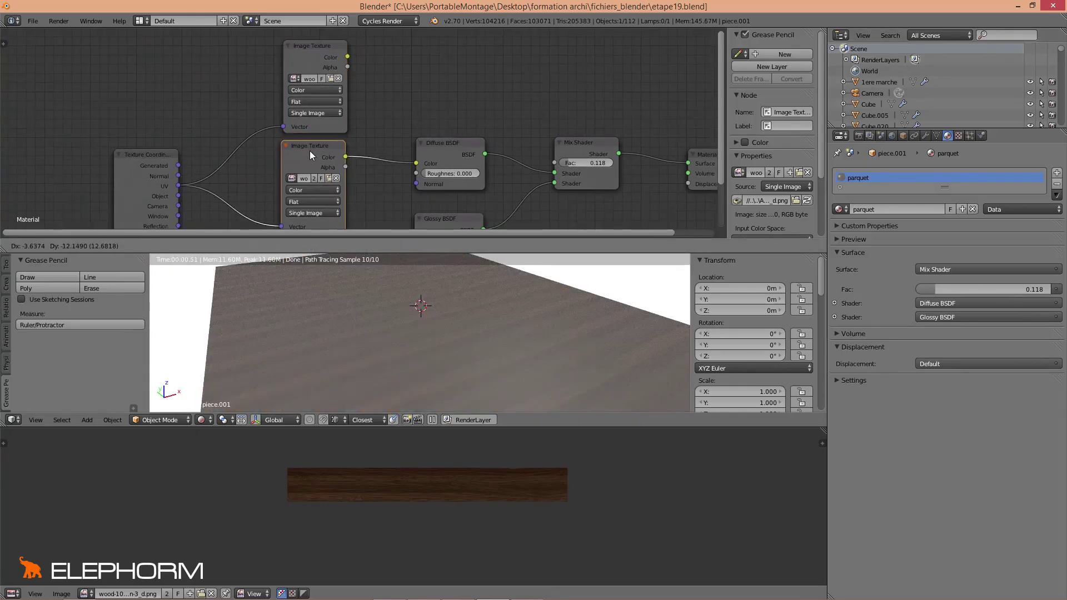
left_click(316, 89)
left_click(315, 74)
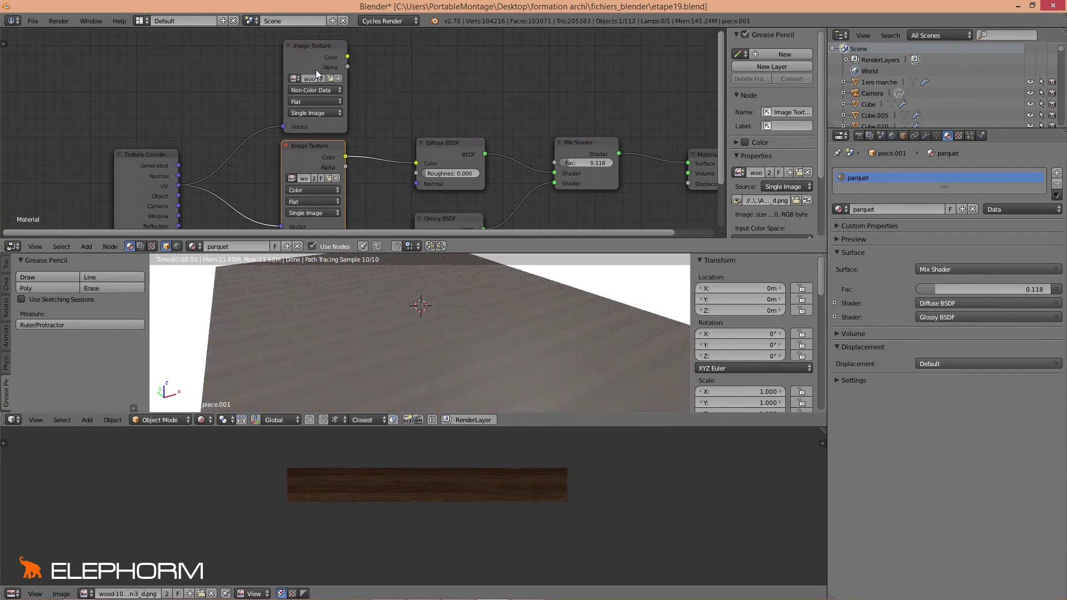
scroll(375, 138, "down", 3)
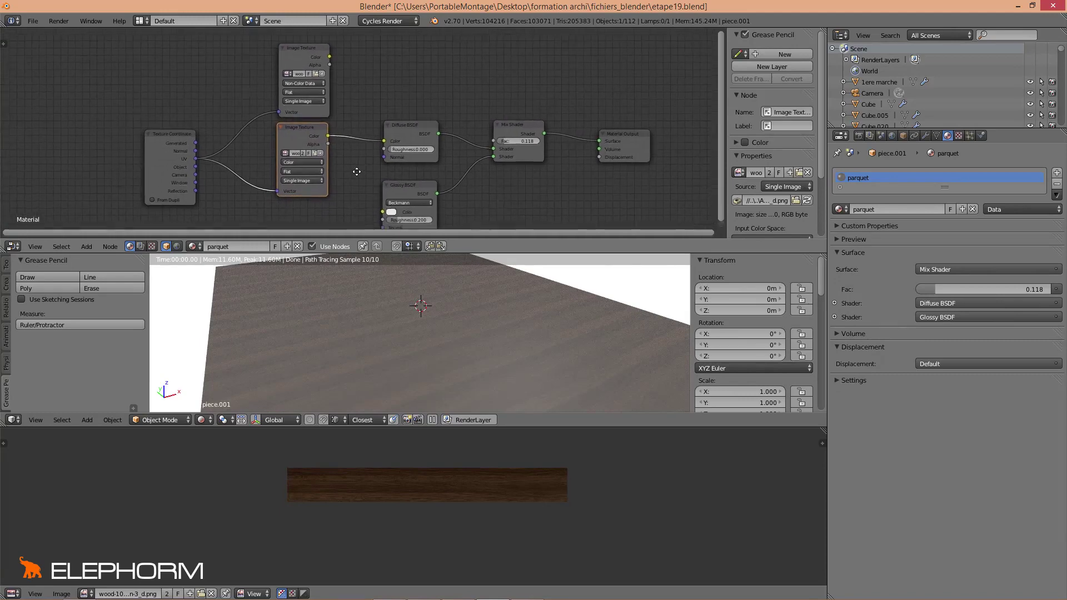
scroll(348, 179, "up", 1)
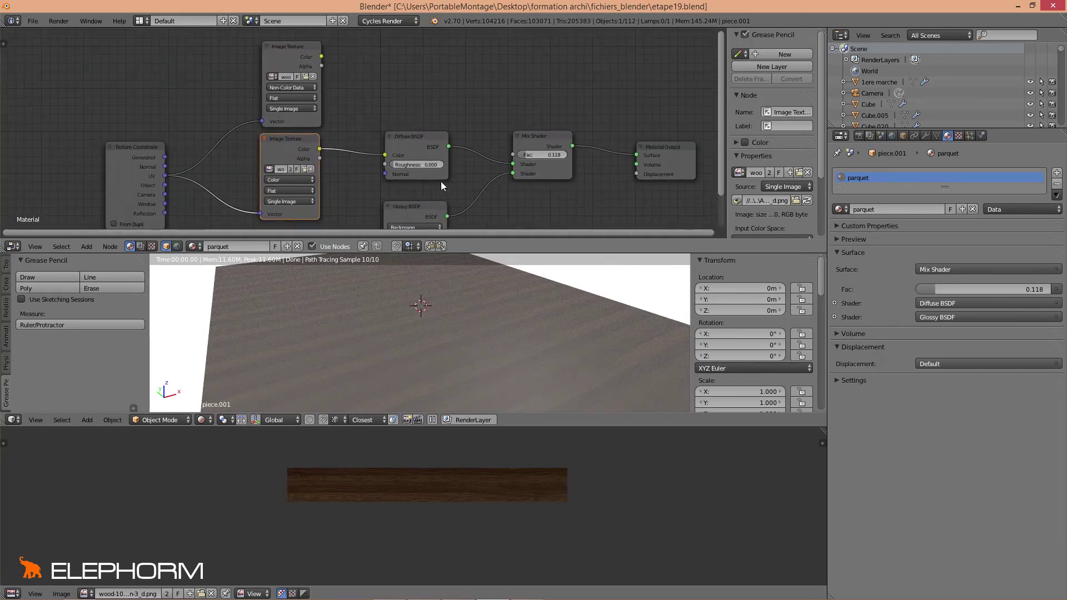
scroll(442, 181, "down", 1)
middle_click_drag(439, 183, 396, 162)
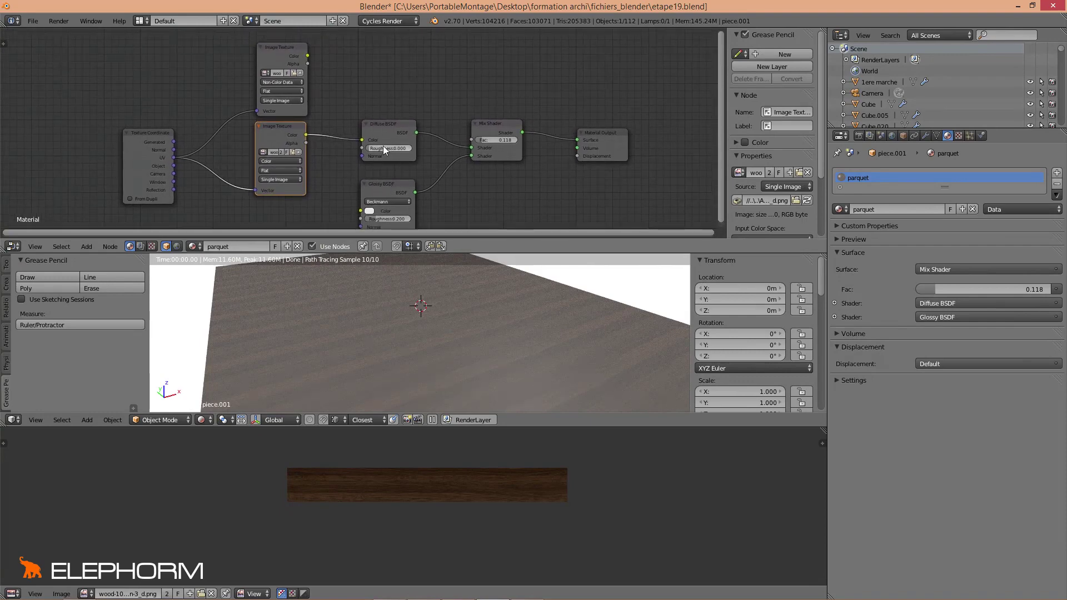
Move the Mix Shader node up and connect the upper Image Texture's Color output to its Fac input.
left_click(384, 184)
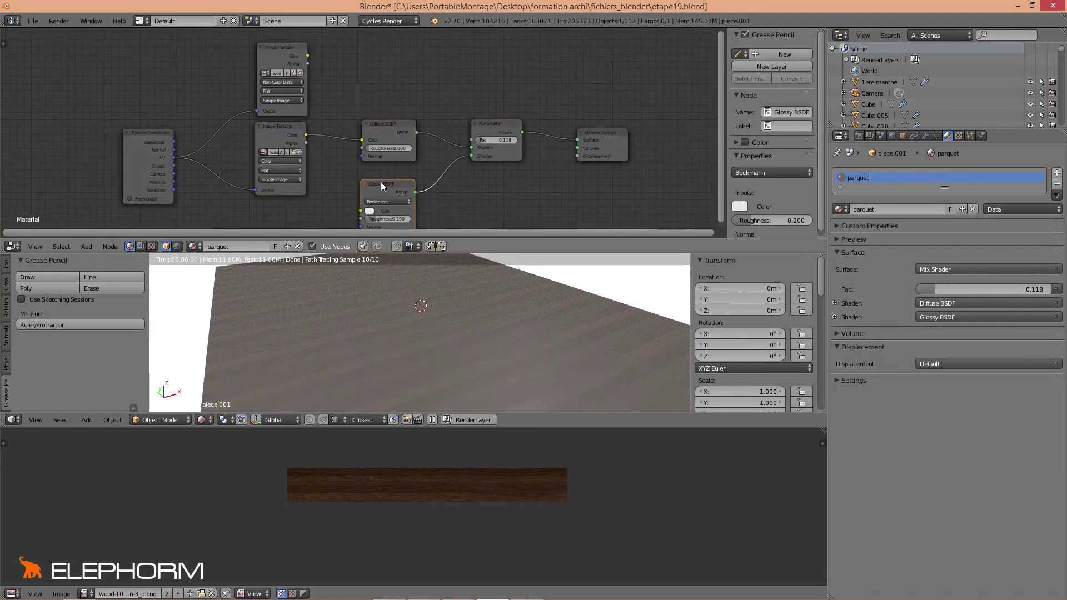
left_click_drag(499, 126, 506, 94)
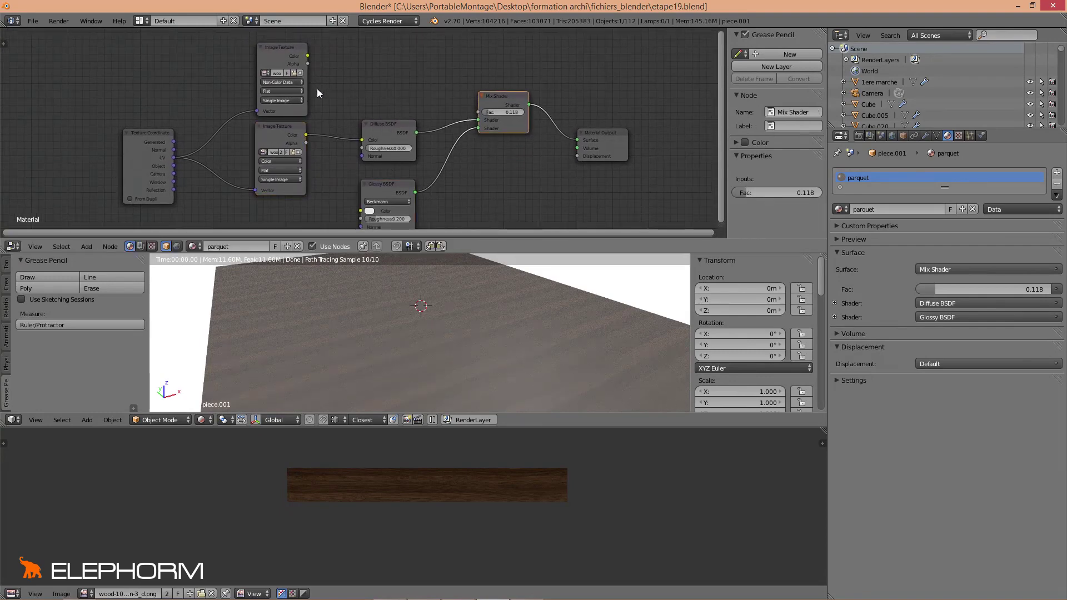
scroll(322, 95, "up", 2)
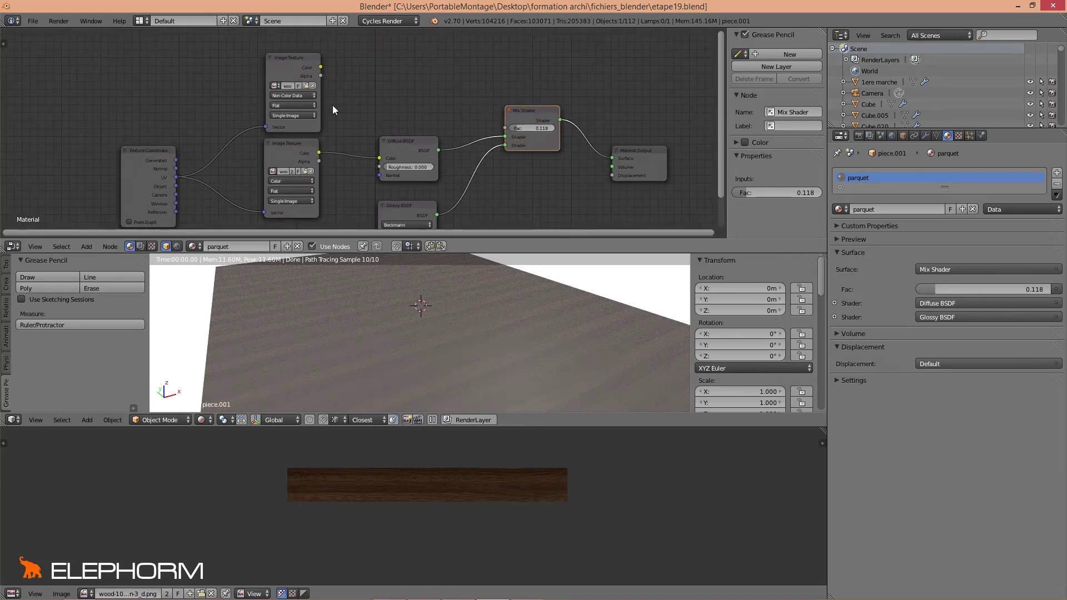
left_click(292, 144)
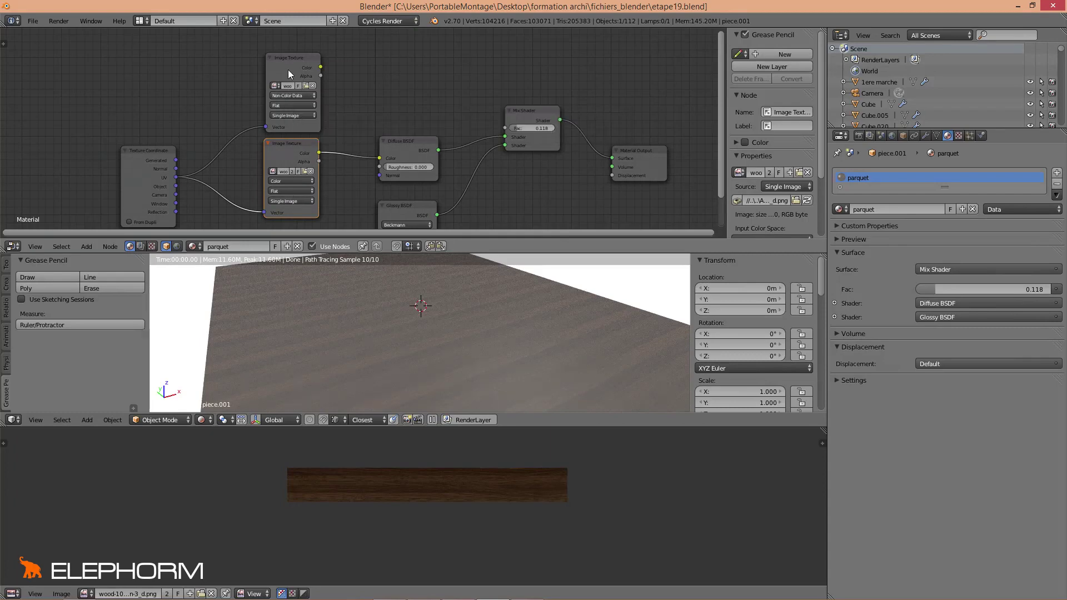
left_click_drag(320, 67, 506, 128)
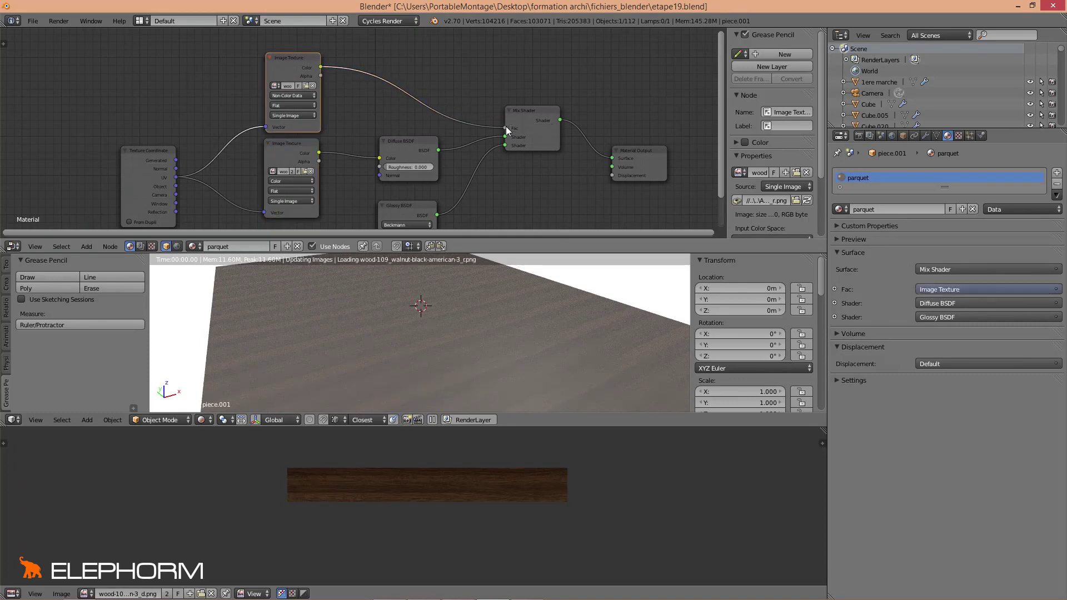
middle_click_drag(396, 338, 357, 344)
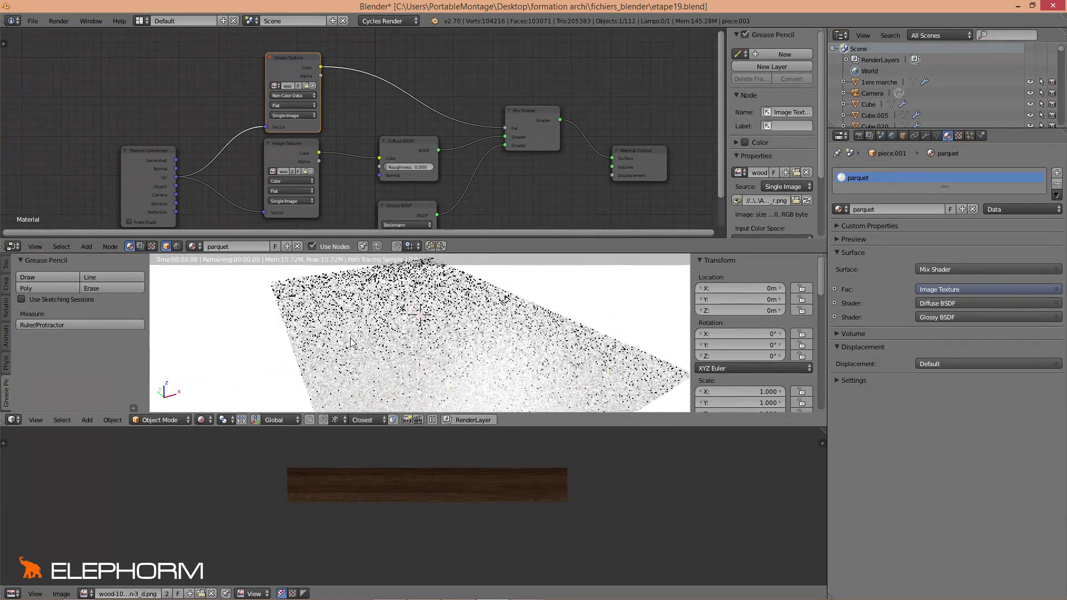
scroll(530, 168, "up", 1)
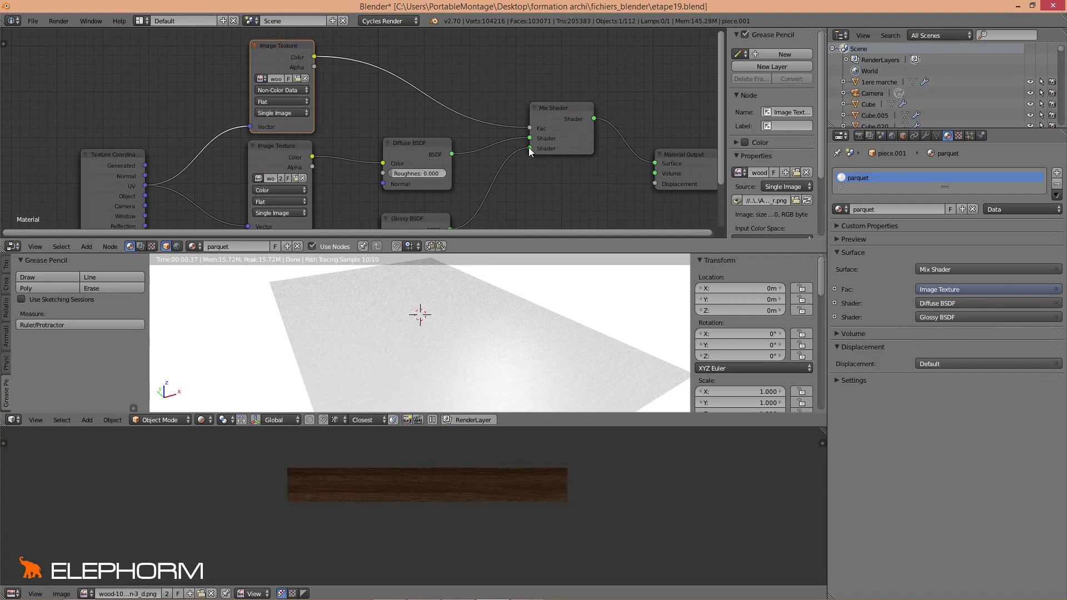
Swap the Mix Shader's inputs so Glossy BSDF feeds the first Shader socket and Diffuse BSDF the second.
left_click_drag(529, 147, 527, 138)
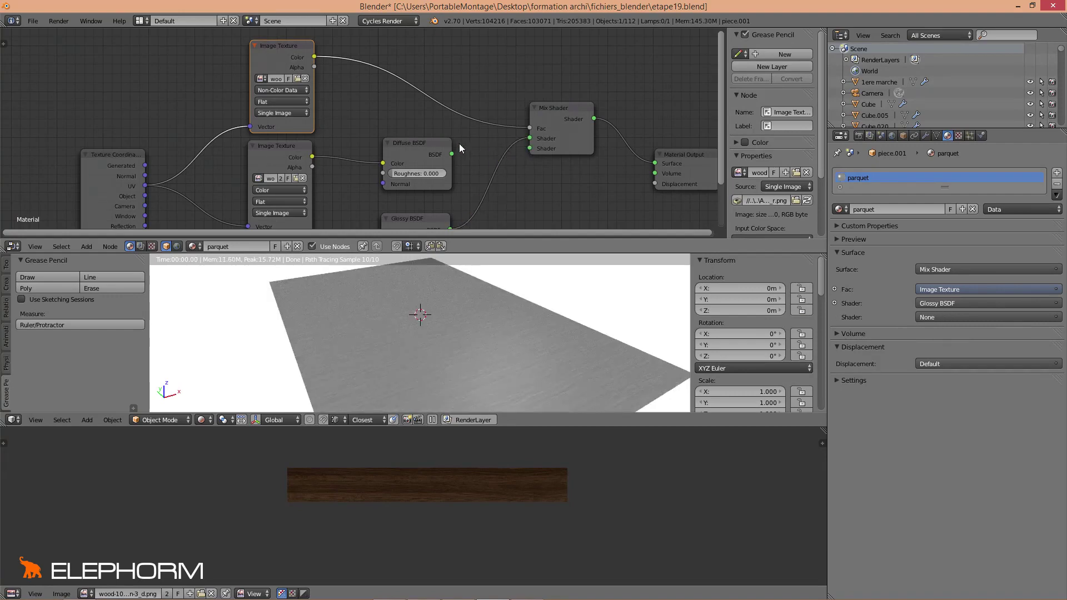
left_click_drag(452, 153, 529, 148)
scroll(519, 171, "down", 1)
scroll(421, 313, "up", 2)
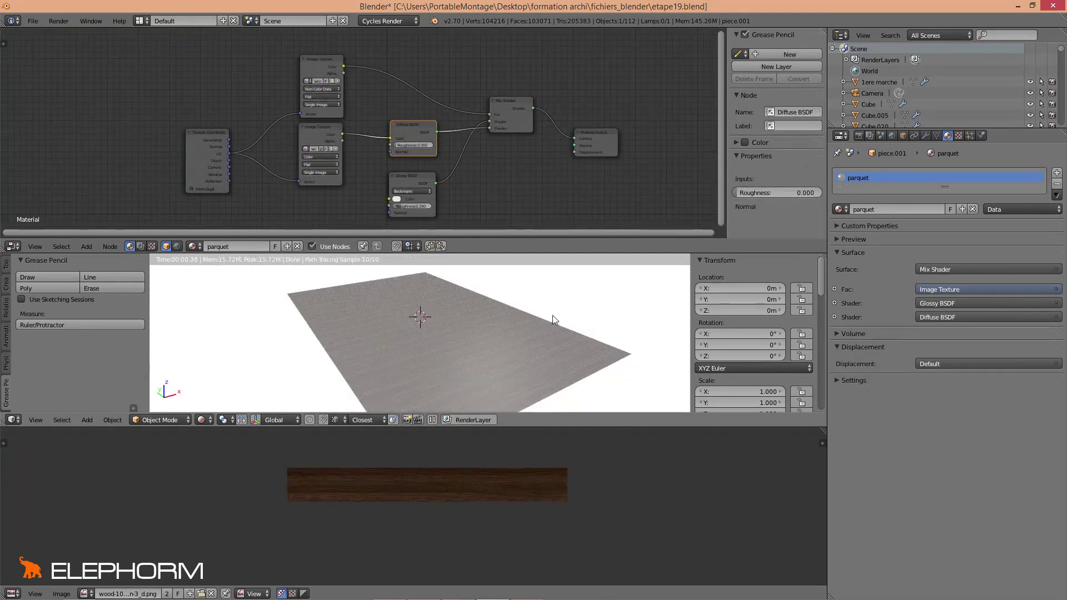
scroll(405, 329, "up", 1)
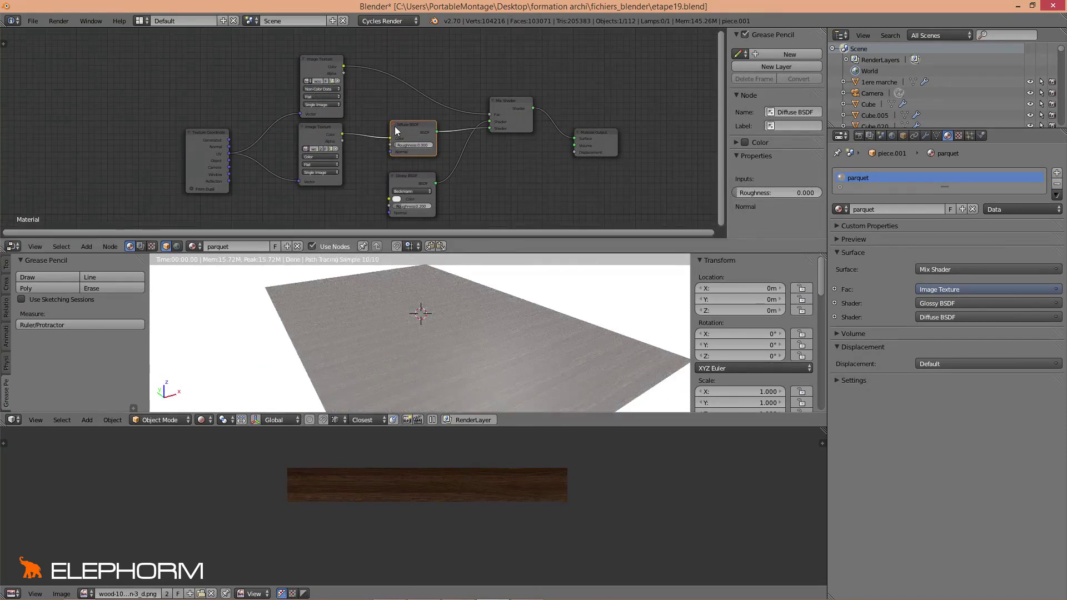
Add a third Image Texture node below the others and feed its Vector input from the Texture Coordinate's UV output.
left_click(406, 175)
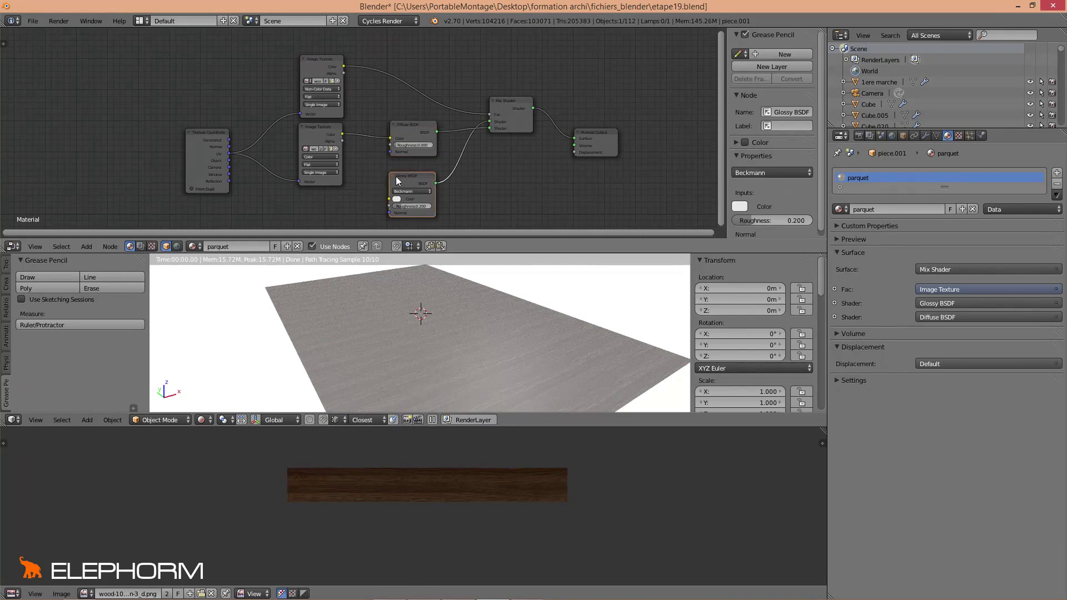
middle_click_drag(387, 192, 382, 167)
middle_click_drag(372, 359, 383, 352)
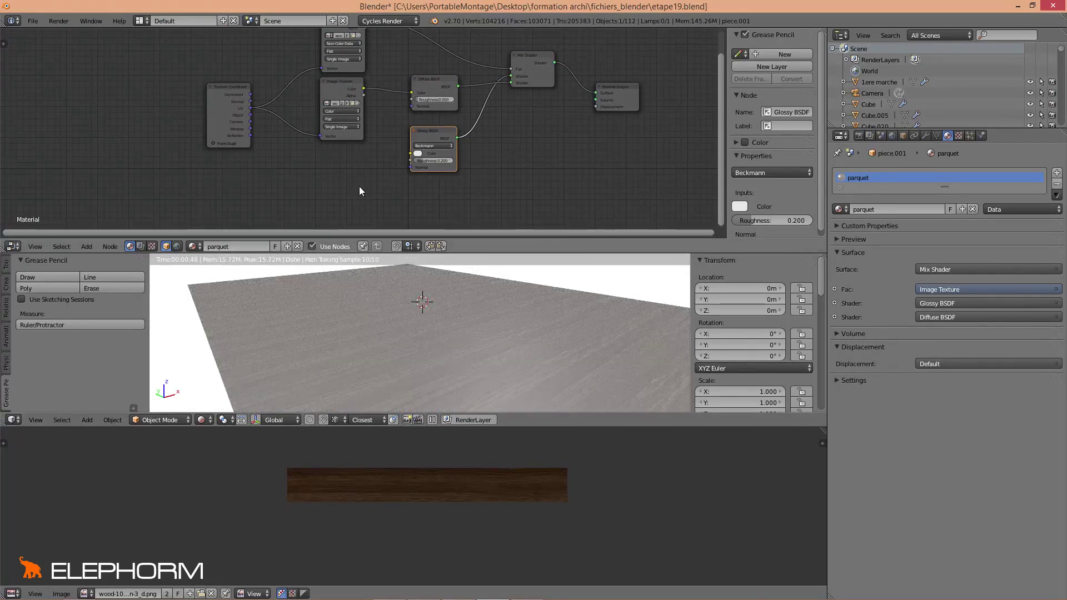
middle_click_drag(358, 184, 356, 184)
key("shift+a")
mouse_move(309, 182)
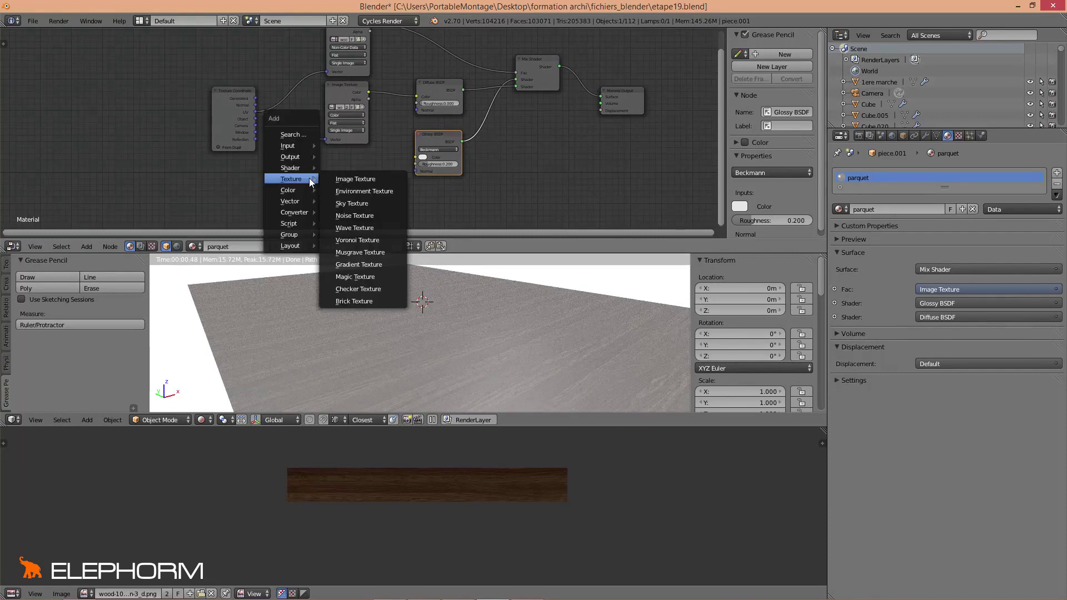
left_click(355, 179)
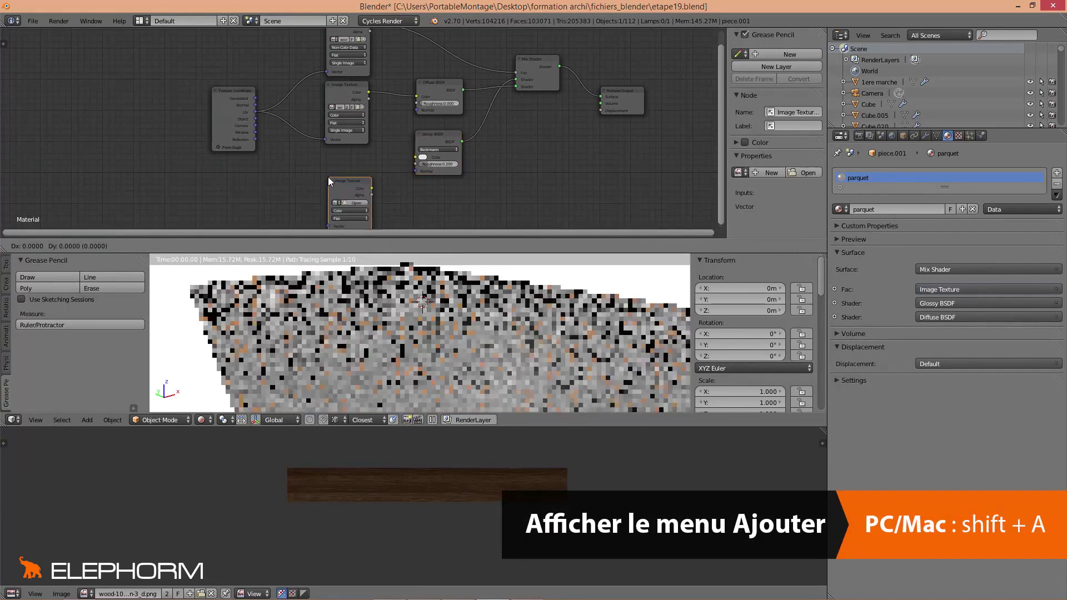
left_click(298, 162)
middle_click_drag(321, 160, 331, 145)
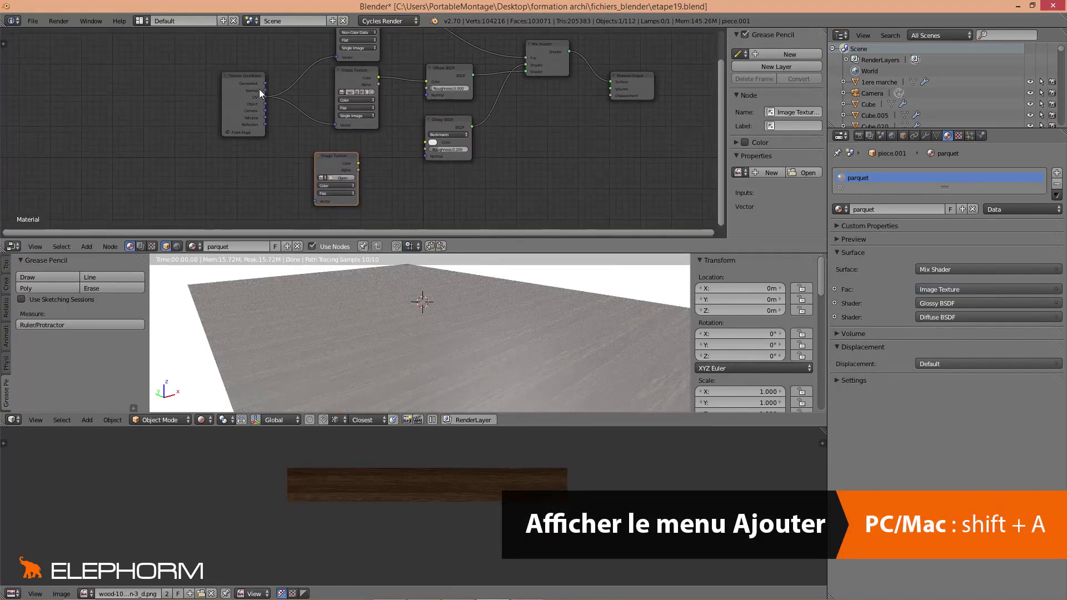
left_click_drag(266, 98, 313, 200)
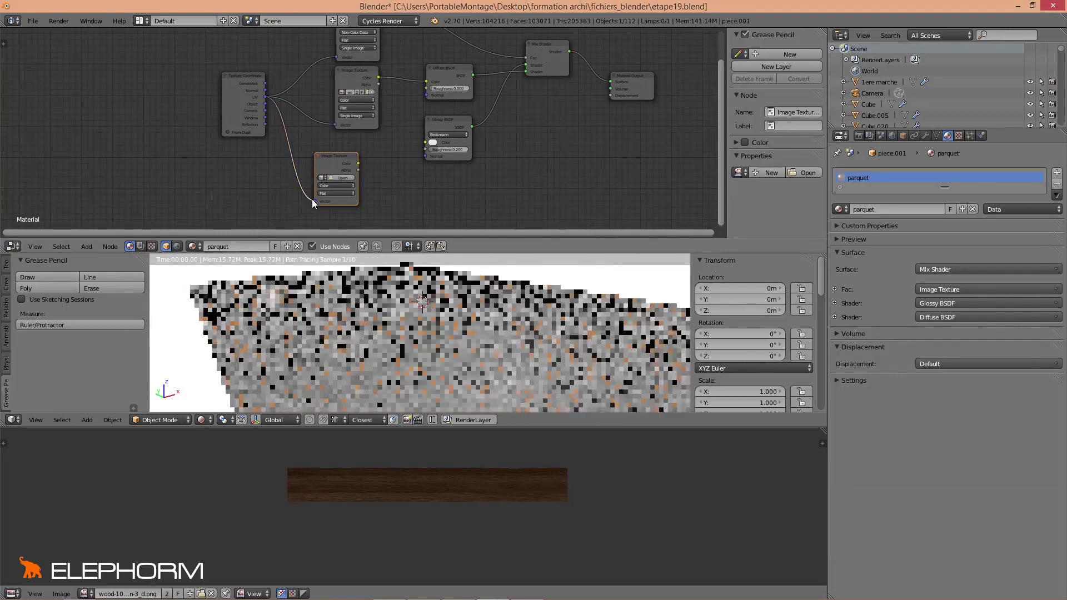
Load wood-109_walnut-black-american-3_b.png from the arroway-textures_wood-109 folder into the third Image Texture node.
scroll(323, 193, "up", 1)
left_click(331, 188)
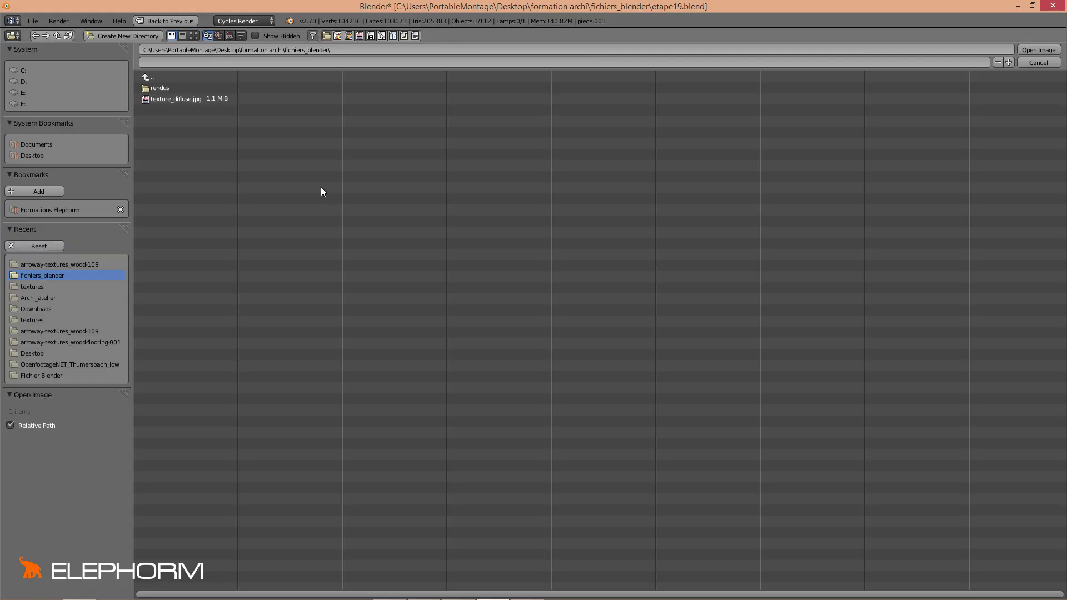
left_click(86, 264)
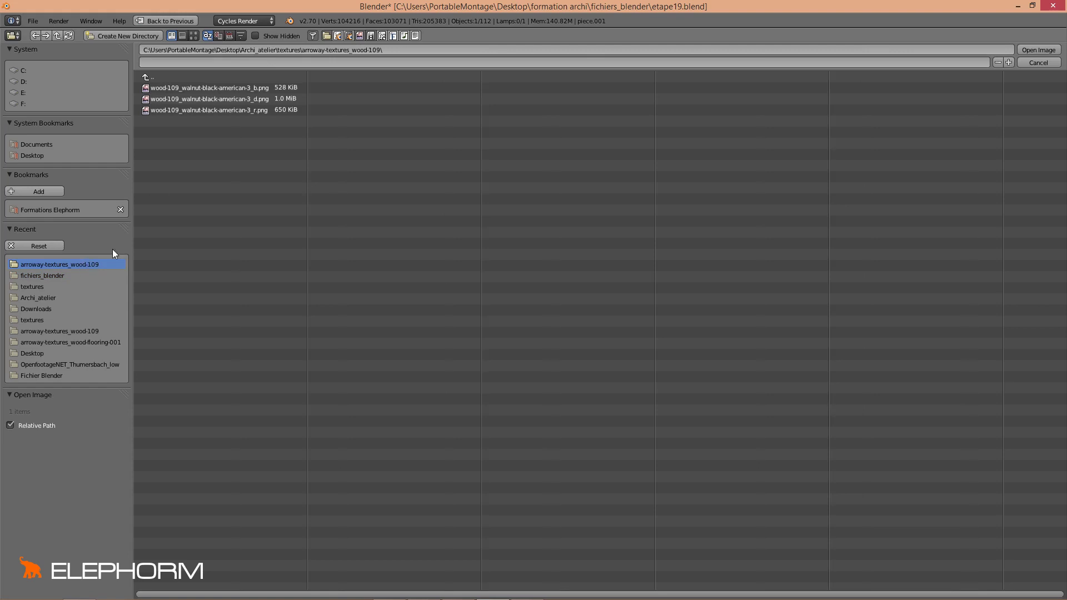
left_click(164, 89)
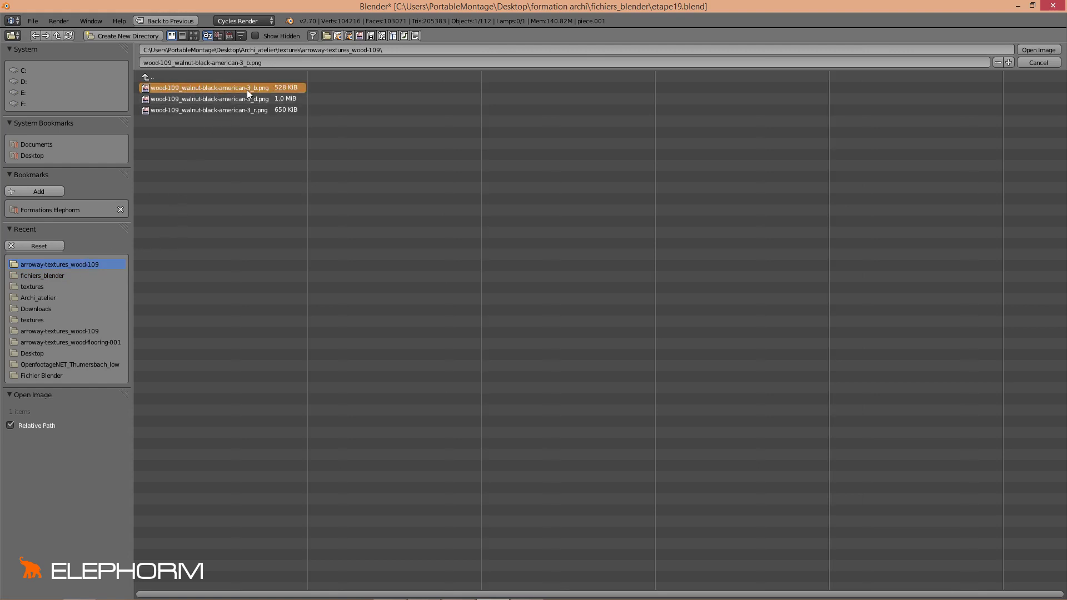
left_click(1034, 50)
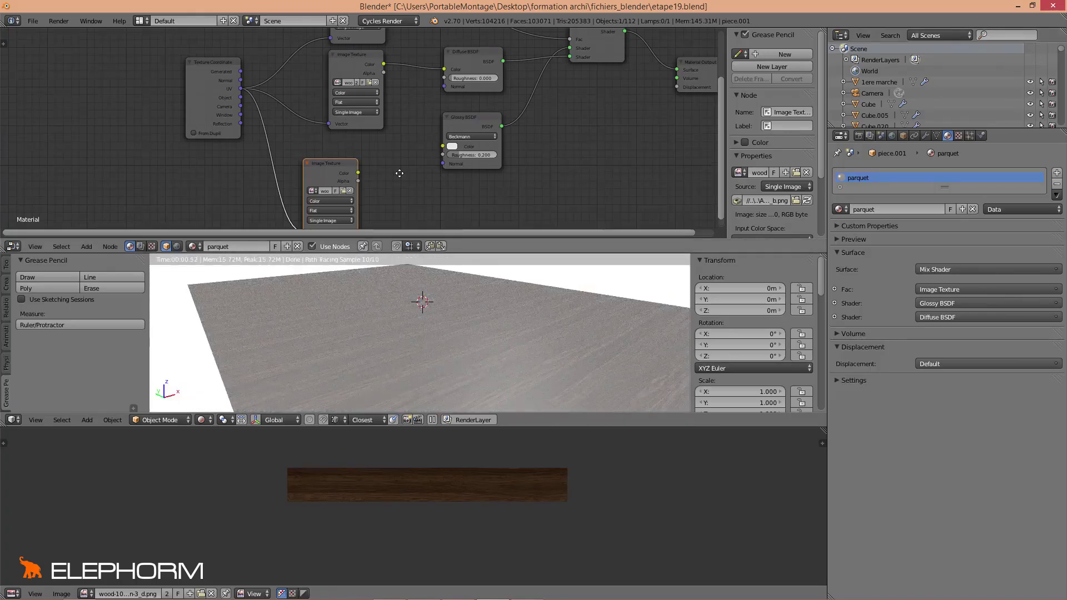
Add a Bump node between the lowest Image Texture node and the Glossy BSDF.
scroll(399, 173, "up", 3)
key("shift+a")
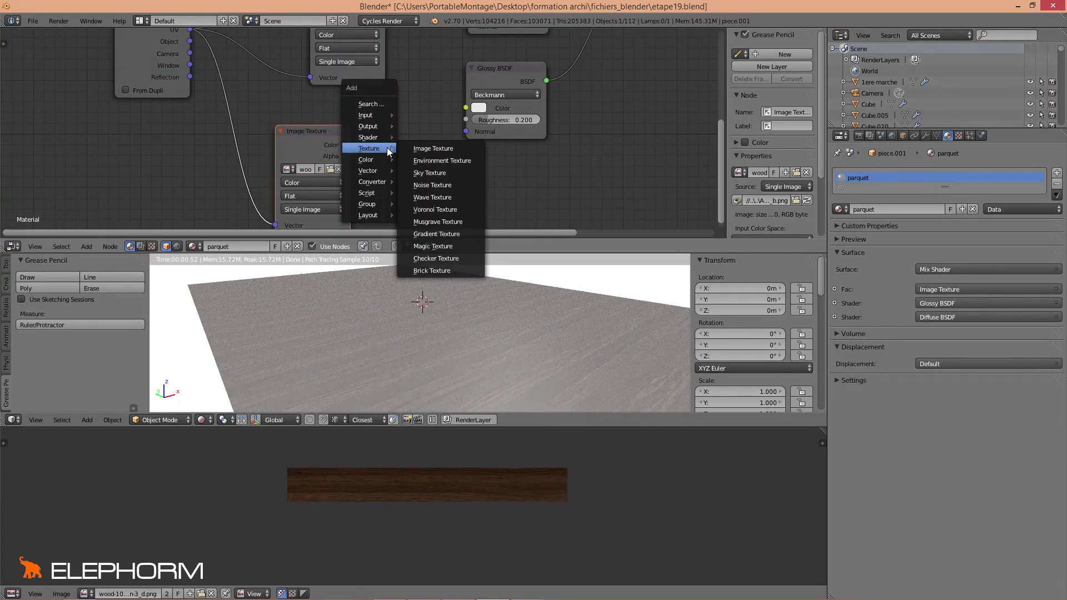
mouse_move(378, 170)
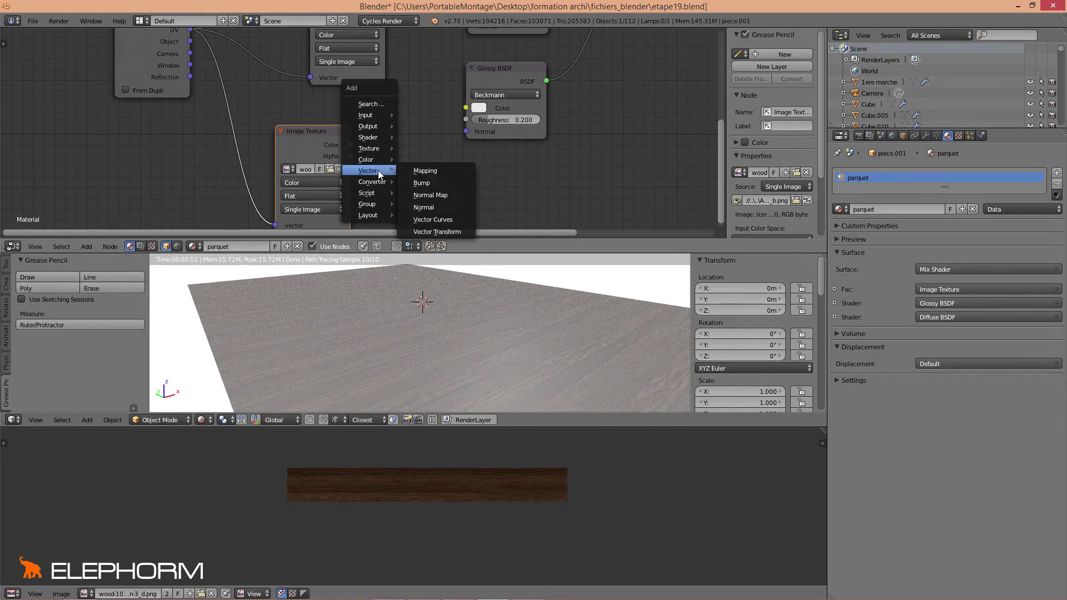
left_click(424, 182)
left_click(374, 124)
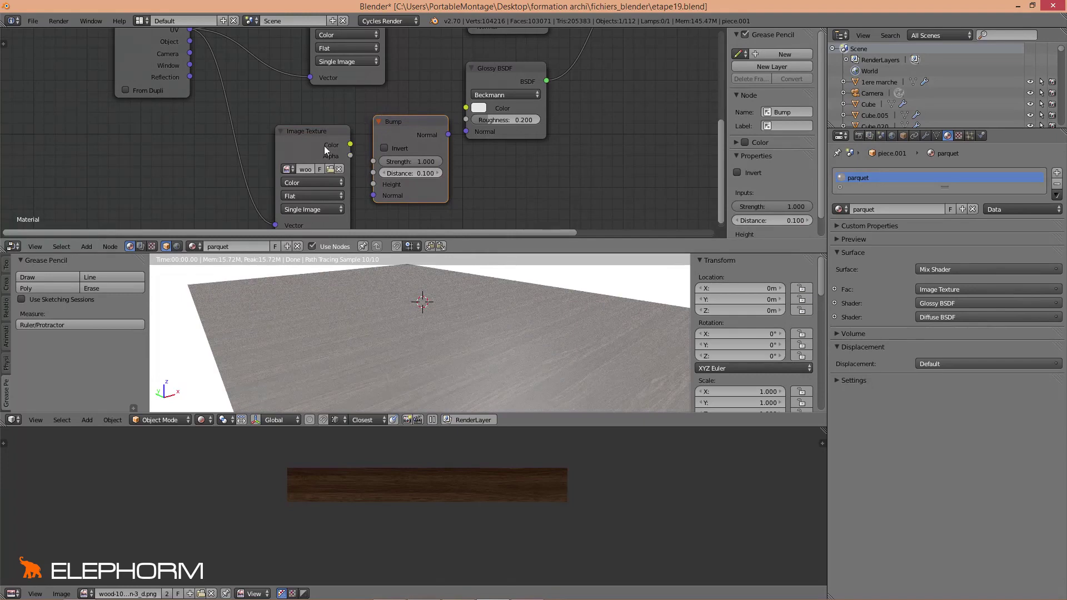
Set the lowest Image Texture node's color space to Non-Color Data.
scroll(319, 169, "down", 4)
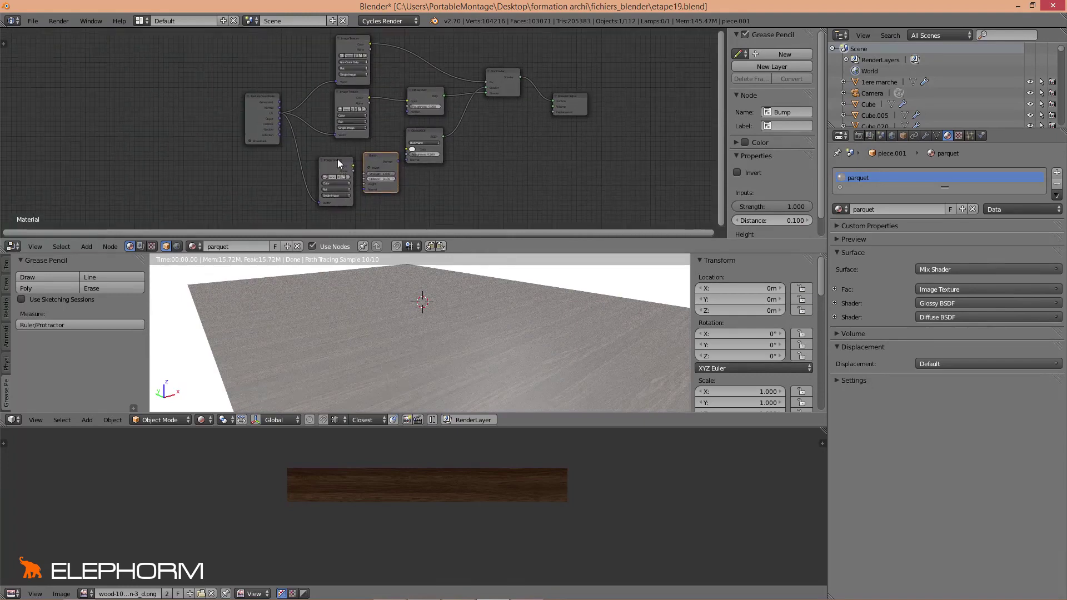
left_click(346, 48)
left_click(332, 169)
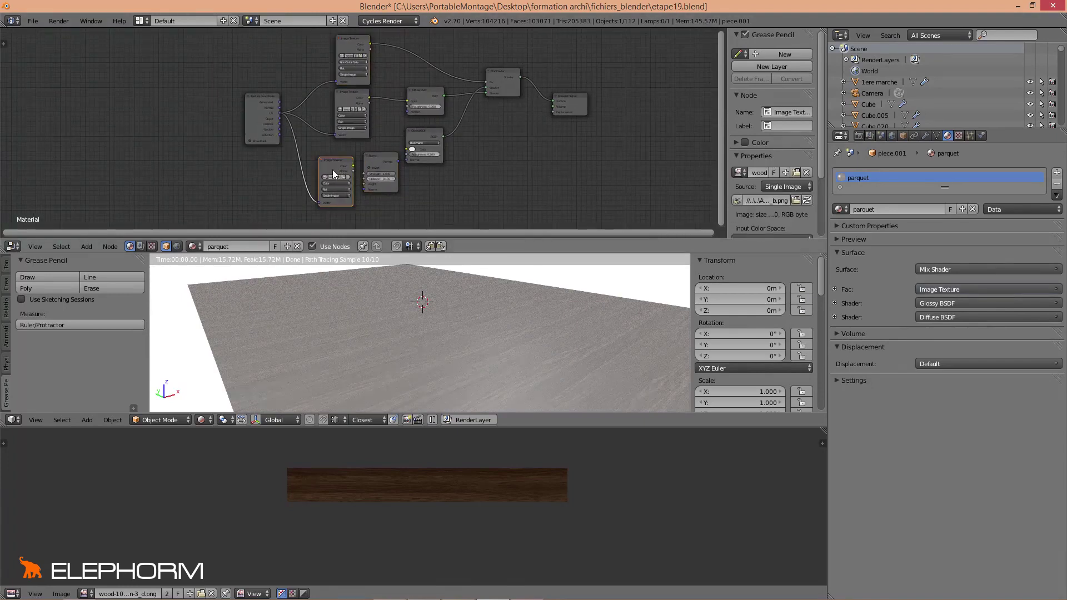
scroll(332, 169, "up", 4)
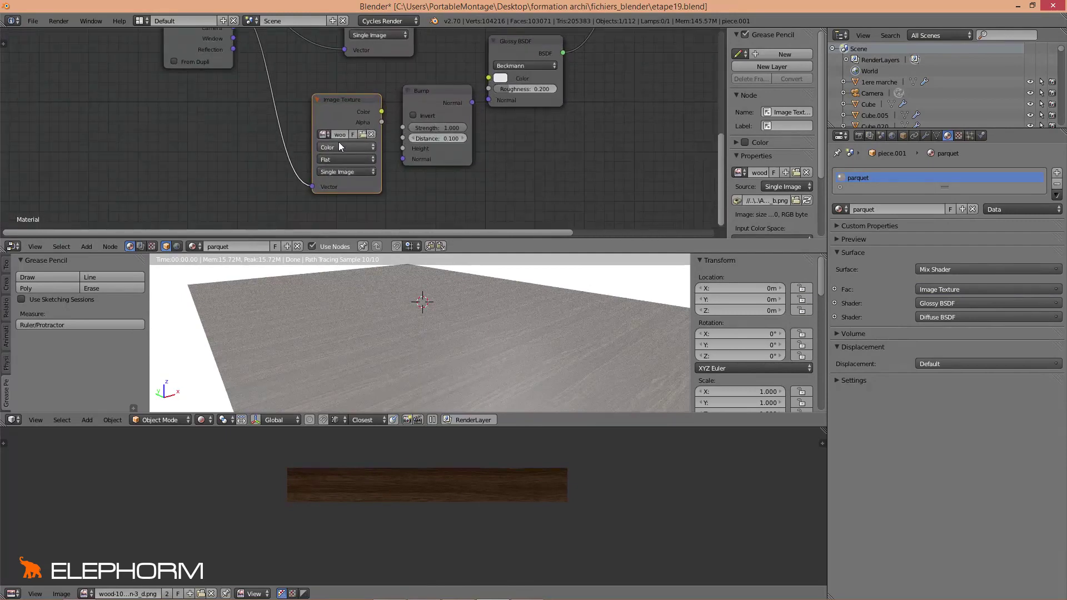
left_click(339, 145)
left_click(344, 122)
Connect the lowest Image Texture's Color output to the Bump node's Height, and the Bump's Normal output to the Glossy BSDF's Normal.
scroll(463, 162, "down", 2)
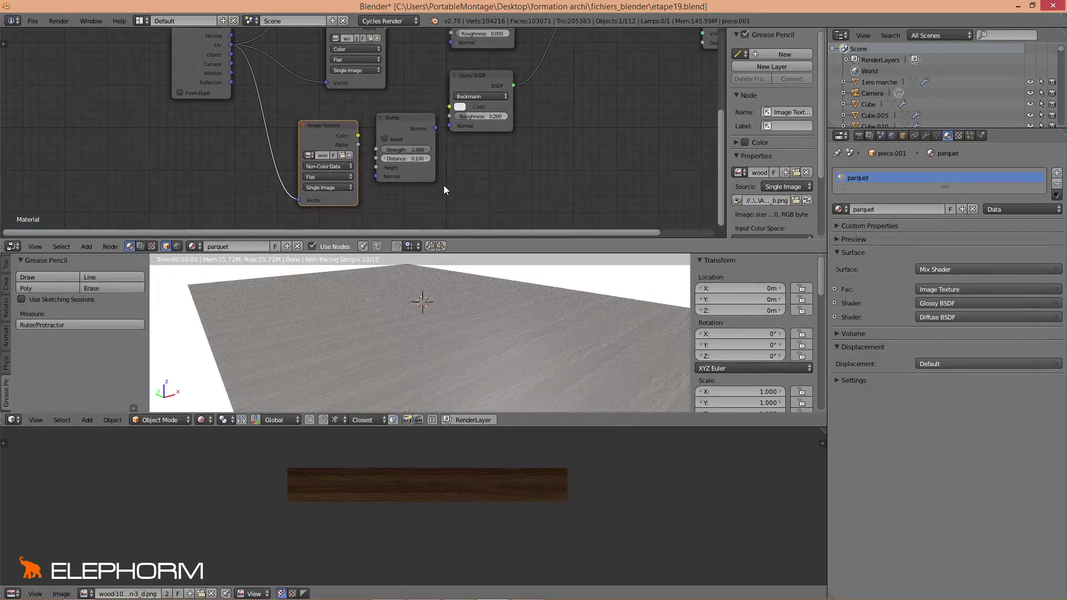
left_click_drag(331, 135, 376, 167)
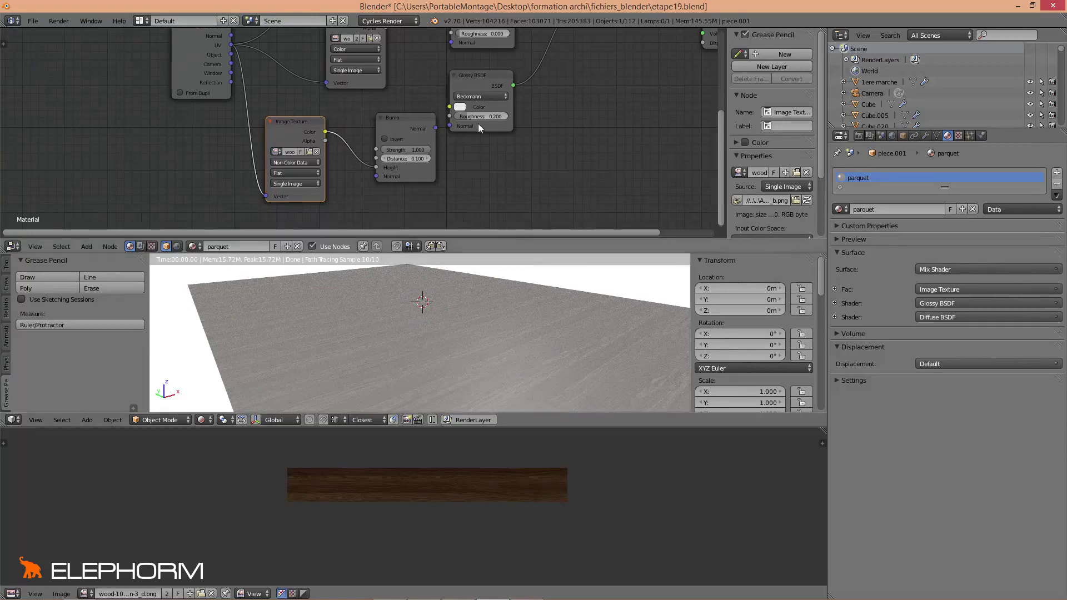
left_click_drag(435, 128, 399, 119)
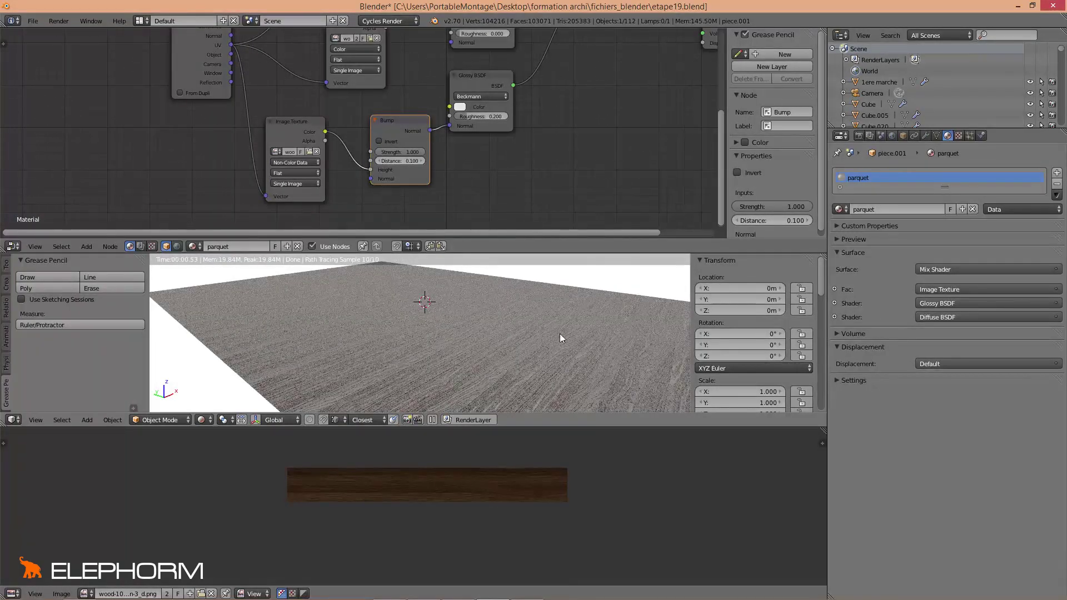
Set the Bump node's Distance to 0.200 and its Strength to about 0.182.
scroll(396, 177, "up", 2)
left_click_drag(422, 171, 428, 173)
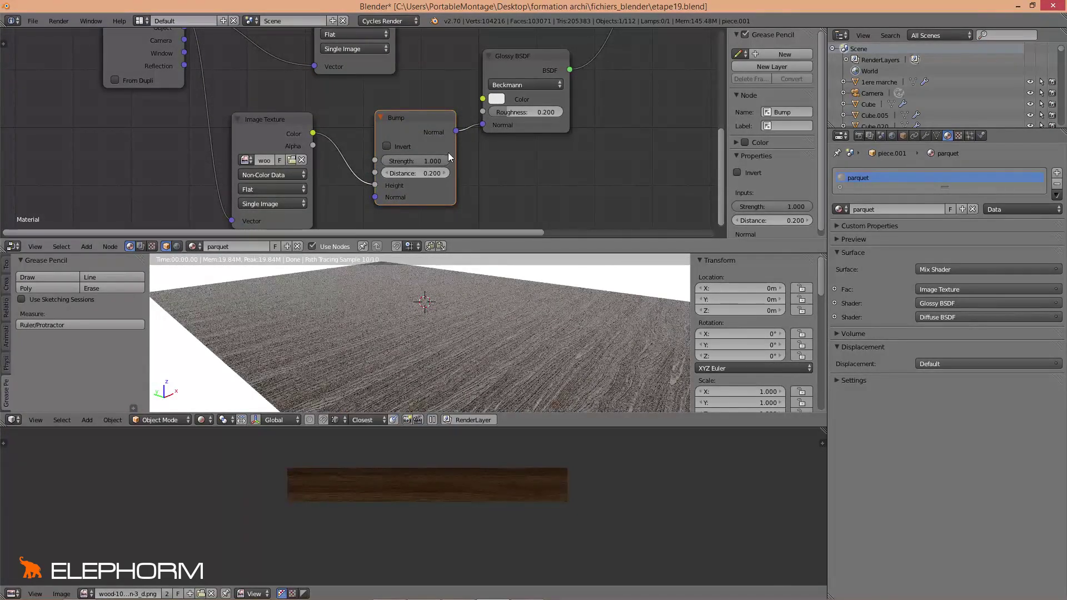
left_click_drag(439, 158, 399, 161)
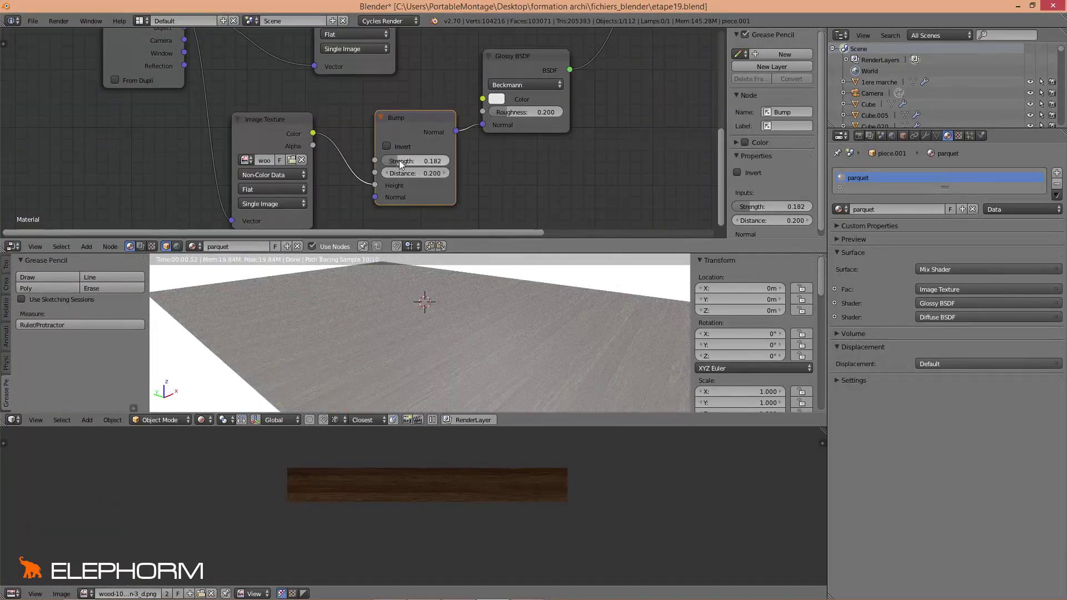
middle_click_drag(425, 325, 388, 331)
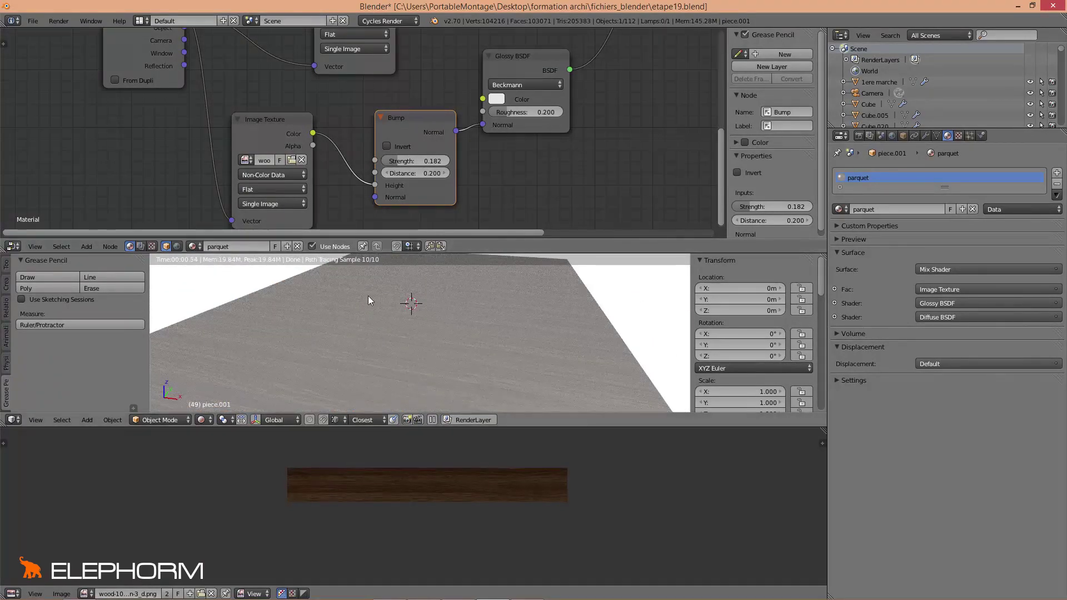
middle_click_drag(368, 296, 386, 305)
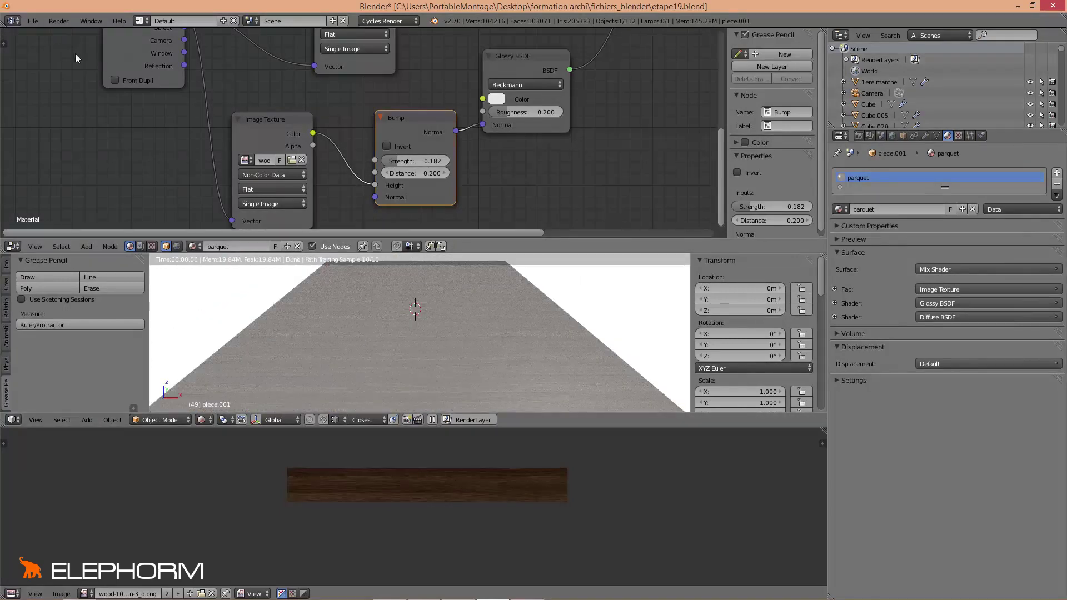
Save the scene as a new file named etape20.blend in the fichiers_blender folder.
left_click(32, 20)
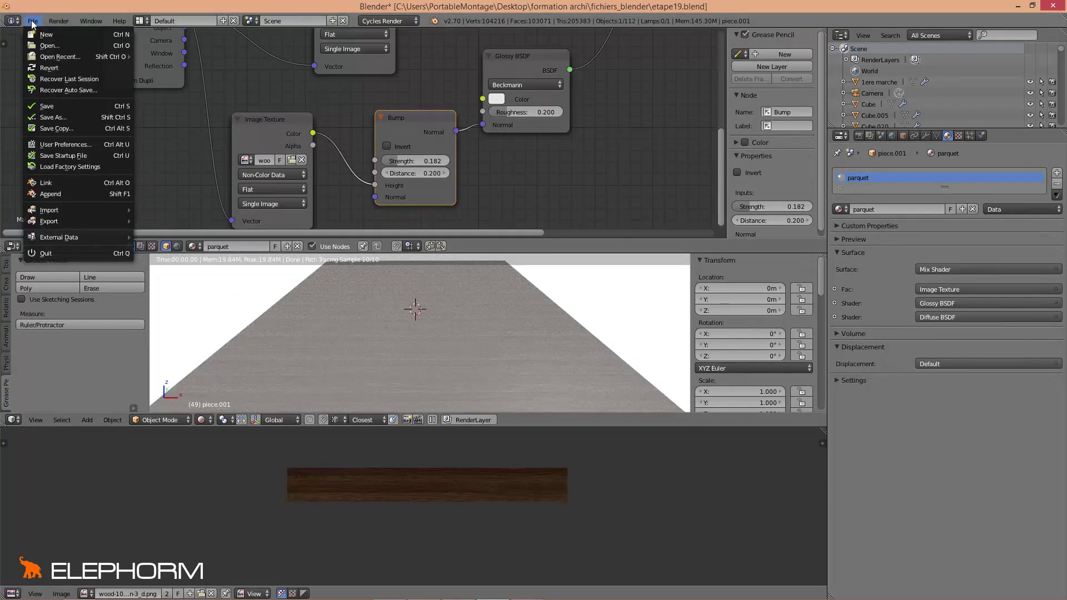
left_click(47, 118)
left_click(984, 62)
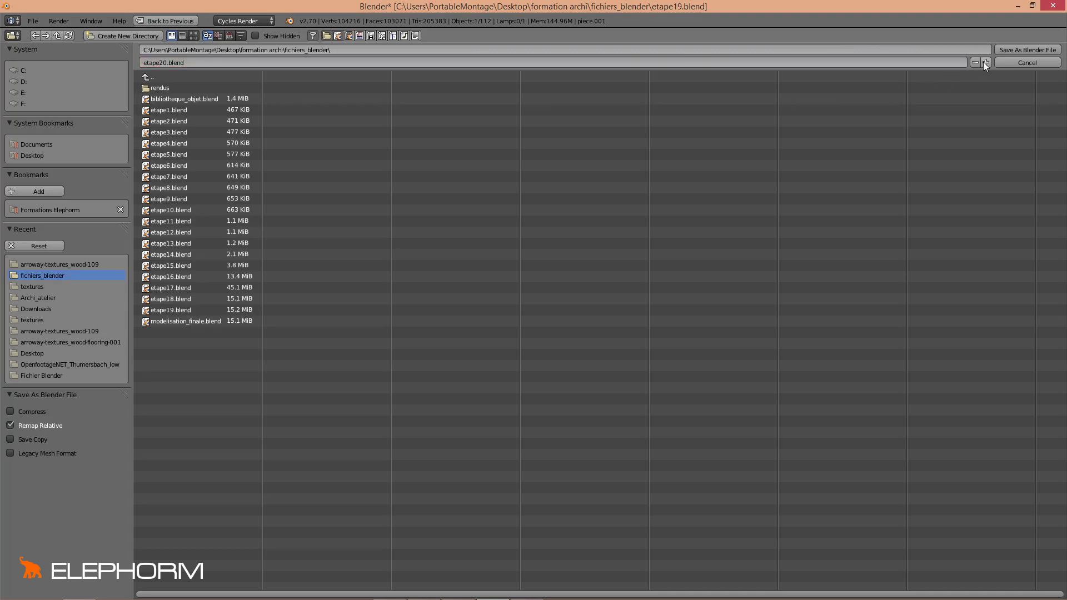
left_click(1028, 49)
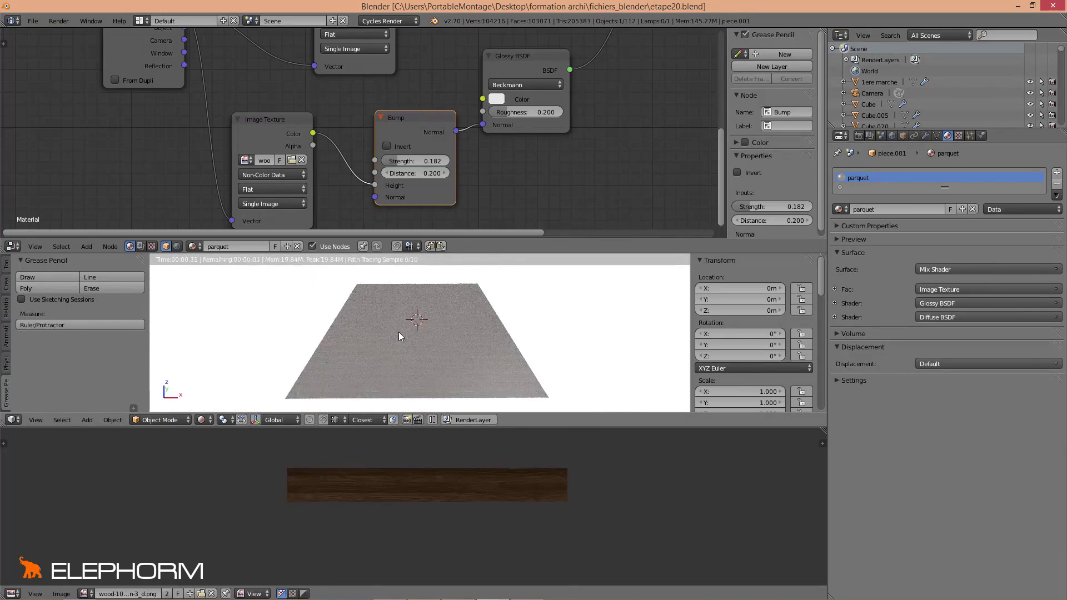
Leave the rendered preview and the floor's local view, and show only the first layer of the full scene.
key("shift+z")
mouse_move(395, 351)
middle_mouse_down()
mouse_move(369, 337)
mouse_move(388, 303)
middle_mouse_up()
key("KP_Divide")
scroll(386, 312, "down", 8)
middle_click_drag(438, 351, 412, 288)
scroll(409, 361, "up", 2)
left_click(307, 417)
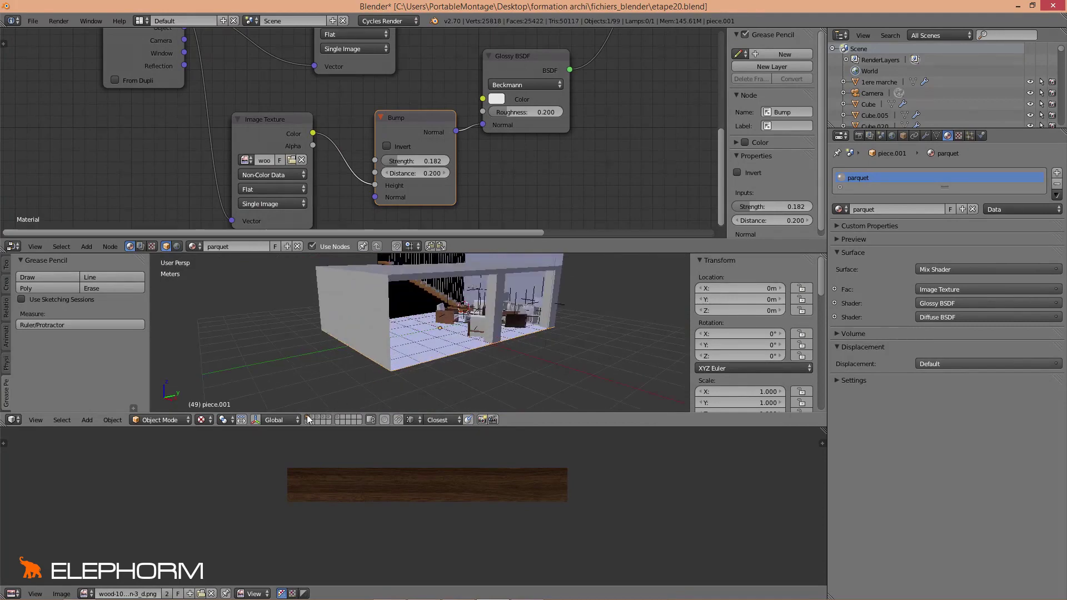
Preview the room's interior with the parquet floor in rendered shading.
scroll(472, 399, "up", 5)
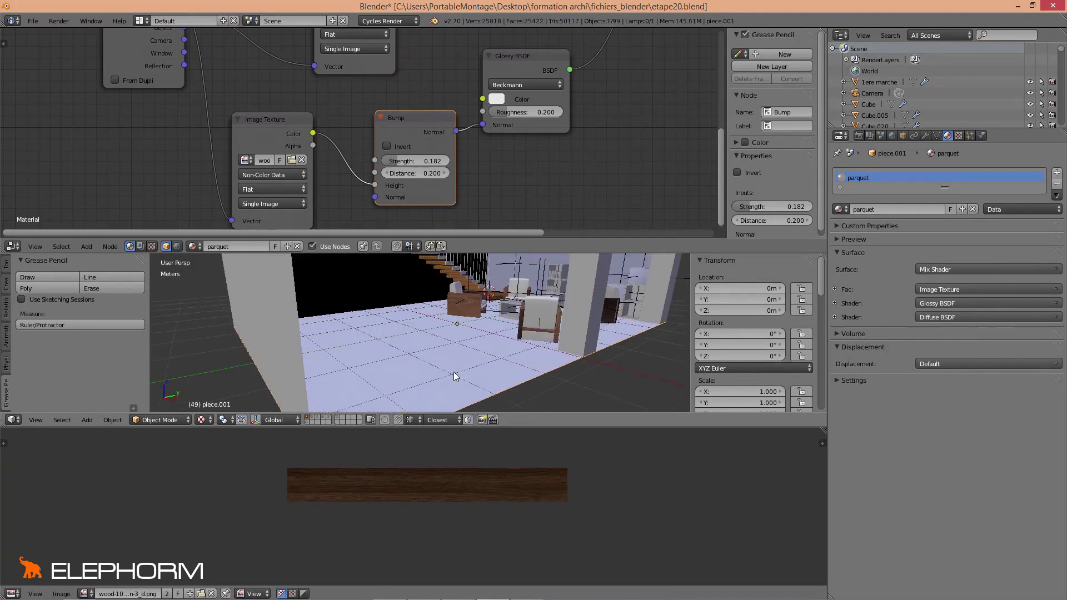
middle_click_drag(454, 376, 451, 382)
key("shift+z")
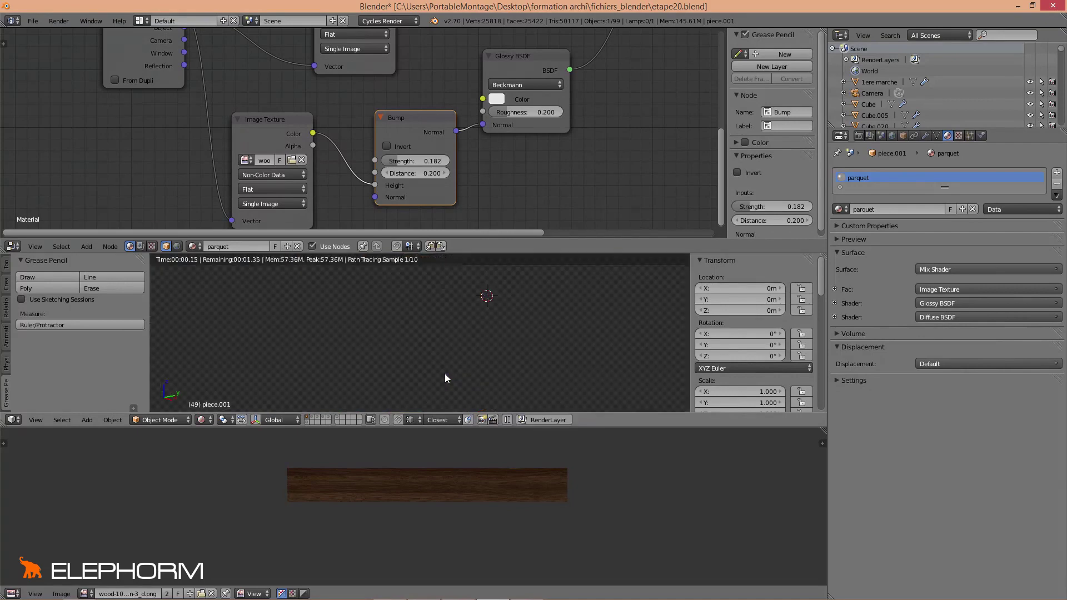
scroll(445, 373, "down", 1)
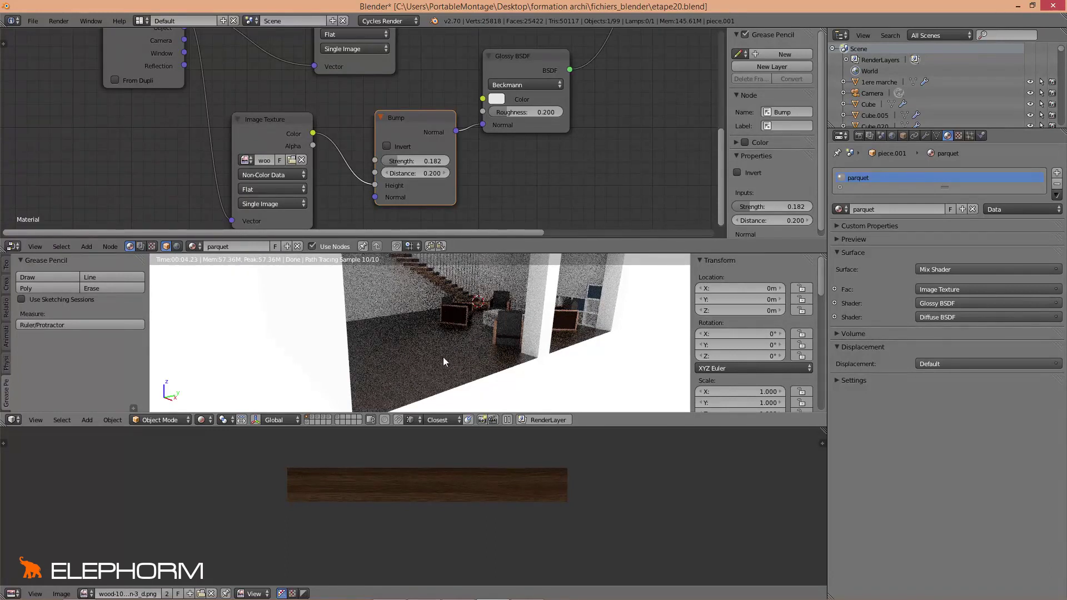
Set the Cycles preview samples to 0 so the viewport render keeps refining.
left_click(859, 136)
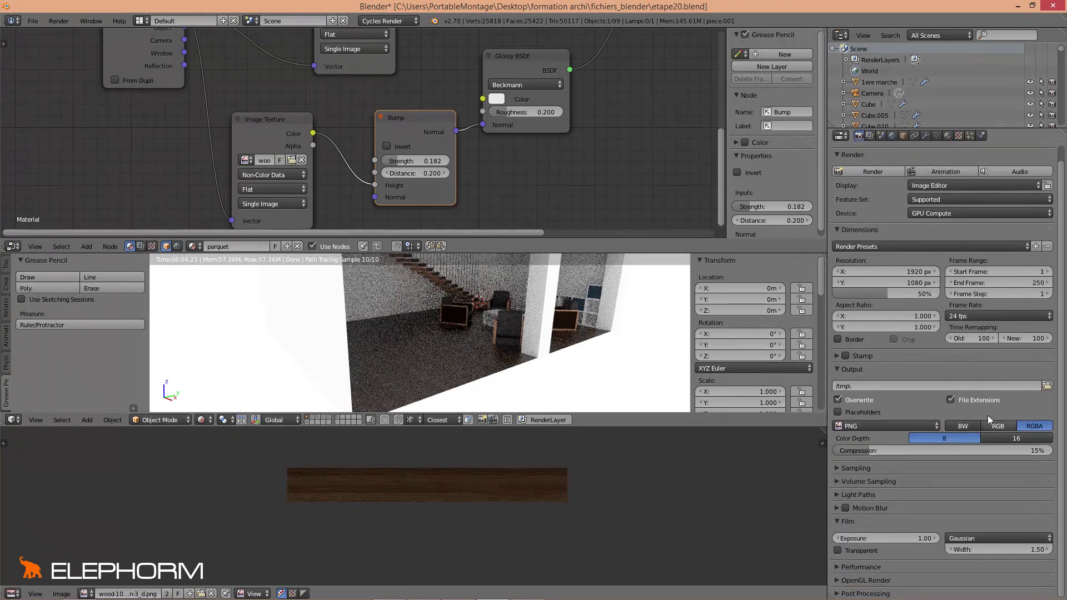
left_click(841, 467)
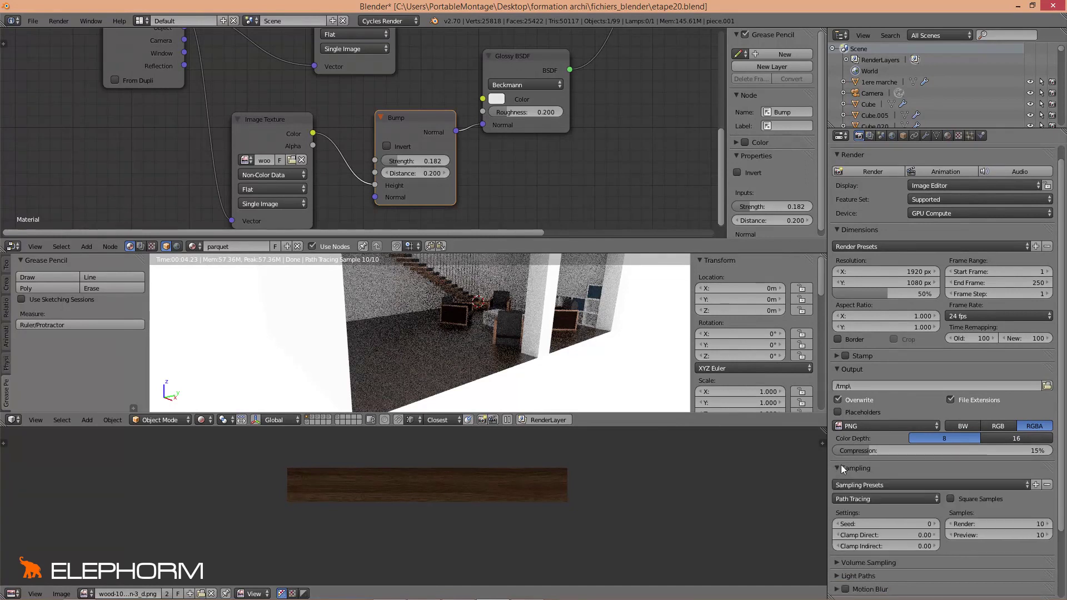
left_click_drag(998, 534, 972, 534)
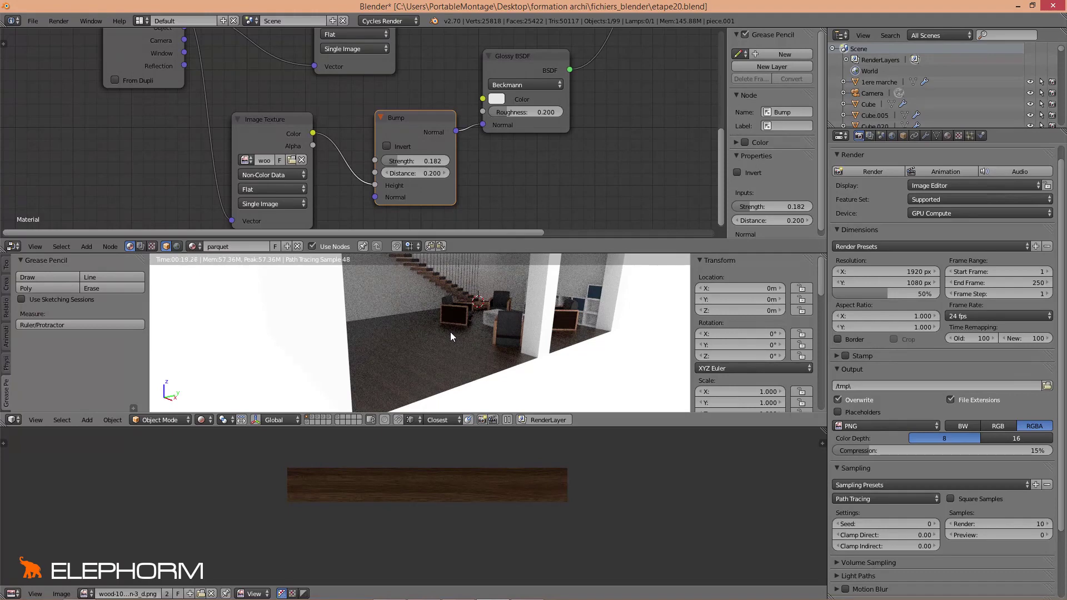
middle_click_drag(450, 332, 449, 335, "shift")
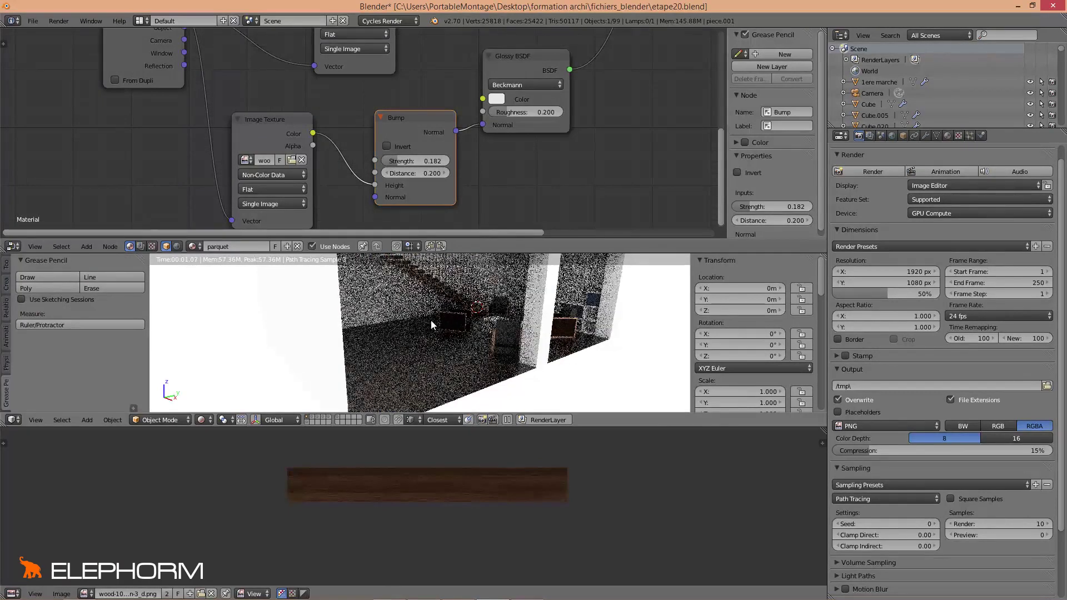